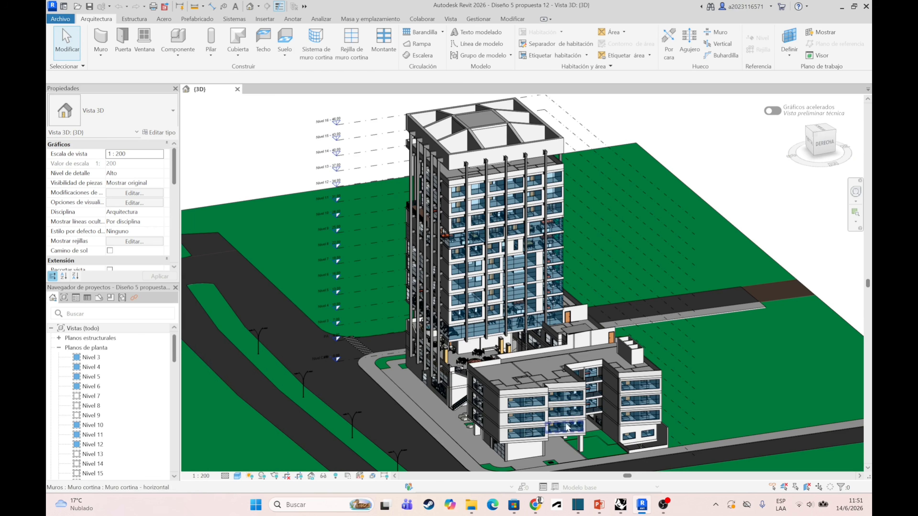
# - Examine the tower and the low-rise block in the 3D view from several sides, ending with the right-side view
pyautogui.scroll(3, 526, 429)
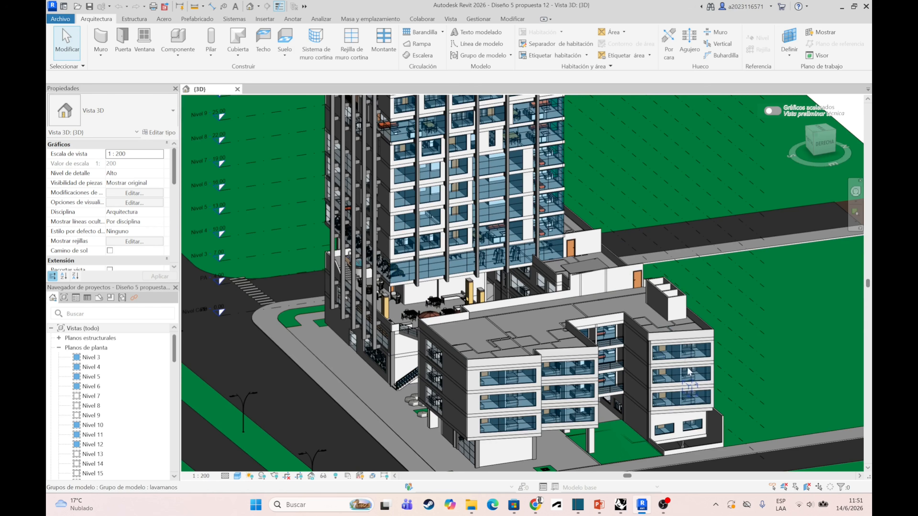
pyautogui.moveTo(814, 151); pyautogui.dragTo(849, 152)
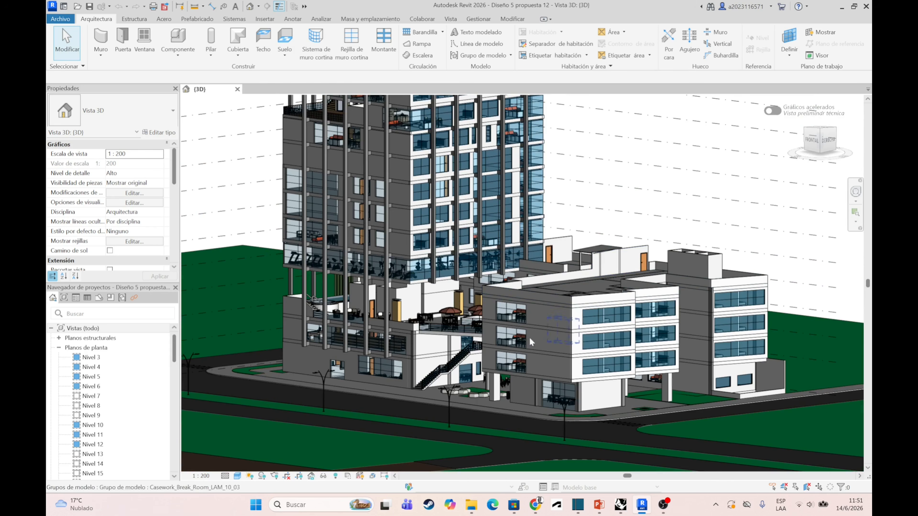
pyautogui.click(812, 129)
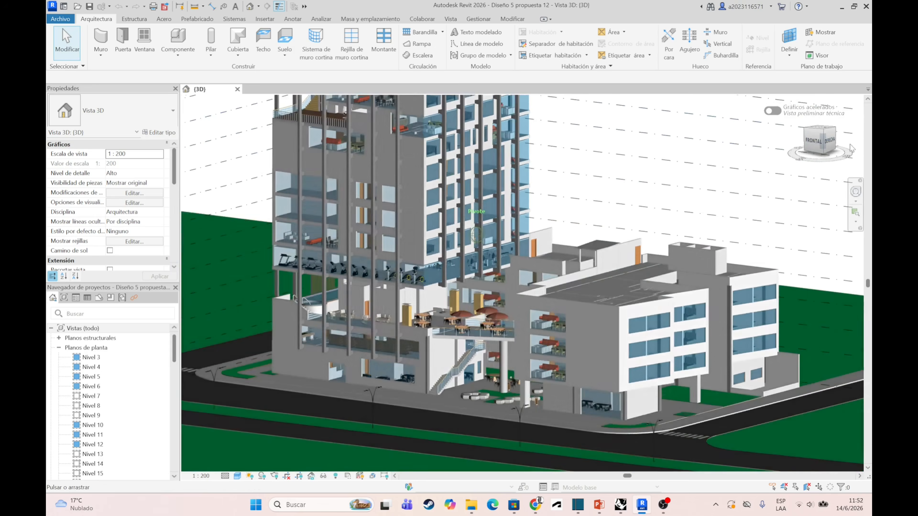
pyautogui.moveTo(241, 171); pyautogui.dragTo(805, 253)
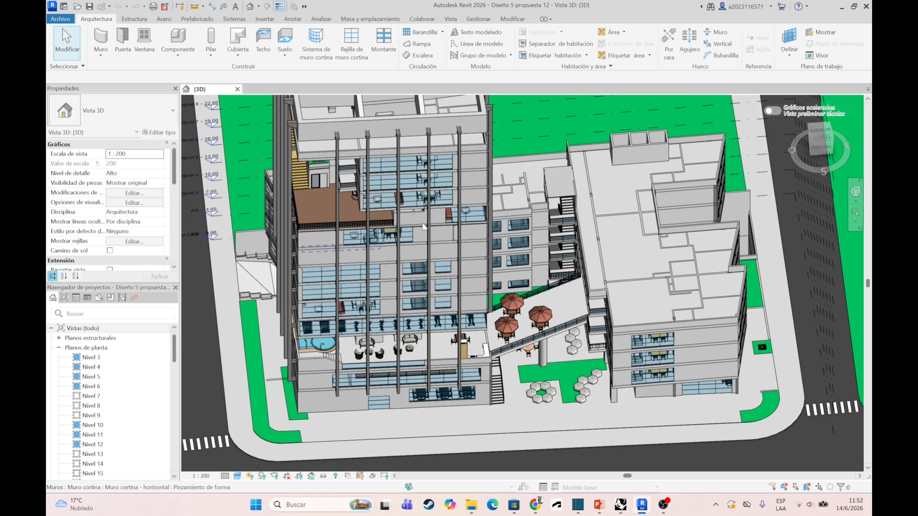
pyautogui.click(810, 140)
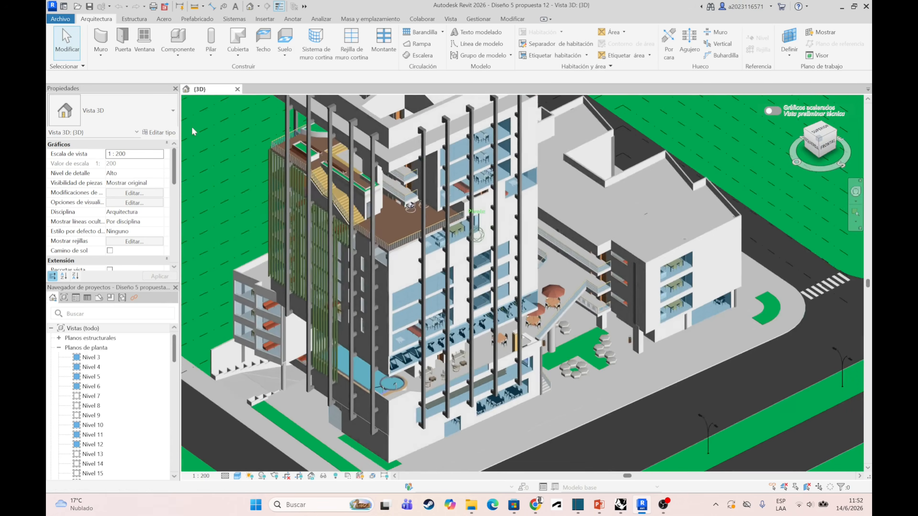
pyautogui.keyDown('shift'); pyautogui.moveTo(216, 118); pyautogui.dragTo(315, 145); pyautogui.keyUp('shift')
pyautogui.keyDown('shift'); pyautogui.moveTo(314, 145); pyautogui.dragTo(255, 116, button='middle'); pyautogui.keyUp('shift')
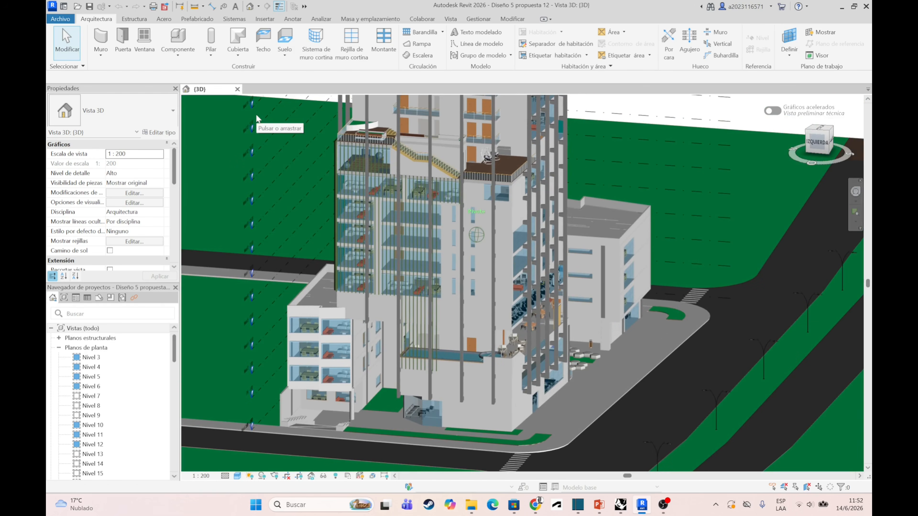
pyautogui.scroll(-1, 552, 283)
pyautogui.scroll(-2, 513, 285)
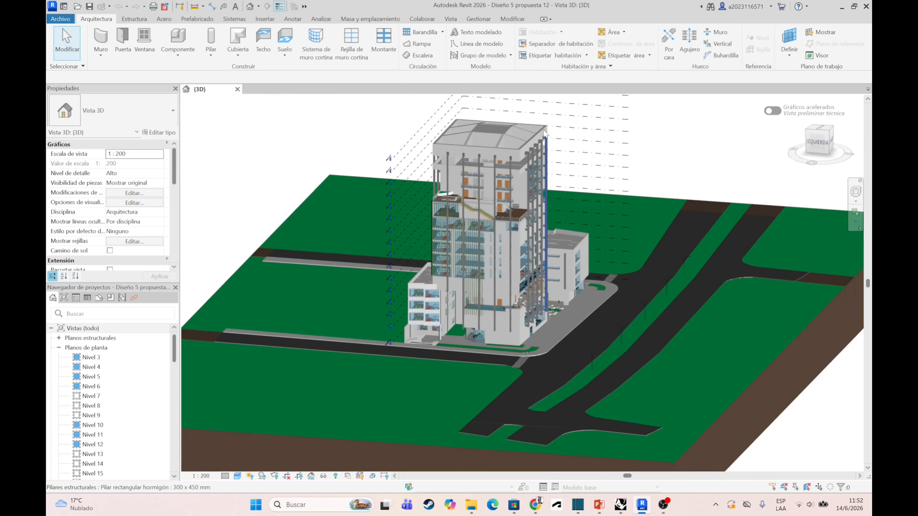
pyautogui.scroll(2, 529, 184)
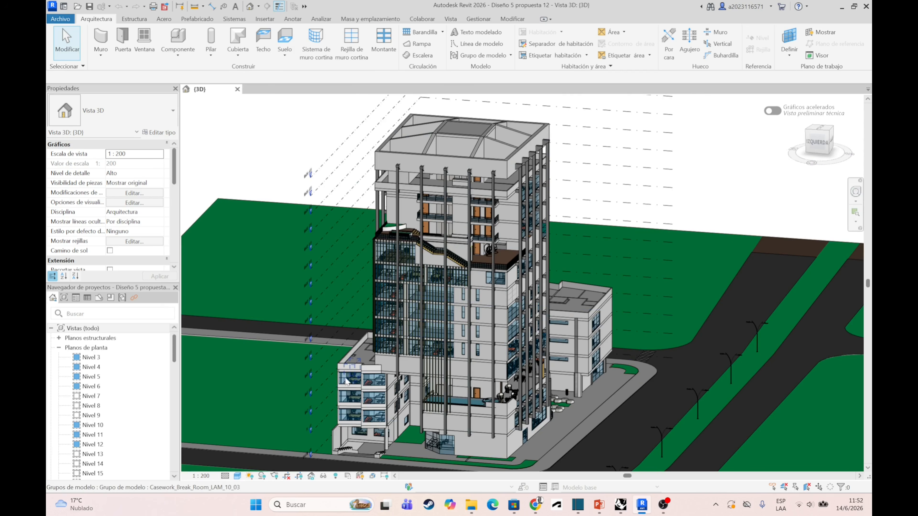
pyautogui.moveTo(817, 145); pyautogui.dragTo(592, 111)
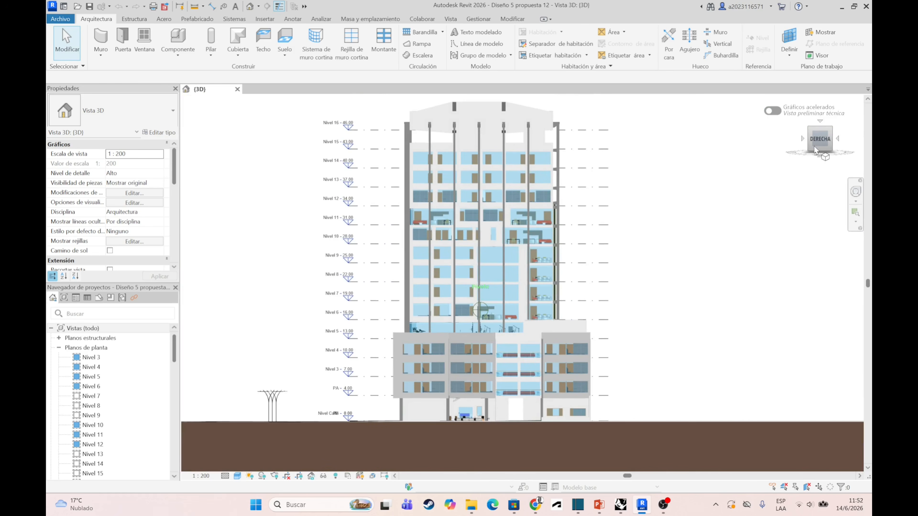
# - Switch to Rhino and examine the parametric facade panels with rotated diamond pieces along the wavy curve, both close up and from afar
pyautogui.click(620, 505)
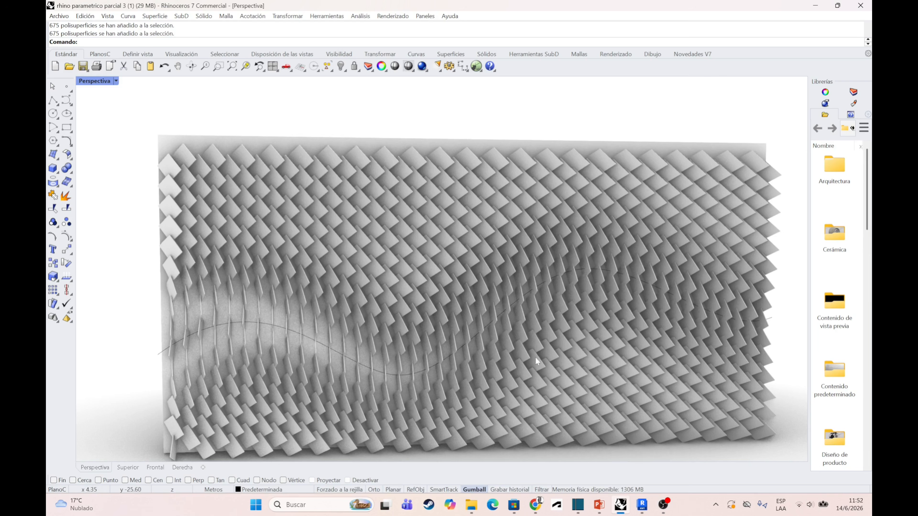
pyautogui.scroll(-2, 381, 283)
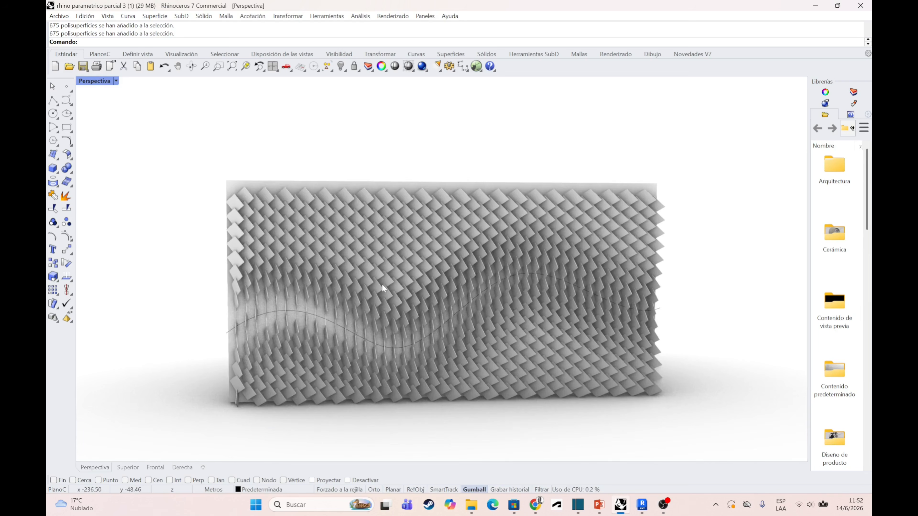
pyautogui.scroll(2, 380, 285)
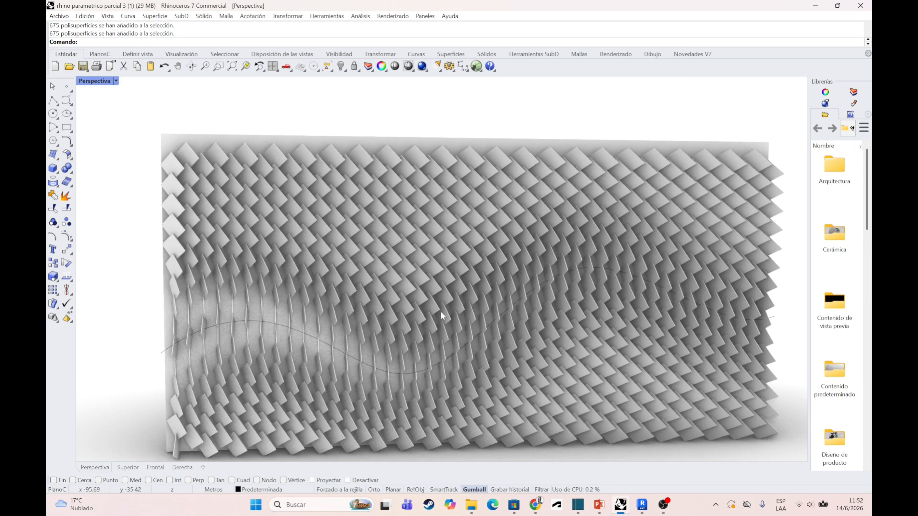
pyautogui.moveTo(444, 320)
pyautogui.mouseDown(button='right')
pyautogui.moveTo(484, 318)
pyautogui.moveTo(447, 315)
pyautogui.mouseUp(button='right')
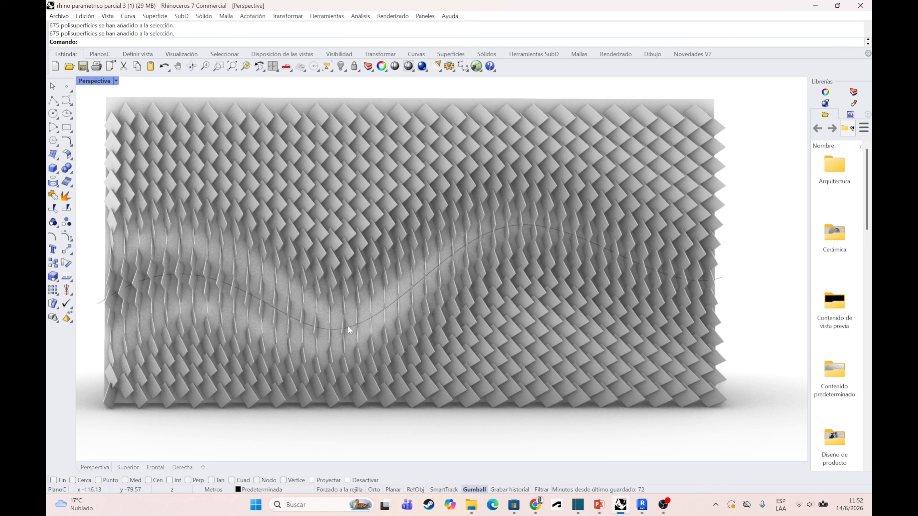
pyautogui.scroll(-2, 347, 326)
pyautogui.scroll(-3, 393, 329)
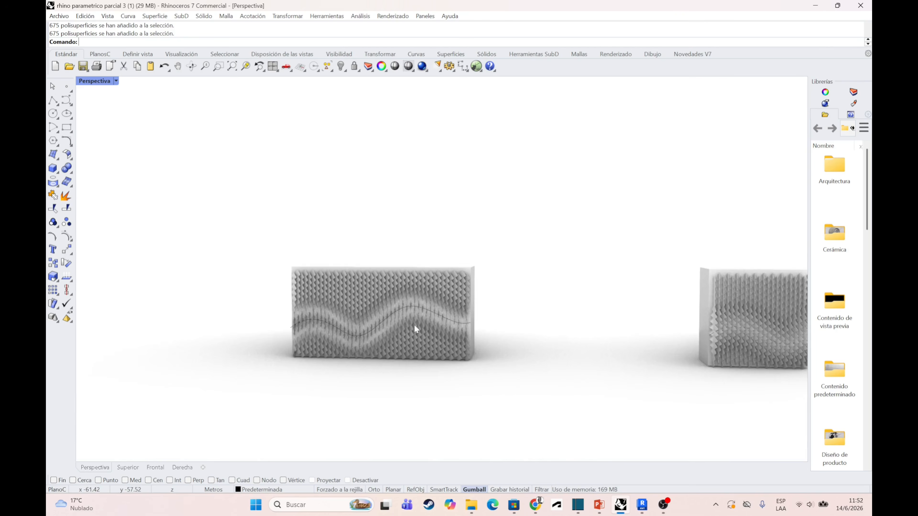
pyautogui.scroll(6, 224, 329)
pyautogui.moveTo(527, 362); pyautogui.dragTo(324, 237, button='right')
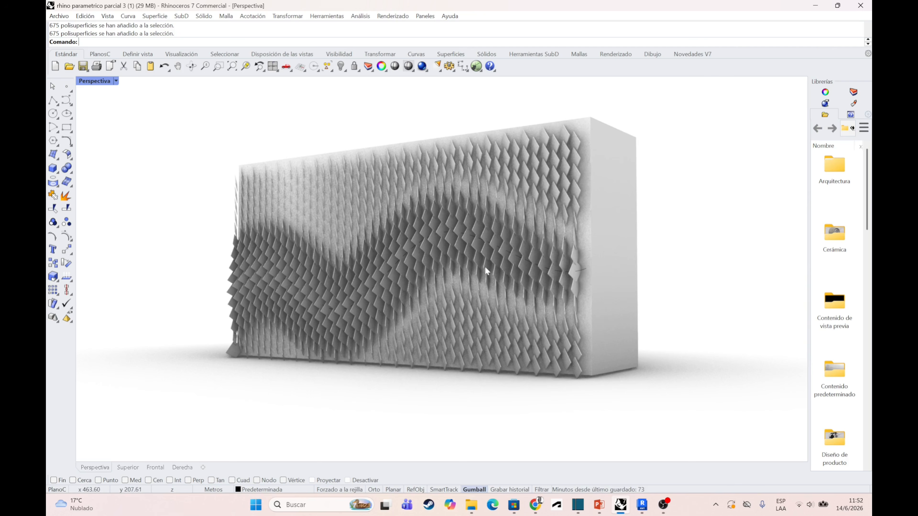
pyautogui.moveTo(418, 292); pyautogui.dragTo(459, 298, button='right')
pyautogui.scroll(-3, 311, 323)
pyautogui.scroll(5, 587, 351)
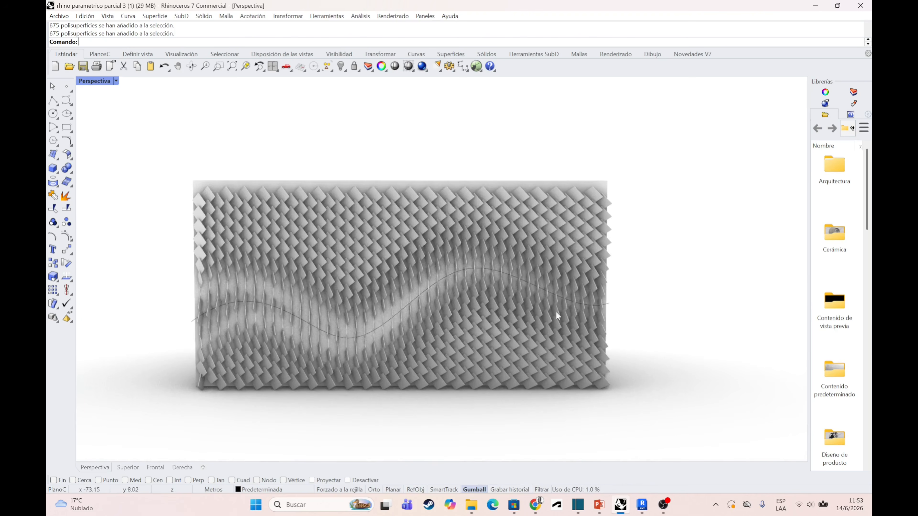
pyautogui.scroll(-2, 500, 308)
pyautogui.scroll(3, 336, 300)
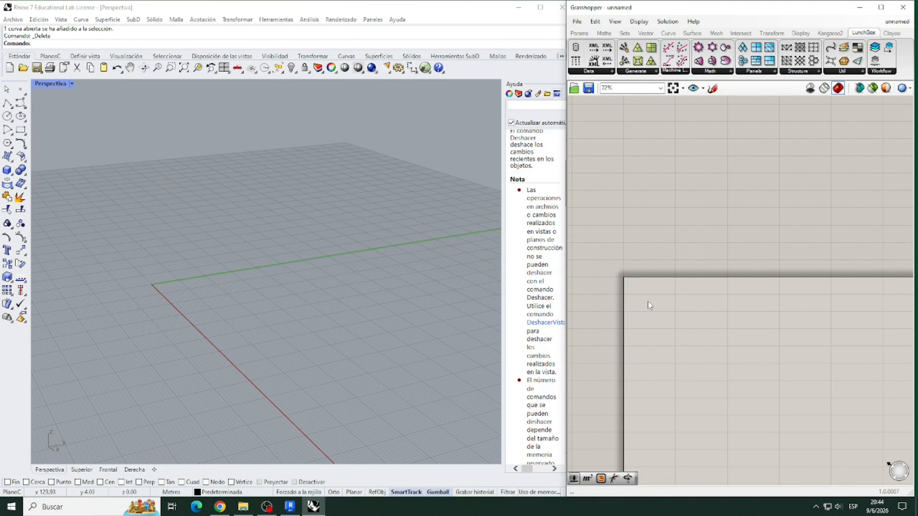
# - Add a Rectangle component to the Grasshopper canvas
pyautogui.doubleClick(649, 301)
pyautogui.write('RECTA')
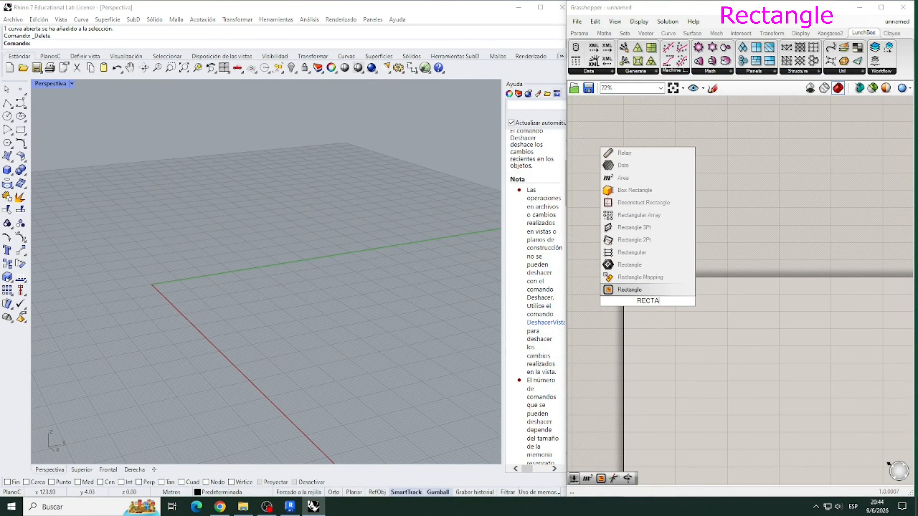
pyautogui.write('NGLE')
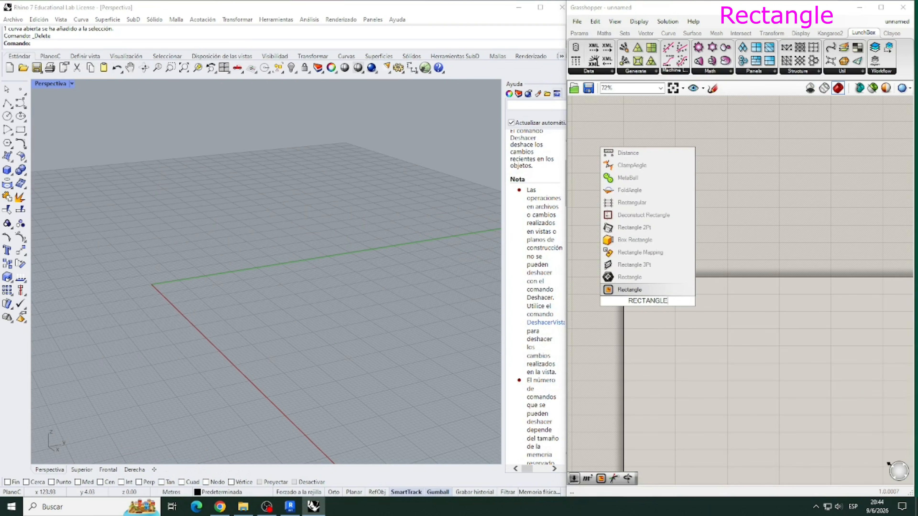
pyautogui.press('Return')
pyautogui.moveTo(648, 301); pyautogui.dragTo(683, 302)
pyautogui.scroll(3, 643, 297)
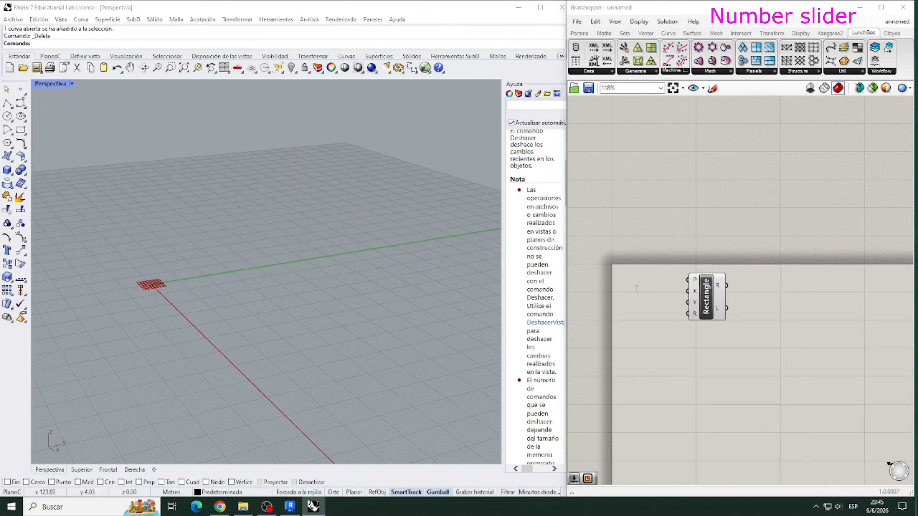
# - Add two number sliders with the value 12.12 and connect them to the Rectangle's X and Y size inputs
pyautogui.doubleClick(636, 289)
pyautogui.write('12.12')
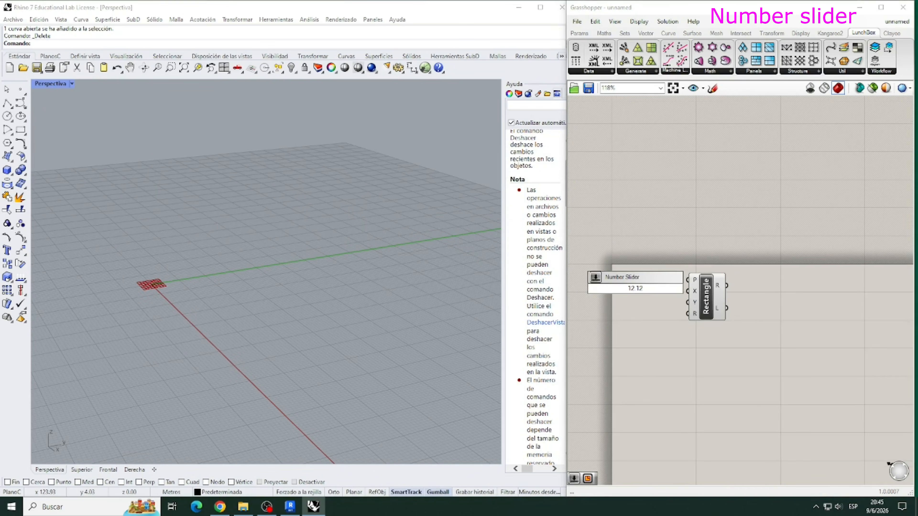
pyautogui.press('Return')
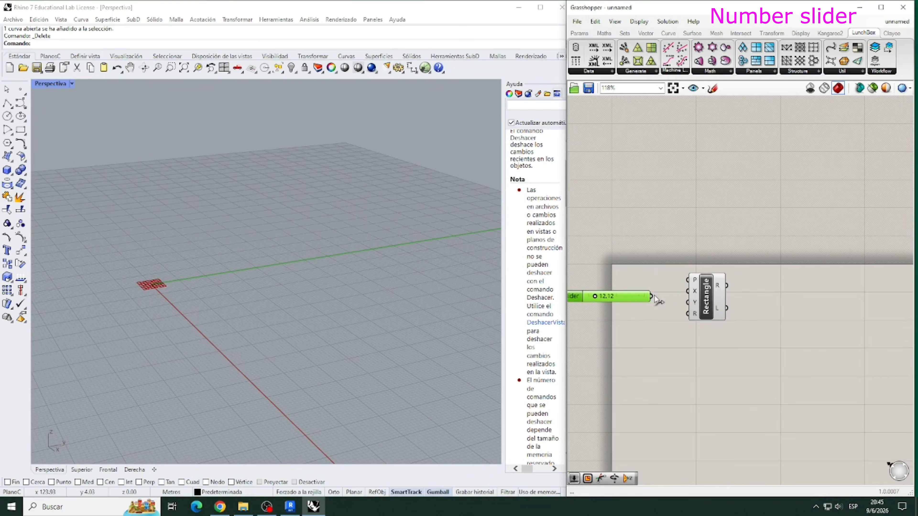
pyautogui.doubleClick(606, 325)
pyautogui.write('12.12')
pyautogui.press('Return')
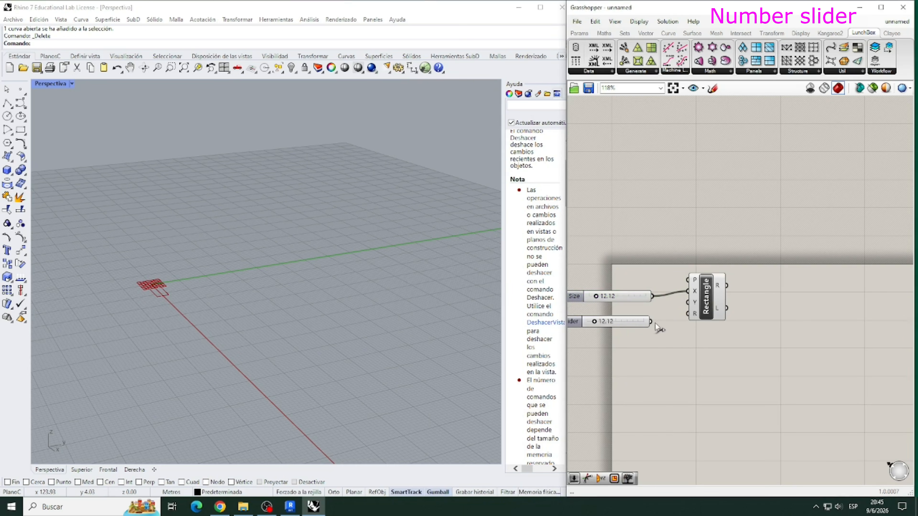
pyautogui.moveTo(680, 299); pyautogui.dragTo(688, 302)
# - Add a YZ Plane component and connect it to the Rectangle's plane input
pyautogui.doubleClick(594, 234)
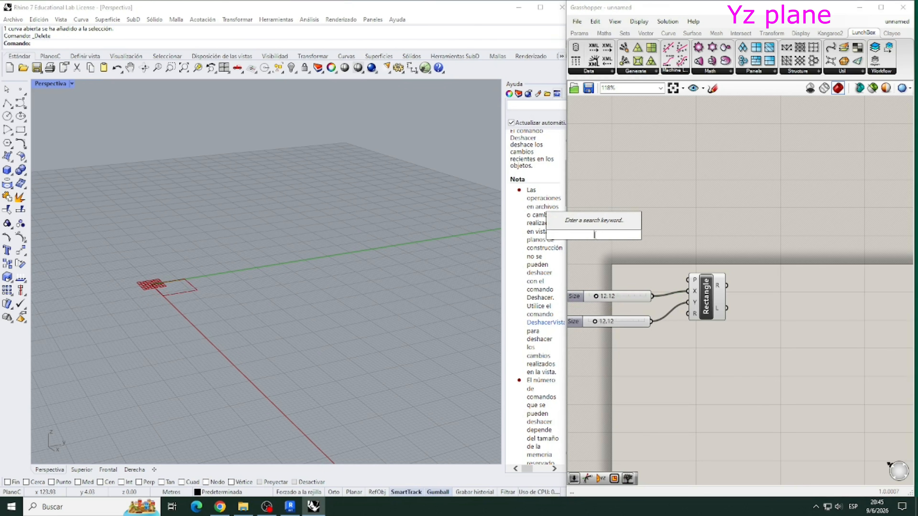
pyautogui.write('yz')
pyautogui.press('Return')
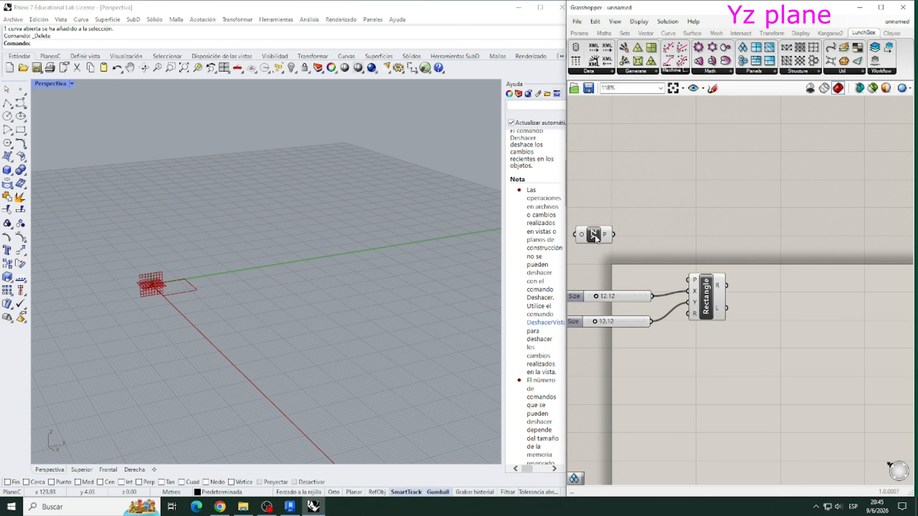
pyautogui.moveTo(690, 281); pyautogui.dragTo(688, 279)
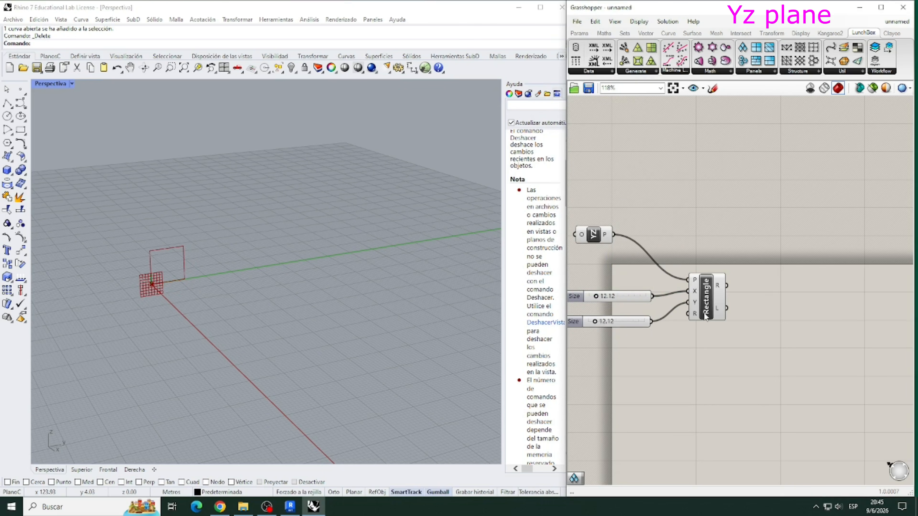
# - Set the rectangle's X size to 83.52 and Y size to 41.87, and move its component slightly away from the sliders
pyautogui.scroll(-3, 705, 315)
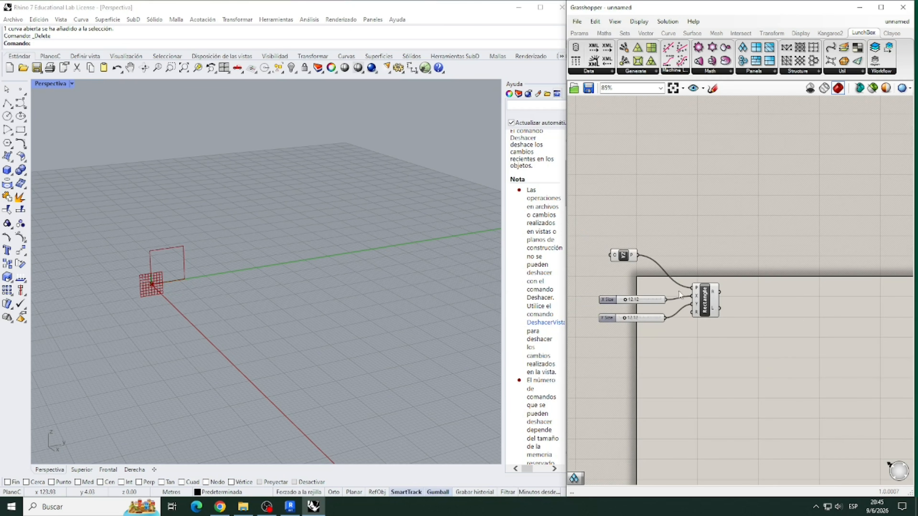
pyautogui.scroll(3, 646, 291)
pyautogui.moveTo(629, 304); pyautogui.dragTo(648, 305)
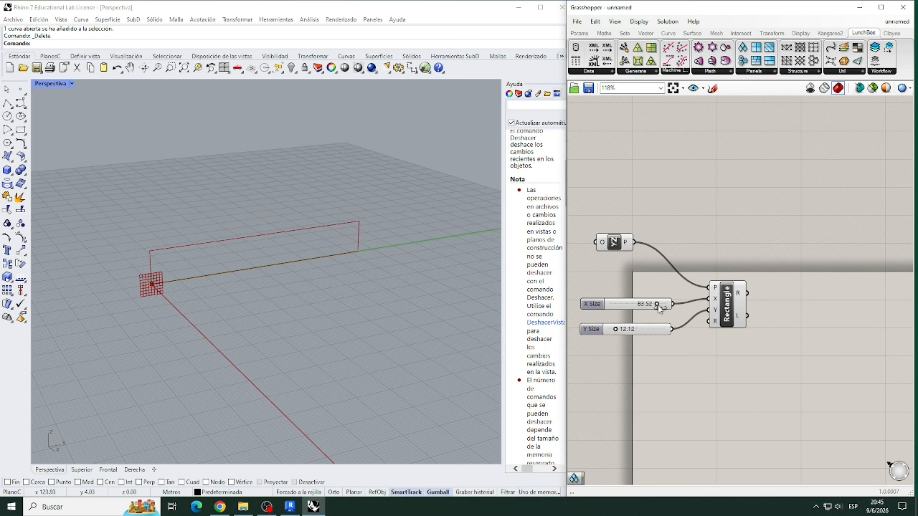
pyautogui.moveTo(615, 331); pyautogui.dragTo(632, 331)
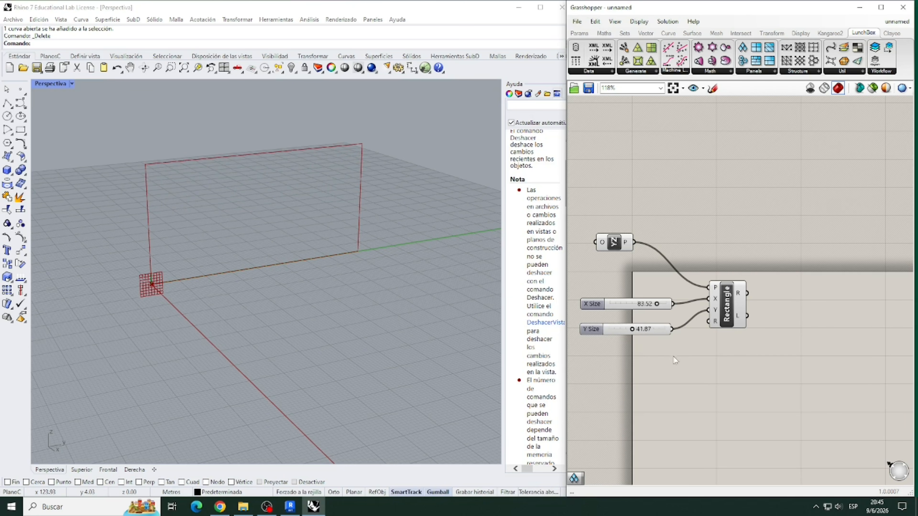
pyautogui.moveTo(721, 317); pyautogui.dragTo(740, 312)
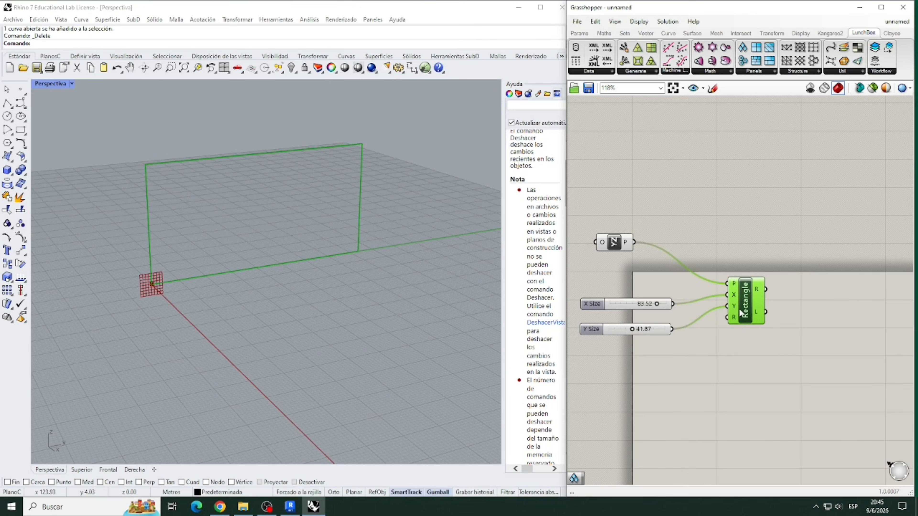
pyautogui.click(753, 338)
# - Add a Diamond Panels component and connect the Rectangle's R output to its Srf input
pyautogui.scroll(-2, 636, 320)
pyautogui.scroll(2, 763, 292)
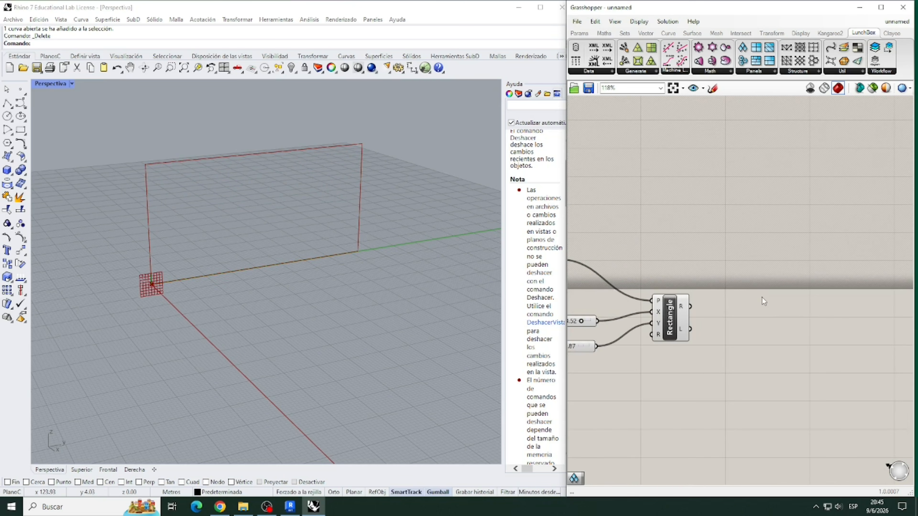
pyautogui.doubleClick(763, 301)
pyautogui.write('DIAMOND')
pyautogui.click(772, 288)
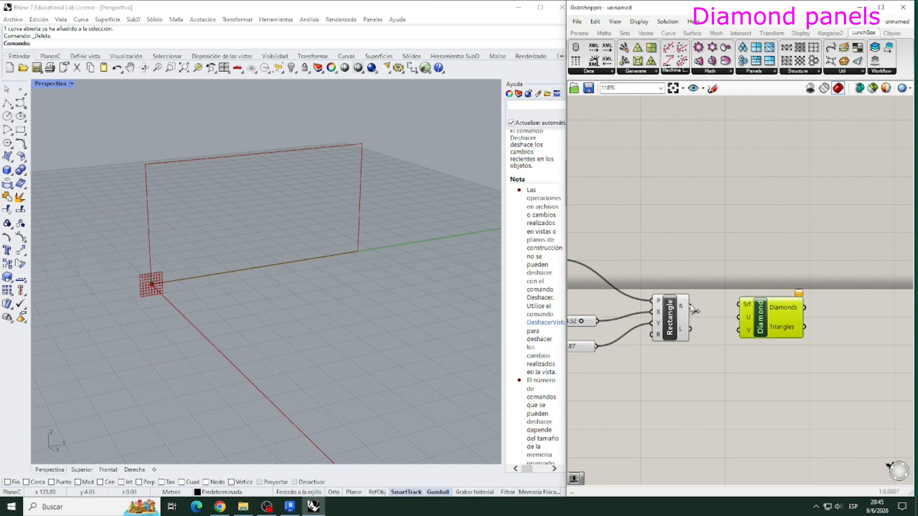
pyautogui.moveTo(689, 306); pyautogui.dragTo(737, 305)
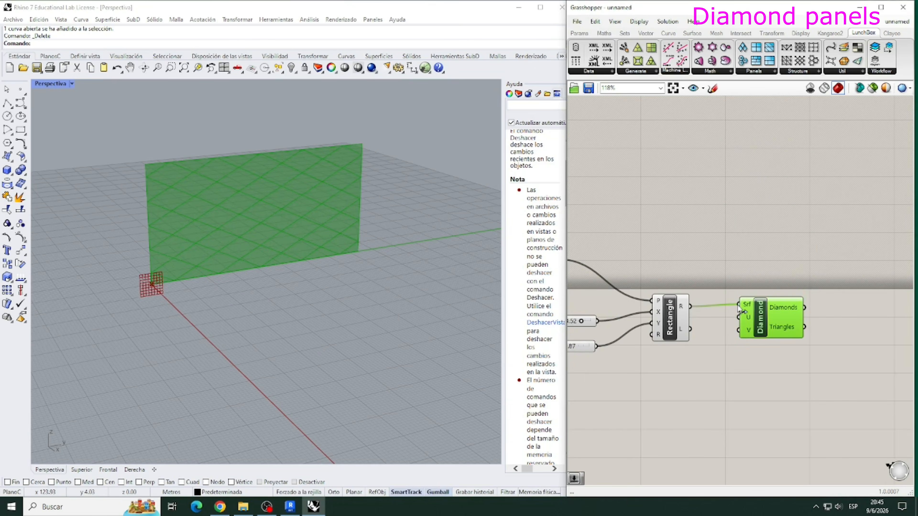
# - Add a number slider with the value 12 and connect it to the Diamond Panels' U divisions input
pyautogui.doubleClick(671, 384)
pyautogui.write('12')
pyautogui.press('Return')
pyautogui.click(671, 384)
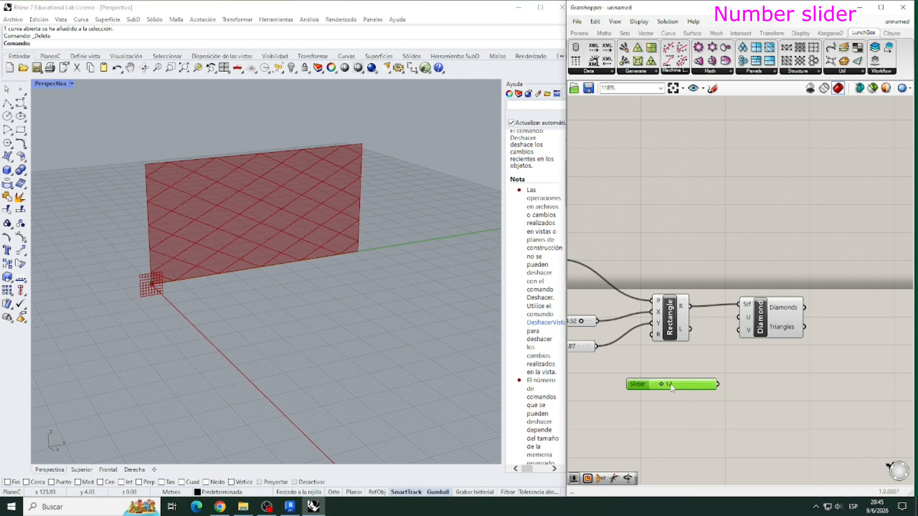
pyautogui.moveTo(705, 383); pyautogui.dragTo(738, 317)
pyautogui.click(662, 424)
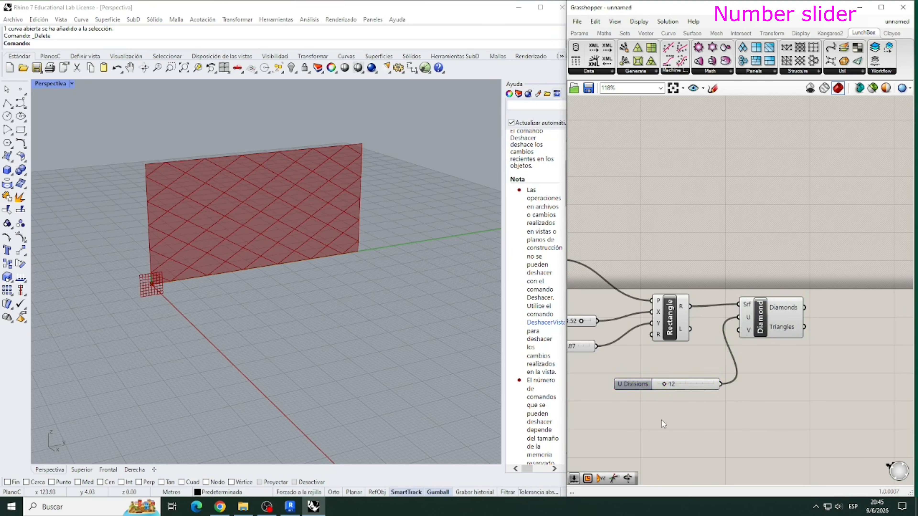
# - Add a number slider with the value 12 and connect it to the Diamond Panels' V divisions input
pyautogui.doubleClick(672, 400)
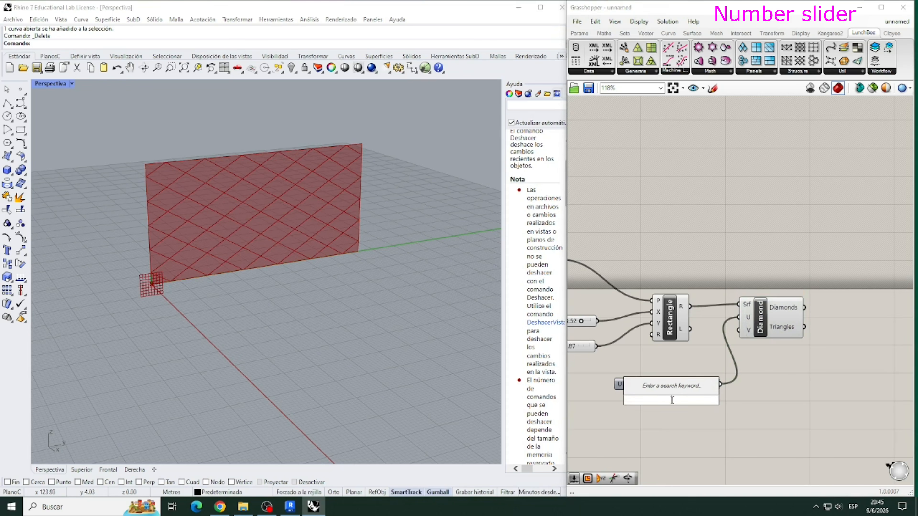
pyautogui.write('12')
pyautogui.press('Return')
pyautogui.moveTo(717, 400); pyautogui.dragTo(795, 319)
pyautogui.click(795, 382)
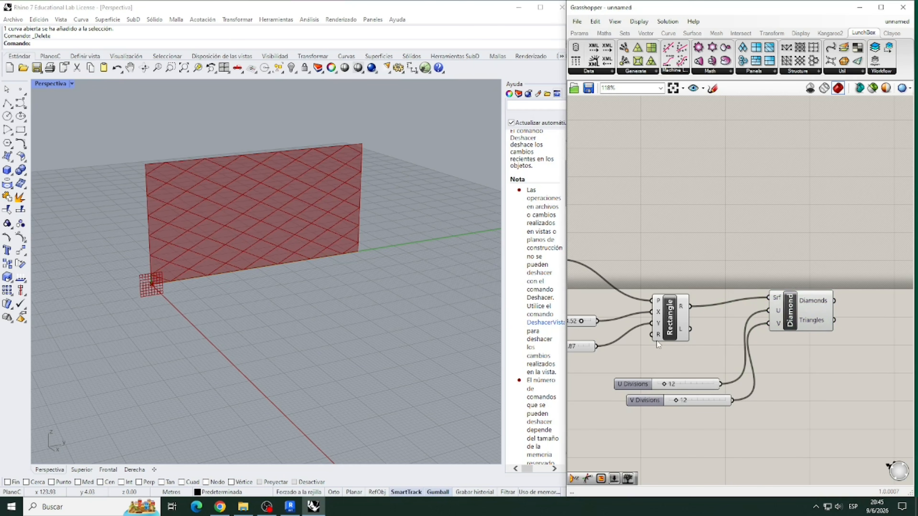
# - Set the U Divisions slider to 29 and the V Divisions slider to 23
pyautogui.scroll(-1, 626, 331)
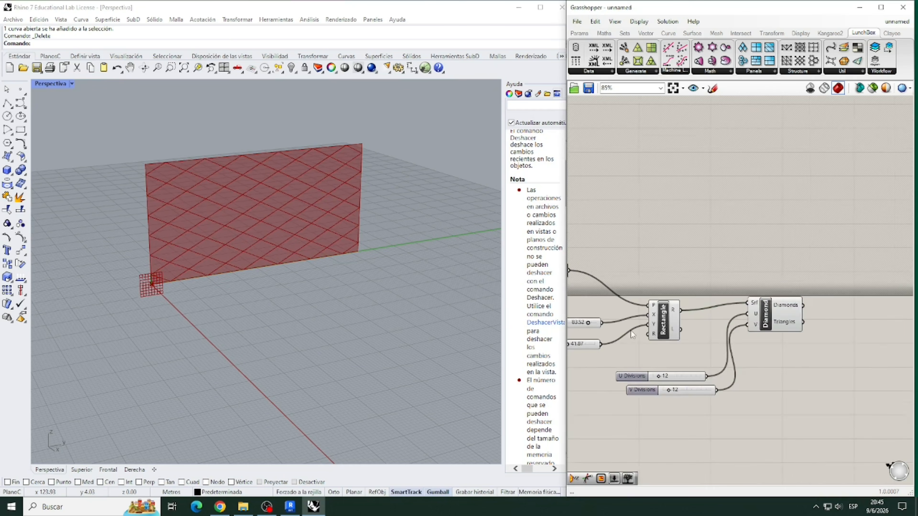
pyautogui.scroll(2, 757, 354)
pyautogui.doubleClick(595, 379)
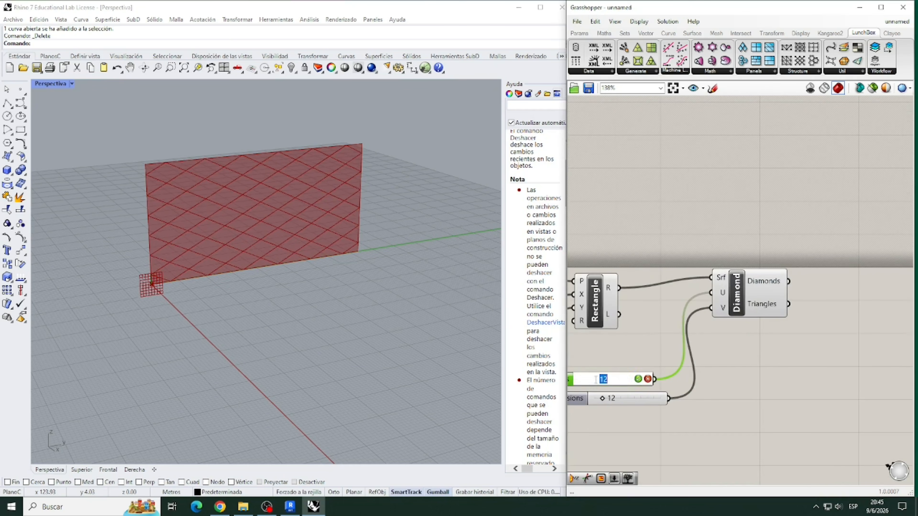
pyautogui.press('Return')
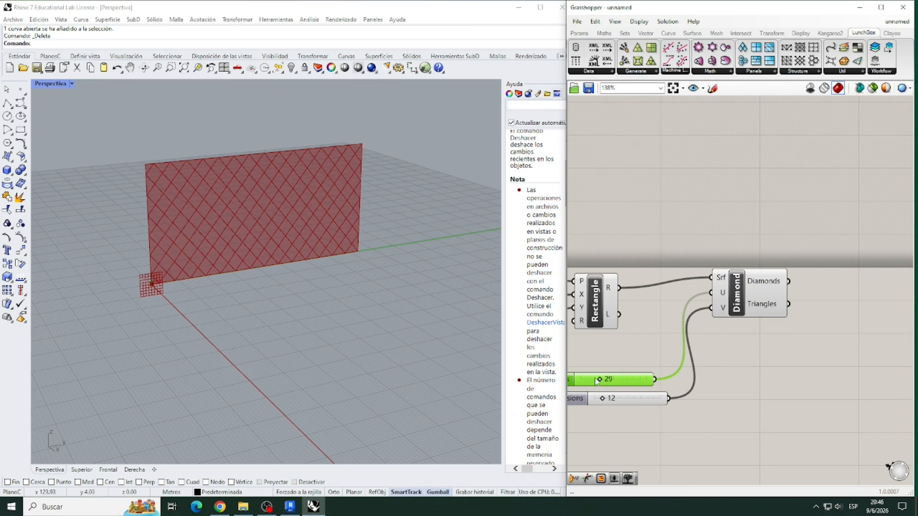
pyautogui.doubleClick(611, 399)
pyautogui.write('23')
pyautogui.press('Return')
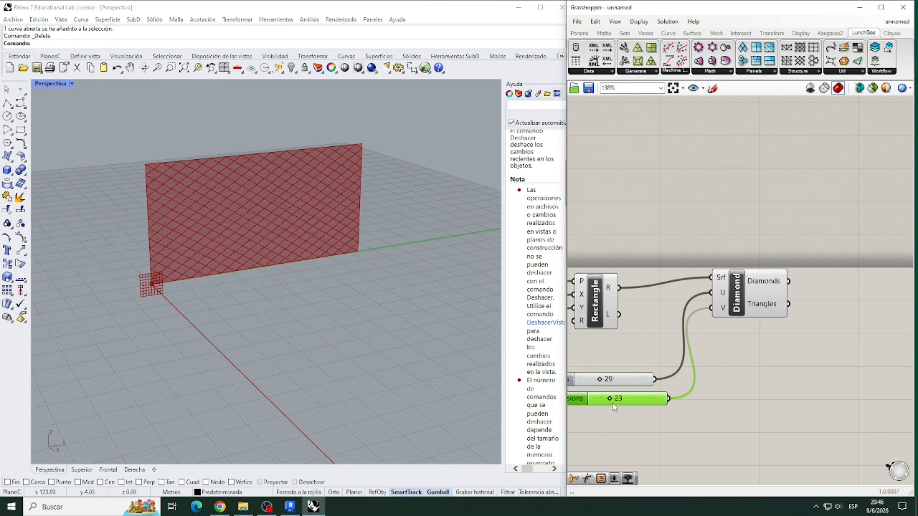
pyautogui.click(704, 370)
# - Add a Discontinuity component and connect the Diamonds output to its C input
pyautogui.scroll(-2, 653, 347)
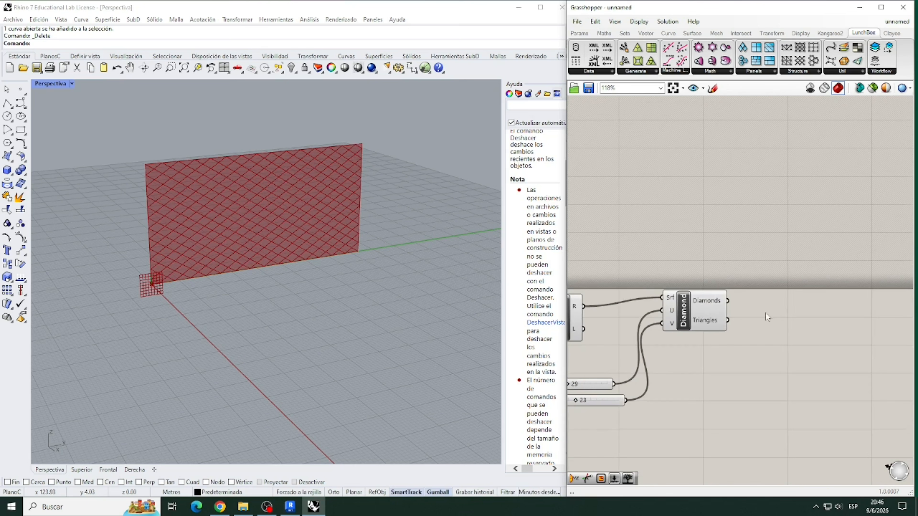
pyautogui.doubleClick(788, 303)
pyautogui.write('DISCON')
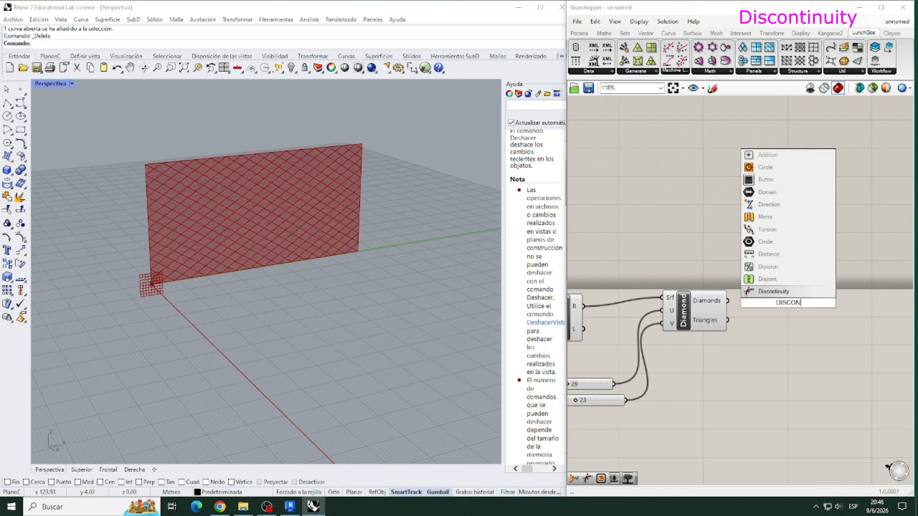
pyautogui.press('Return')
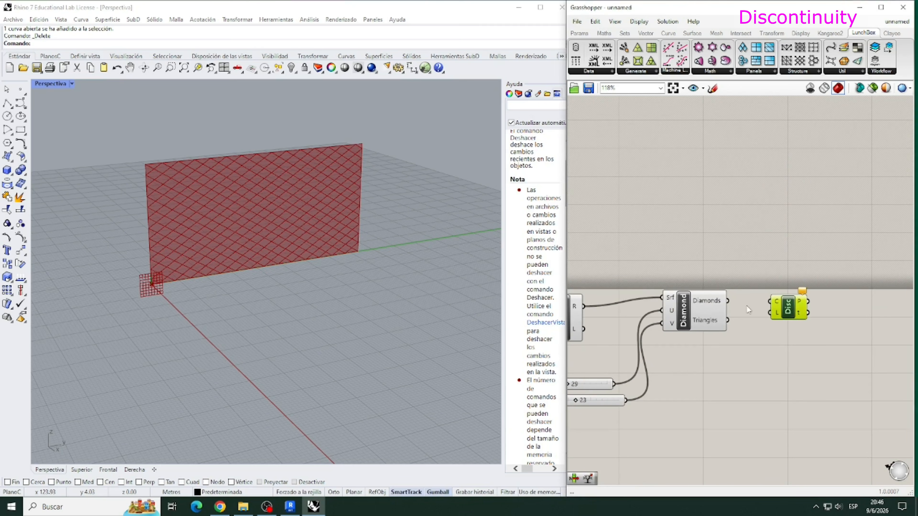
pyautogui.click(787, 330)
pyautogui.scroll(-3, 775, 344)
pyautogui.scroll(2, 778, 307)
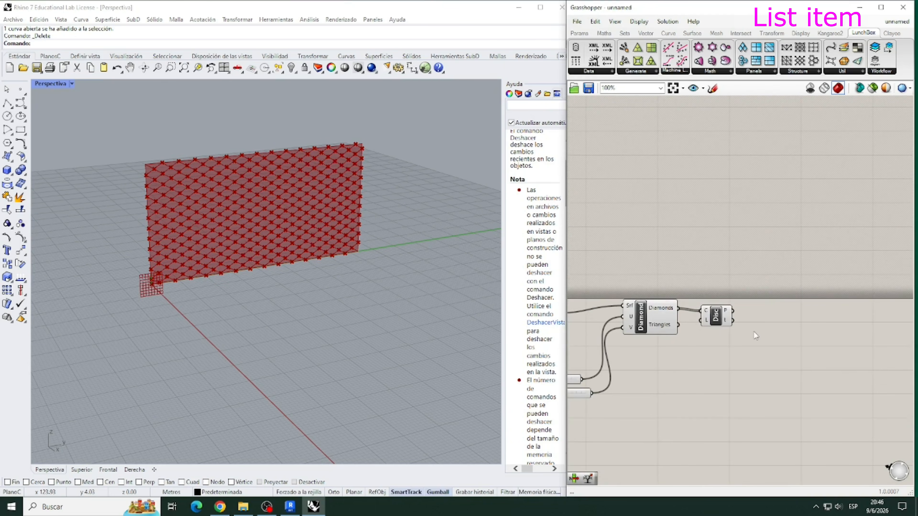
# - Add a List Item component and connect Discontinuity's P output to its L input
pyautogui.doubleClick(754, 332)
pyautogui.write('LISITEM')
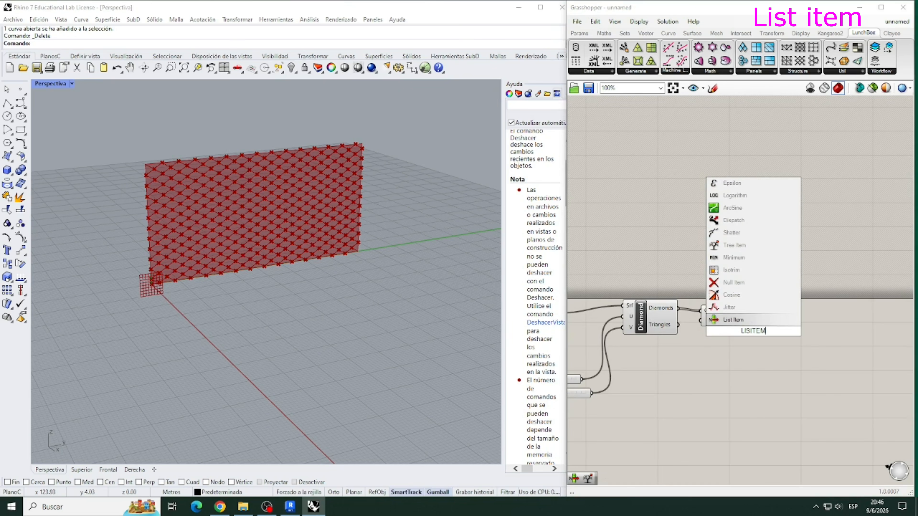
pyautogui.press('Return')
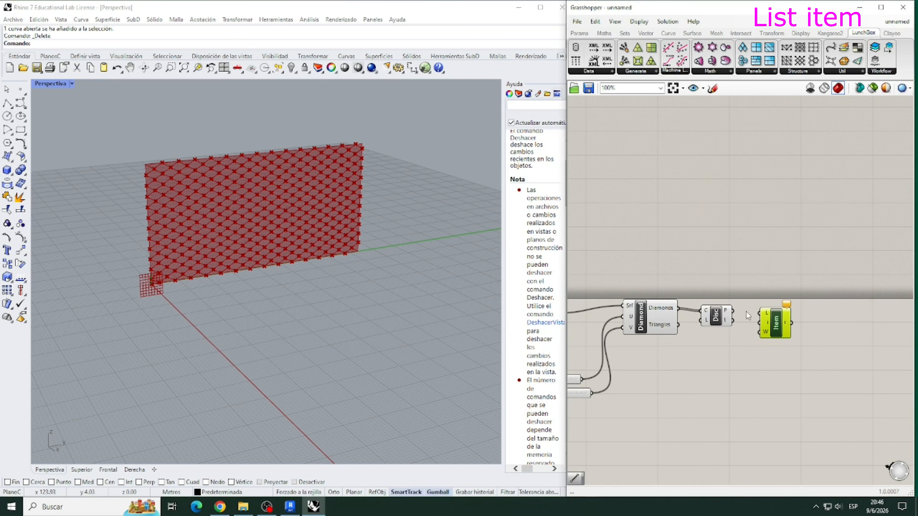
pyautogui.moveTo(737, 313); pyautogui.dragTo(759, 313)
pyautogui.scroll(8, 780, 334)
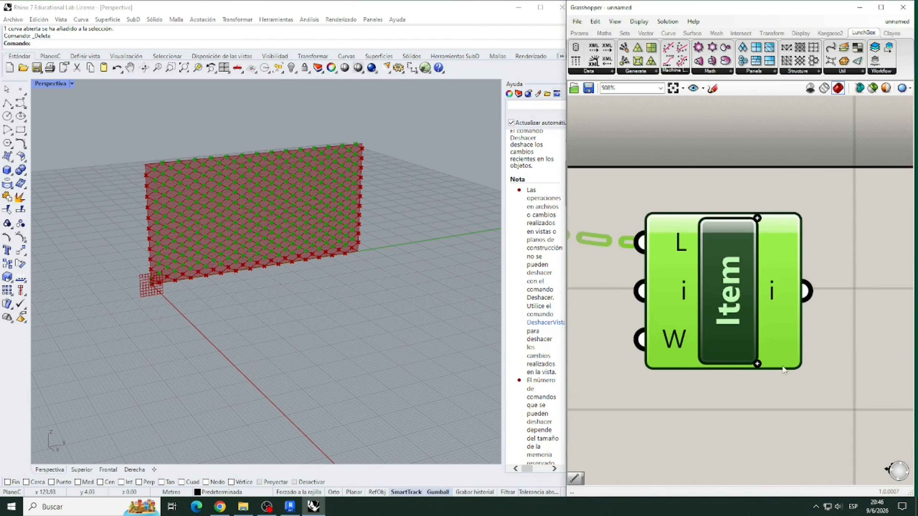
# - Add the extra outputs +1, +2 and +3 to the List Item component
pyautogui.click(757, 365)
pyautogui.click(757, 364)
pyautogui.click(757, 364)
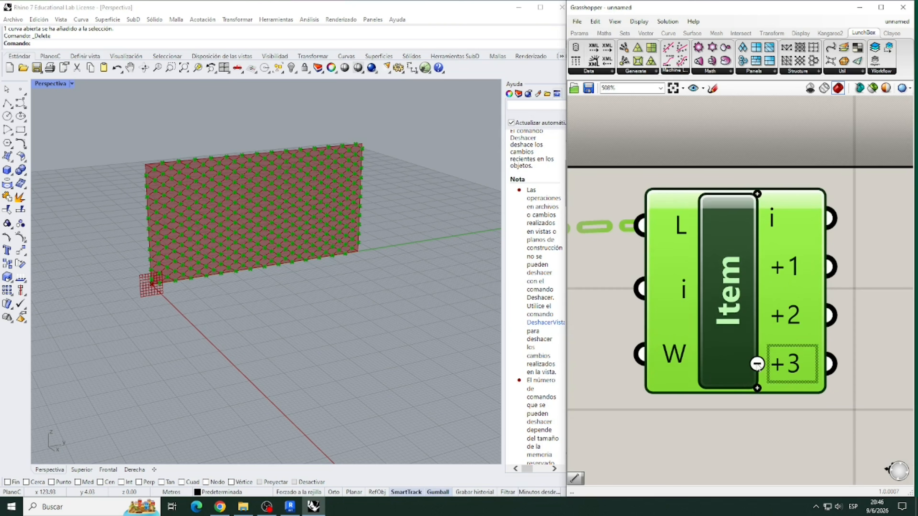
pyautogui.click(739, 405)
pyautogui.scroll(-6, 642, 333)
pyautogui.scroll(3, 771, 285)
# - Add a Line component and connect List Item's i output to its A input and the +2 output to B
pyautogui.doubleClick(788, 268)
pyautogui.write('line')
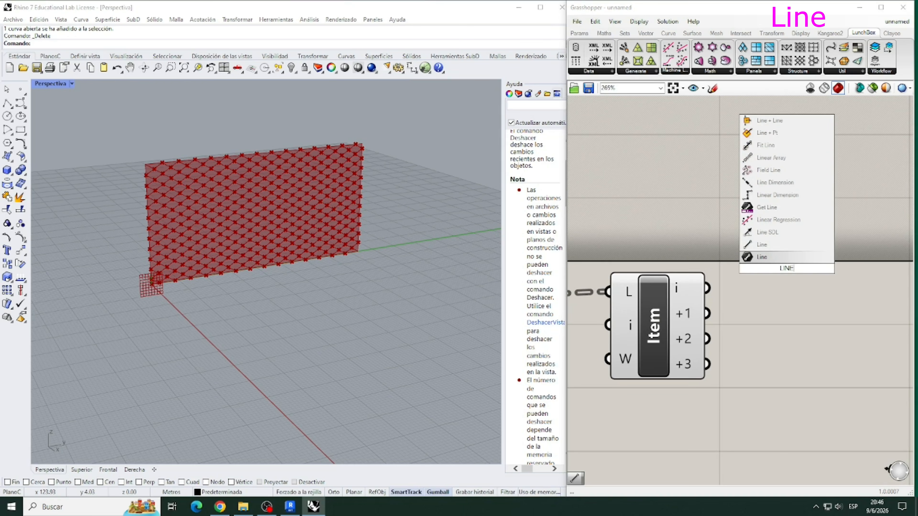
pyautogui.click(787, 263)
pyautogui.moveTo(784, 270); pyautogui.dragTo(812, 311)
pyautogui.moveTo(707, 288); pyautogui.dragTo(758, 300)
pyautogui.moveTo(708, 339); pyautogui.dragTo(762, 331)
# - Duplicate the Line component below the first and connect List Item's +1 output to its A input and +3 to B
pyautogui.hotkey('ctrl', 'c')
pyautogui.hotkey('ctrl', 'v')
pyautogui.moveTo(821, 328); pyautogui.dragTo(815, 390)
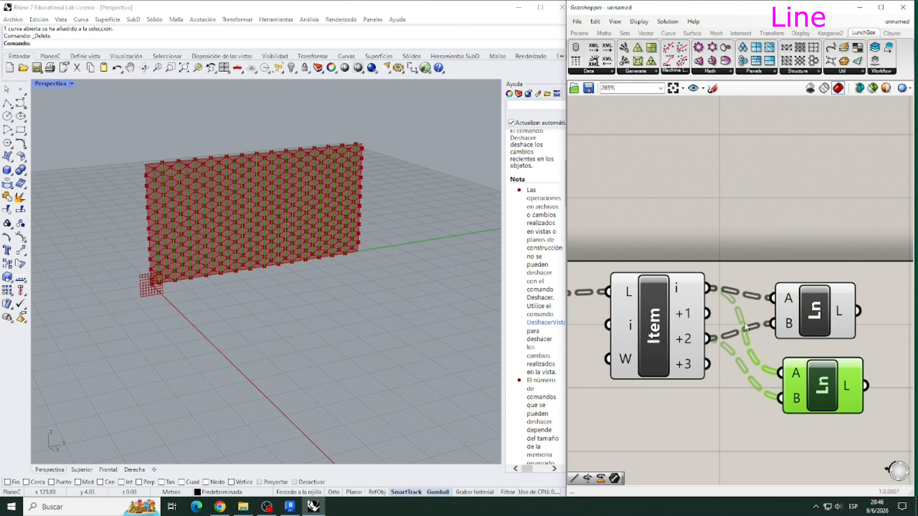
pyautogui.moveTo(709, 313); pyautogui.dragTo(776, 398)
pyautogui.scroll(-5, 823, 313)
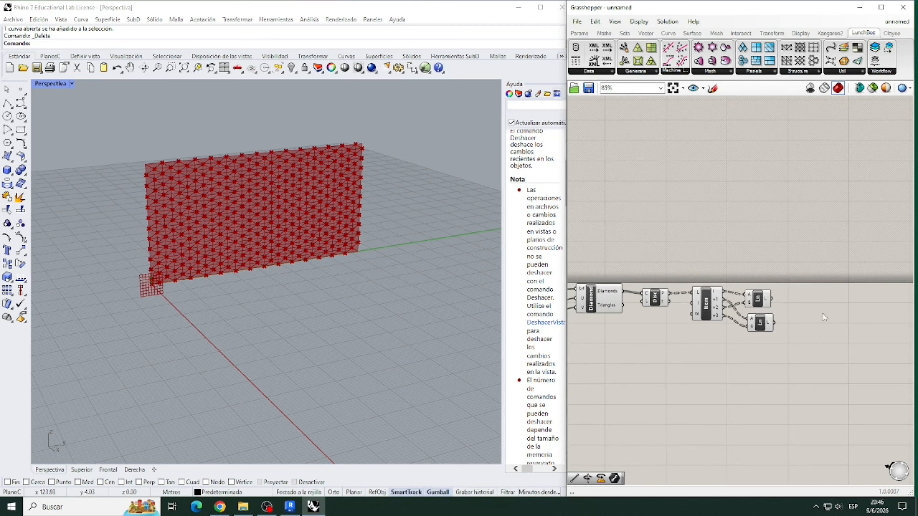
# - Turn off the preview of the Discontinuity and List Item components
pyautogui.scroll(2, 807, 333)
pyautogui.moveTo(714, 352); pyautogui.dragTo(640, 262)
pyautogui.rightClick(648, 216)
pyautogui.click(677, 230)
pyautogui.click(694, 322)
pyautogui.scroll(-2, 693, 313)
pyautogui.scroll(3, 795, 303)
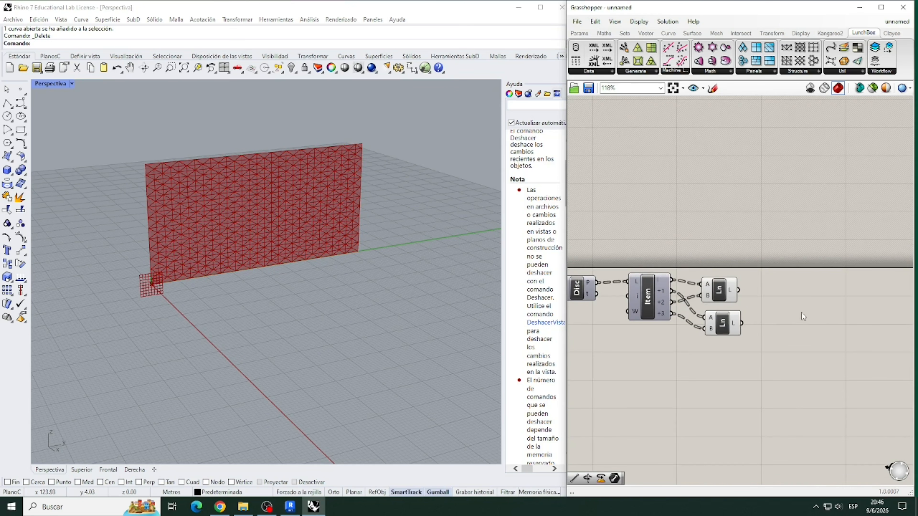
# - Add a Rotate Axis component and place it above and beyond the two Line components
pyautogui.scroll(2, 802, 316)
pyautogui.doubleClick(790, 274)
pyautogui.write('ROTATEAXIS')
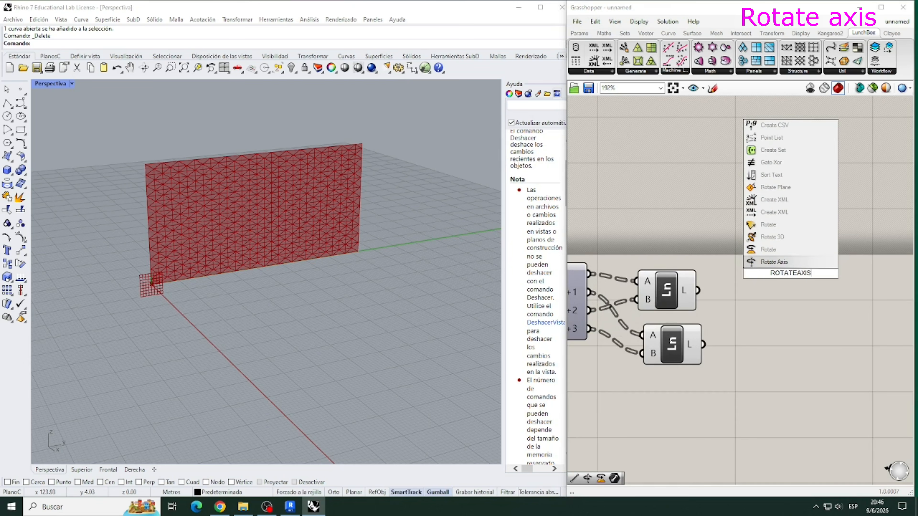
pyautogui.click(784, 263)
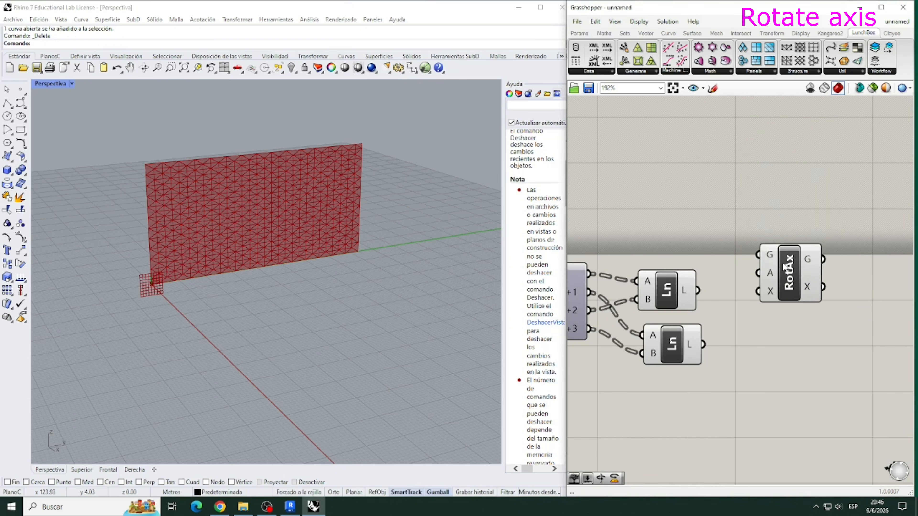
pyautogui.moveTo(792, 282); pyautogui.dragTo(791, 250)
# - Connect the Diamond Panels' Diamonds output to Rotate Axis's G input
pyautogui.scroll(-4, 792, 257)
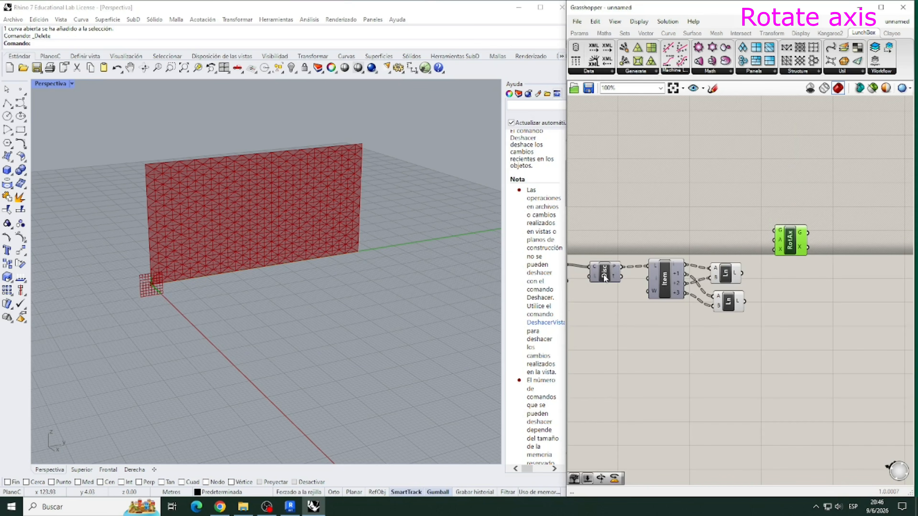
pyautogui.scroll(-2, 701, 244)
pyautogui.click(602, 243)
pyautogui.moveTo(739, 239); pyautogui.dragTo(757, 234)
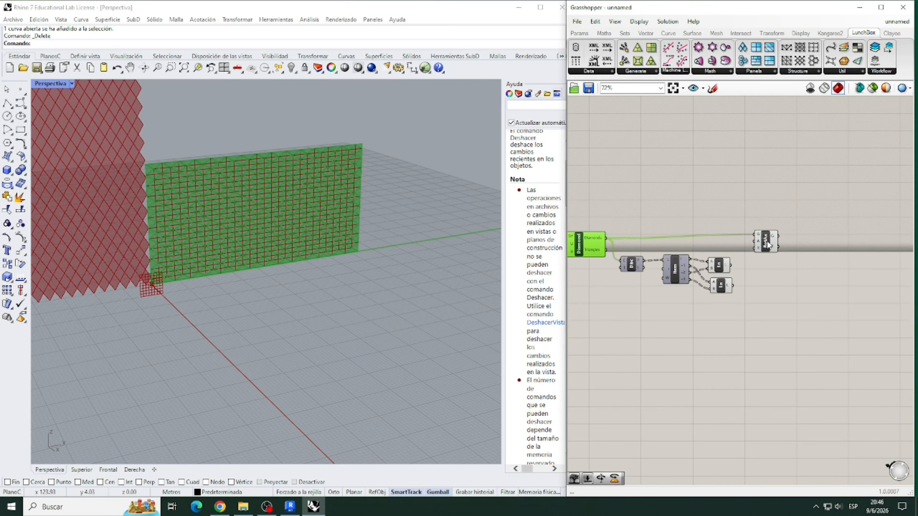
pyautogui.click(775, 292)
# - Place two Param Viewers above the definition, connect the Diamonds output to them, and move Rotate Axis slightly away from the lines
pyautogui.doubleClick(732, 180)
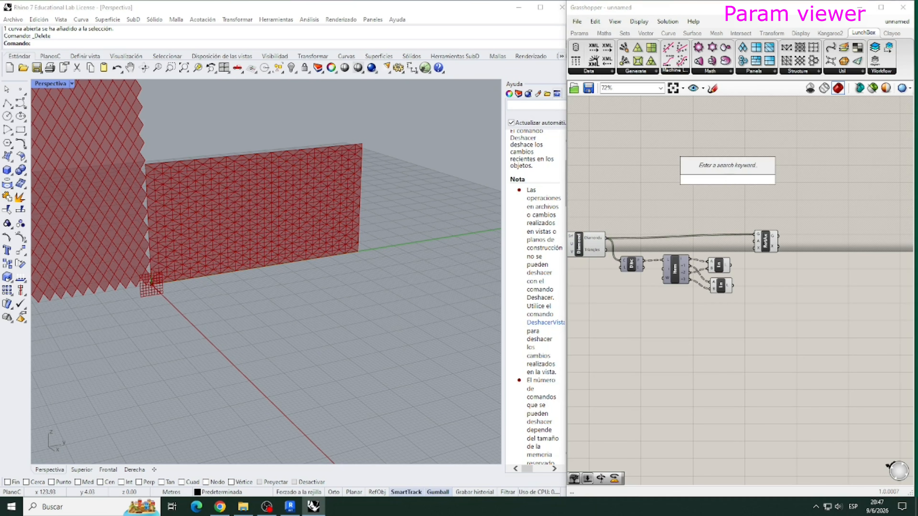
pyautogui.write('PARA')
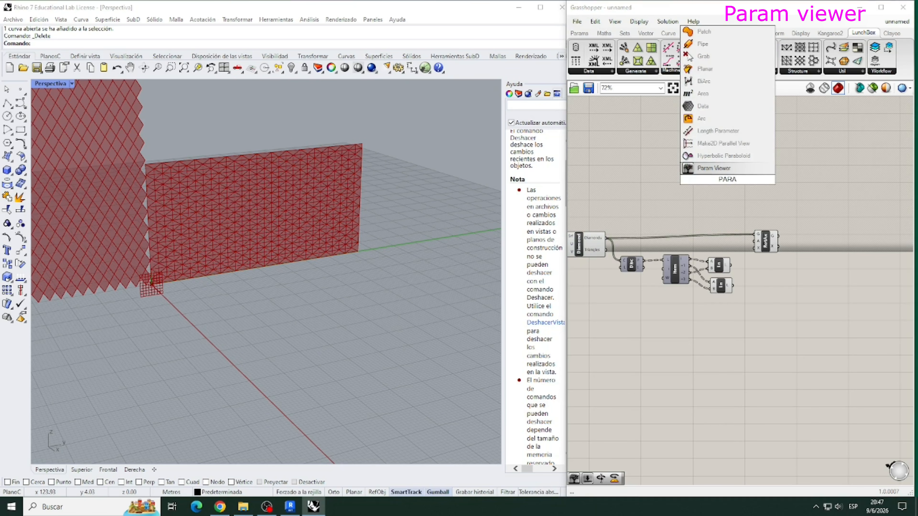
pyautogui.click(721, 168)
pyautogui.moveTo(721, 168); pyautogui.dragTo(734, 195)
pyautogui.moveTo(608, 243); pyautogui.dragTo(699, 195)
pyautogui.moveTo(612, 243); pyautogui.dragTo(734, 211)
pyautogui.moveTo(769, 241); pyautogui.dragTo(798, 246)
# - Connect the second Line's L output to the lower Param Viewer and compare its data structure with that of the diamonds
pyautogui.click(740, 280)
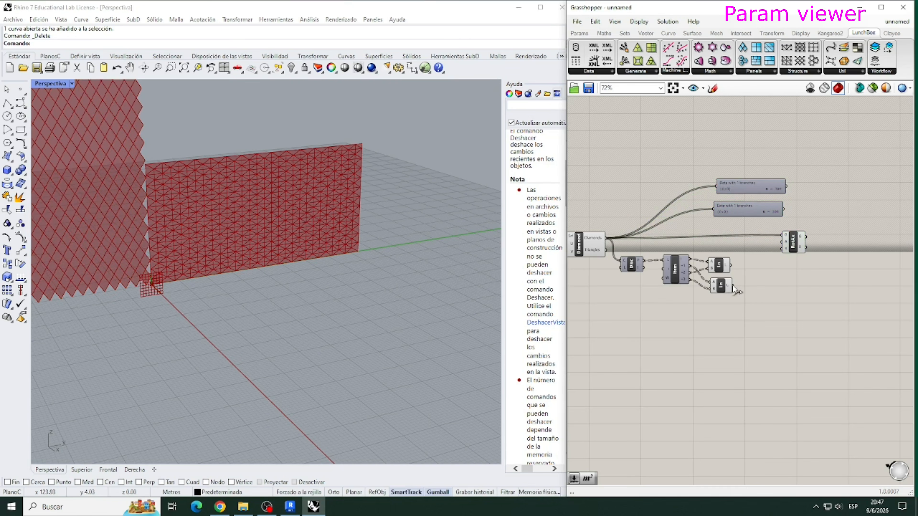
pyautogui.moveTo(741, 280); pyautogui.dragTo(755, 186)
pyautogui.scroll(3, 777, 198)
pyautogui.click(743, 255)
pyautogui.scroll(-2, 737, 246)
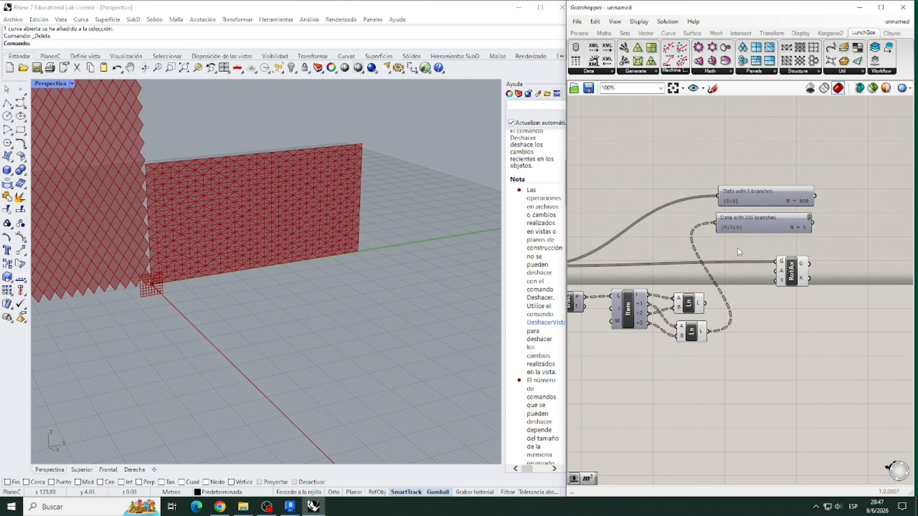
pyautogui.scroll(-1, 751, 281)
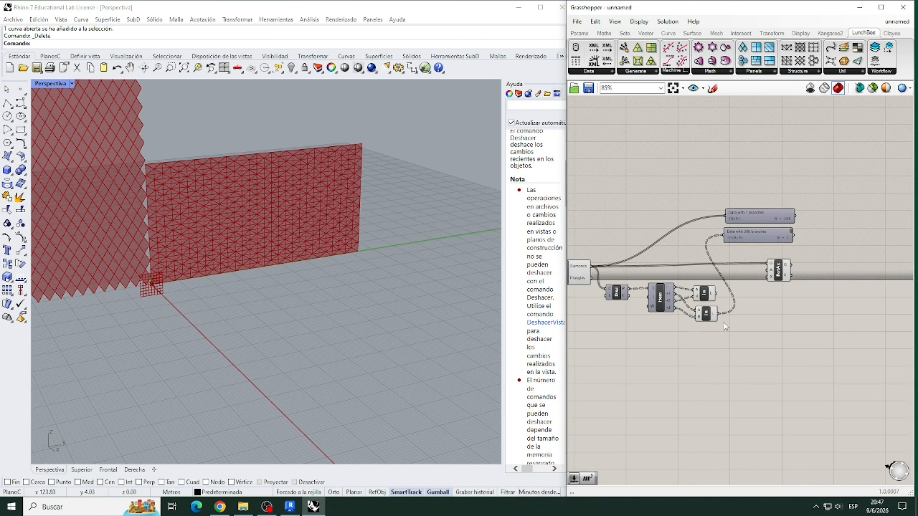
pyautogui.scroll(2, 723, 323)
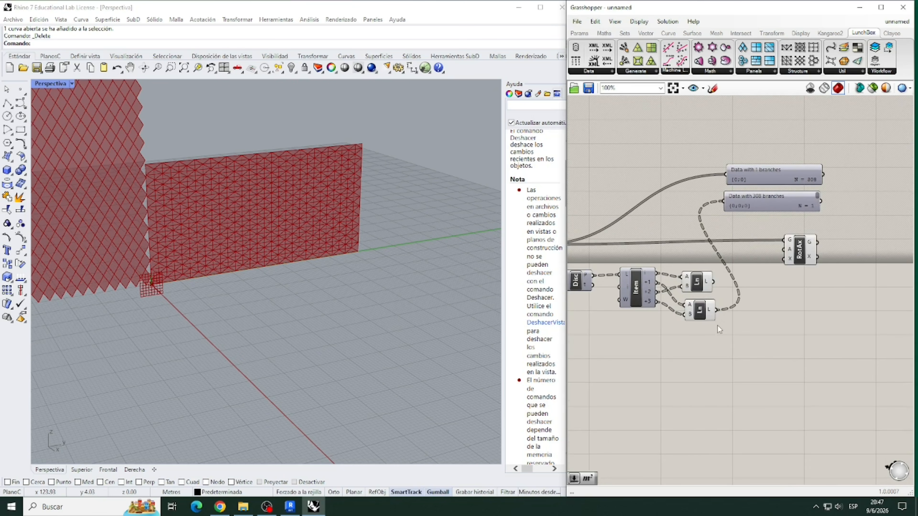
# - Flatten the second Line's L output and connect it to Rotate Axis's X input
pyautogui.click(712, 311)
pyautogui.rightClick(710, 310)
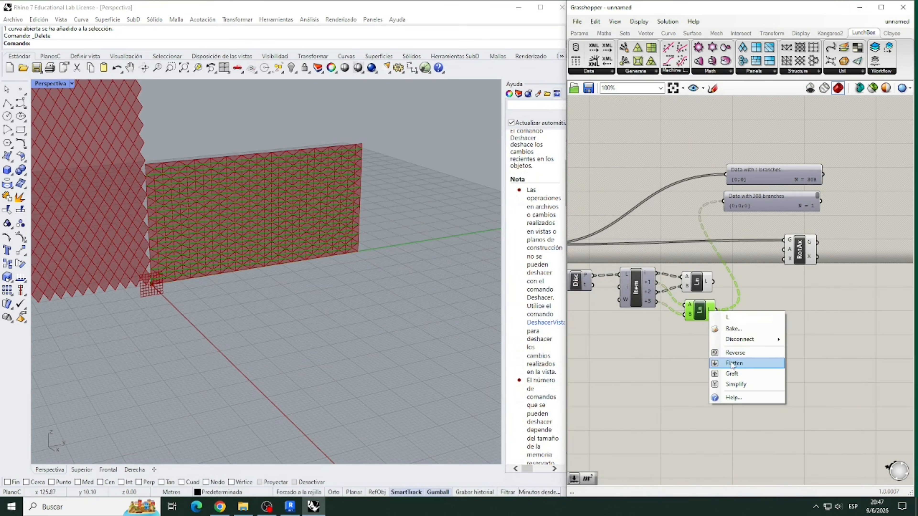
pyautogui.click(732, 364)
pyautogui.moveTo(723, 314); pyautogui.dragTo(833, 269)
pyautogui.click(736, 343)
pyautogui.click(811, 313)
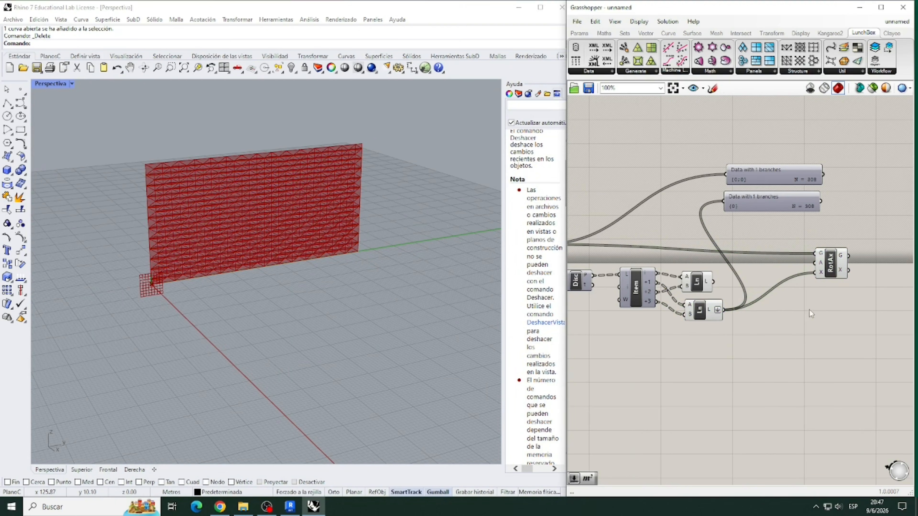
# - Add a number slider with the value 12.12 and connect it to Rotate Axis's A input
pyautogui.doubleClick(691, 345)
pyautogui.write('12 12')
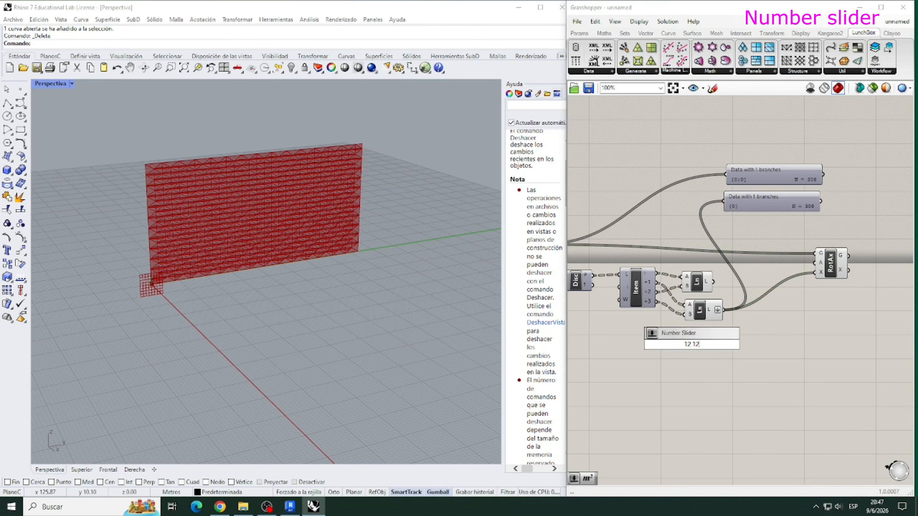
pyautogui.press('Return')
pyautogui.moveTo(732, 344); pyautogui.dragTo(815, 263)
pyautogui.scroll(-2, 791, 327)
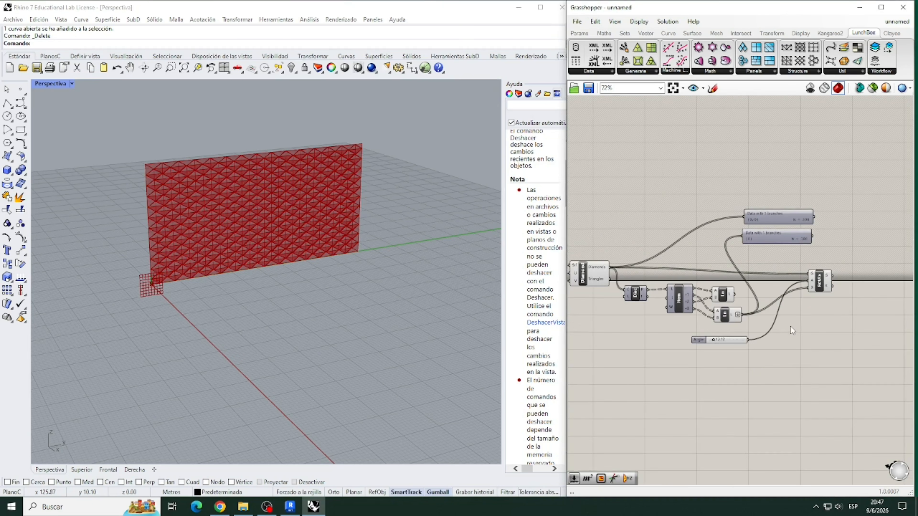
# - Turn off the preview of the components between Diamond Panels and Rotate Axis, including both Line components
pyautogui.moveTo(784, 373); pyautogui.dragTo(641, 196)
pyautogui.rightClick(641, 196)
pyautogui.click(673, 214)
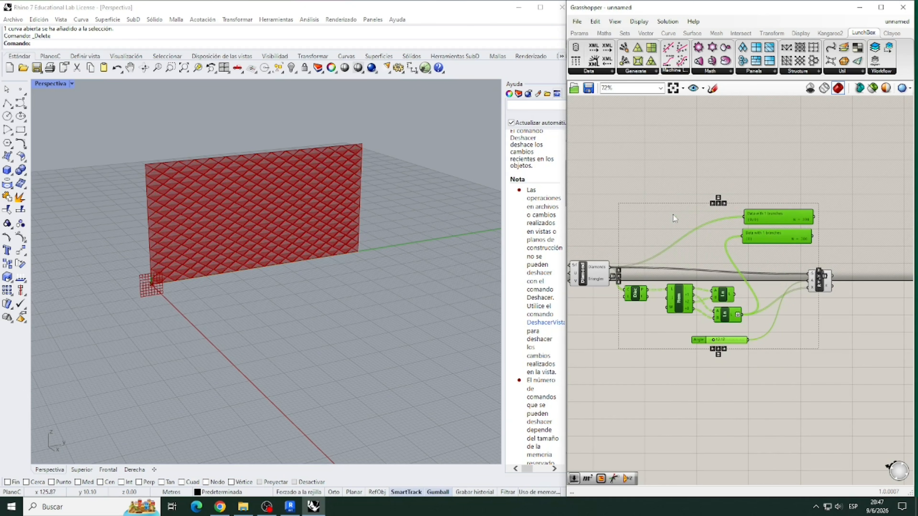
# - Delete the two Param Viewers above the definition
pyautogui.click(768, 256)
pyautogui.moveTo(787, 253); pyautogui.dragTo(771, 211)
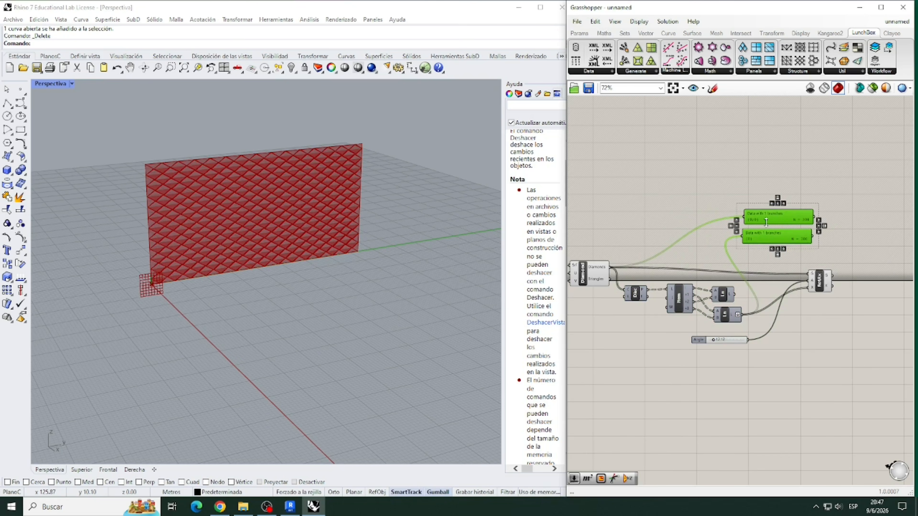
pyautogui.press('Delete')
pyautogui.scroll(5, 810, 289)
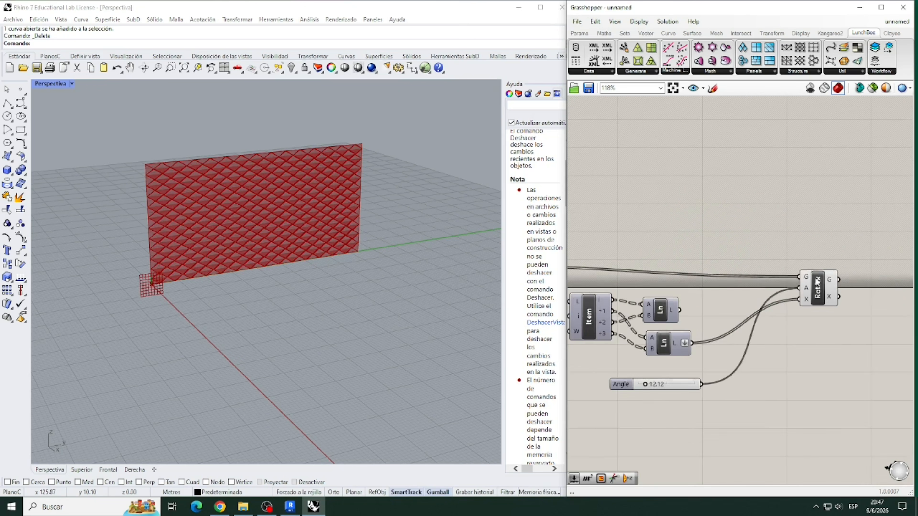
# - Set Rotate Axis's A input to read the angle in degrees
pyautogui.rightClick(802, 292)
pyautogui.click(823, 386)
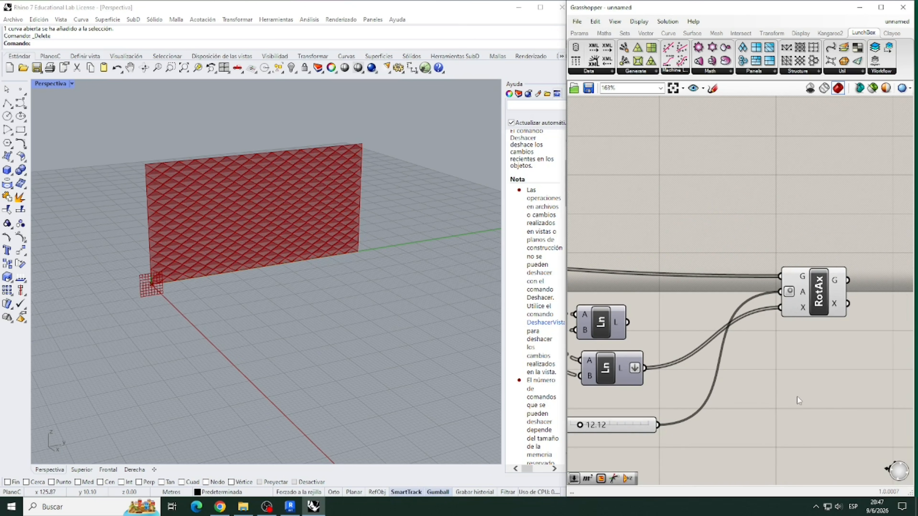
pyautogui.scroll(-3, 797, 304)
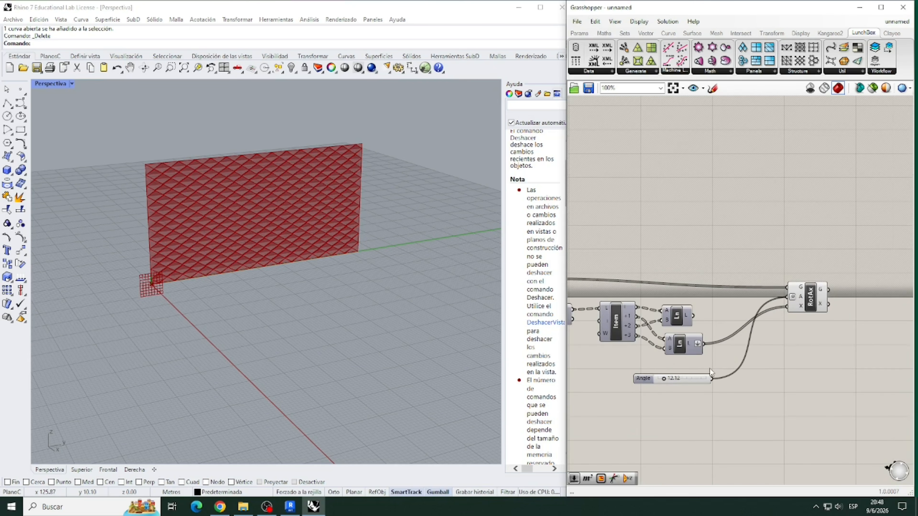
pyautogui.scroll(-1, 723, 350)
pyautogui.scroll(-1, 837, 261)
pyautogui.scroll(-2, 807, 256)
pyautogui.scroll(5, 631, 253)
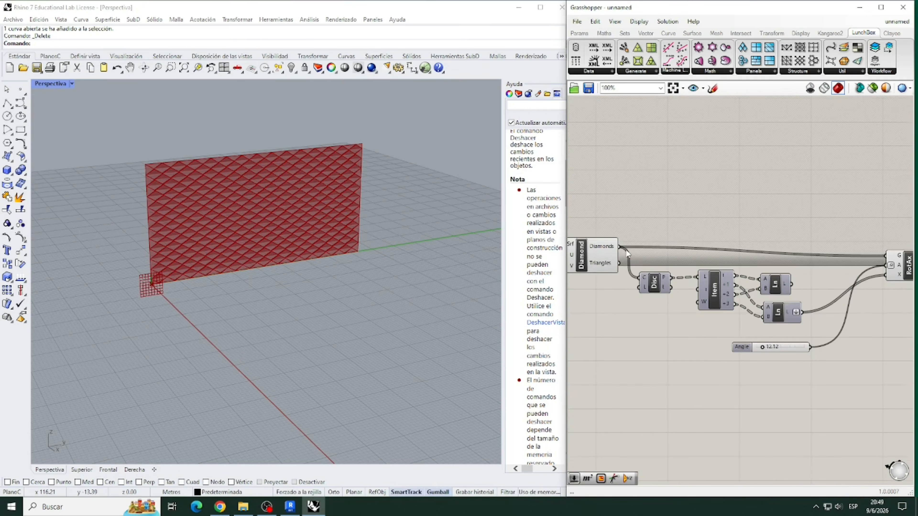
# - Add a relay on the Diamonds output wire and duplicate the chain from that relay through Rotate Axis, including the Angle slider
pyautogui.doubleClick(627, 249)
pyautogui.scroll(-3, 638, 307)
pyautogui.moveTo(840, 368); pyautogui.dragTo(633, 227)
pyautogui.hotkey('ctrl', 'c')
pyautogui.hotkey('ctrl', 'v')
# - Connect the first Rotate Axis's G output to the copied chain's relay and place the copy beyond the first chain
pyautogui.moveTo(641, 270); pyautogui.dragTo(866, 301)
pyautogui.scroll(4, 840, 280)
pyautogui.click(803, 301)
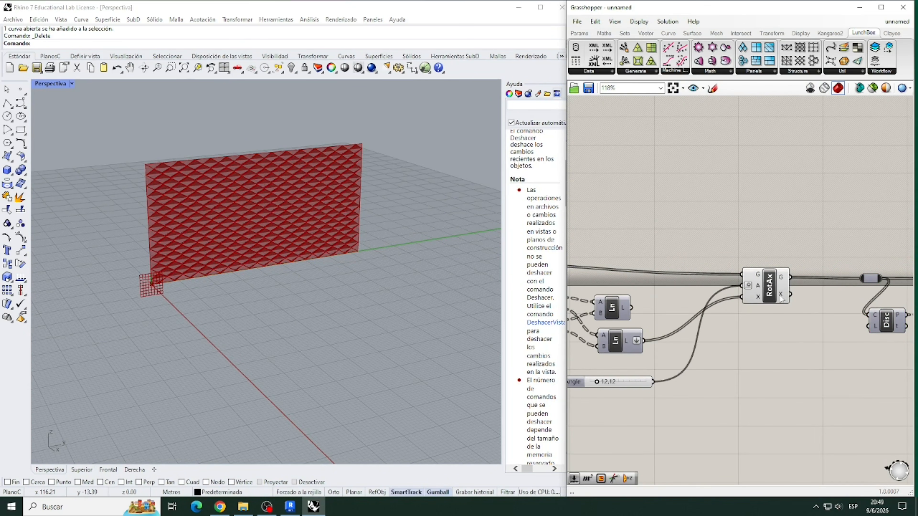
pyautogui.scroll(-6, 724, 271)
pyautogui.moveTo(865, 340); pyautogui.dragTo(757, 257)
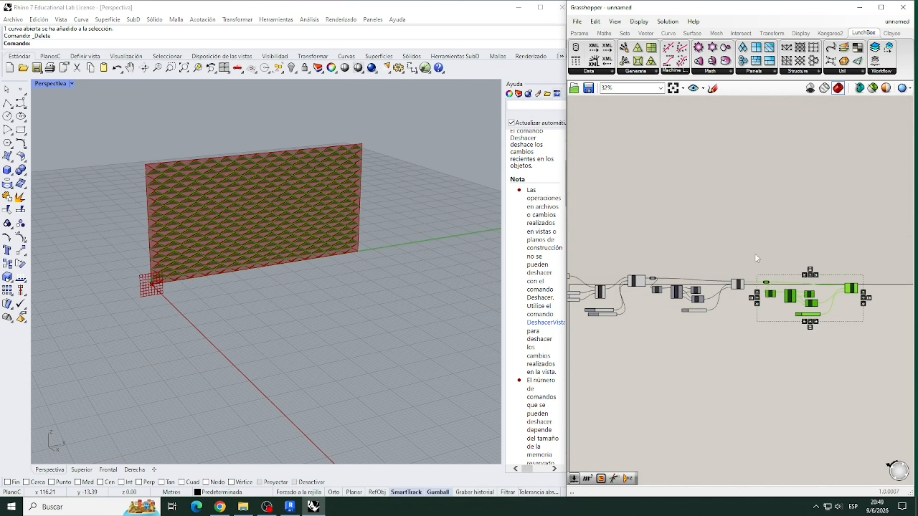
pyautogui.moveTo(772, 292)
pyautogui.mouseDown()
pyautogui.moveTo(775, 306)
pyautogui.moveTo(776, 293)
pyautogui.mouseUp()
pyautogui.click(776, 341)
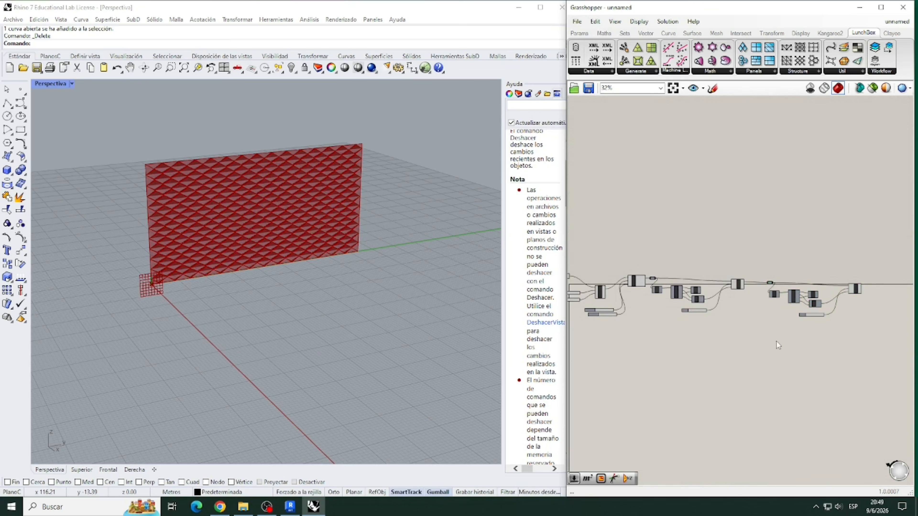
# - Turn off the preview of the first rotation chain and of the copied components before the final Rotate Axis
pyautogui.scroll(3, 849, 278)
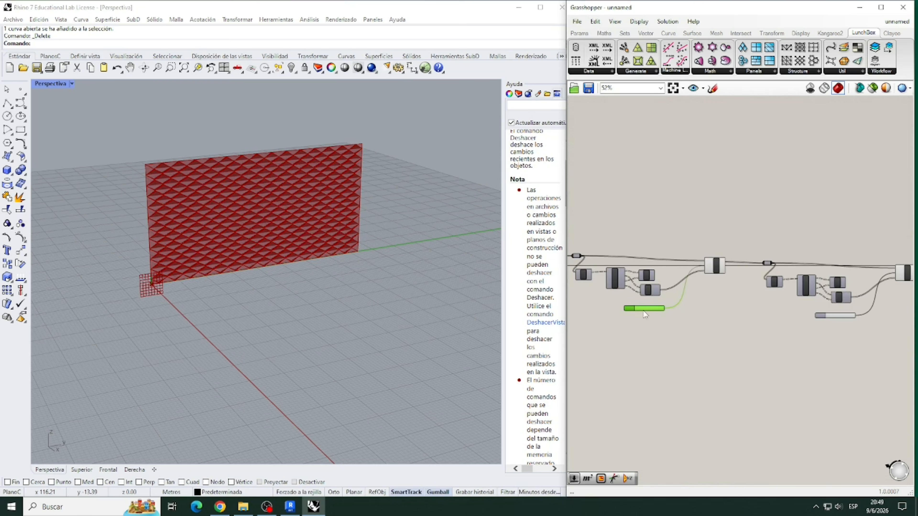
pyautogui.scroll(-3, 773, 307)
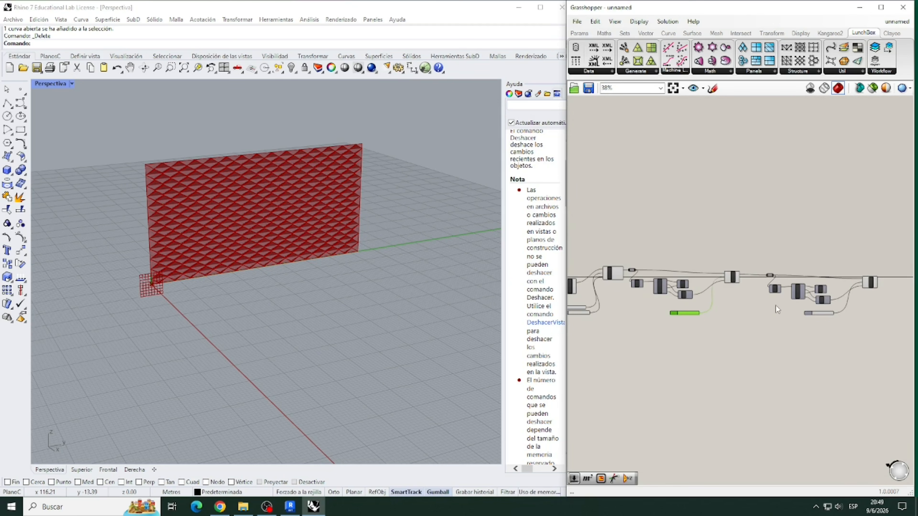
pyautogui.click(821, 356)
pyautogui.scroll(-2, 675, 335)
pyautogui.scroll(2, 770, 325)
pyautogui.moveTo(827, 408); pyautogui.dragTo(696, 288)
pyautogui.moveTo(831, 372); pyautogui.dragTo(605, 241)
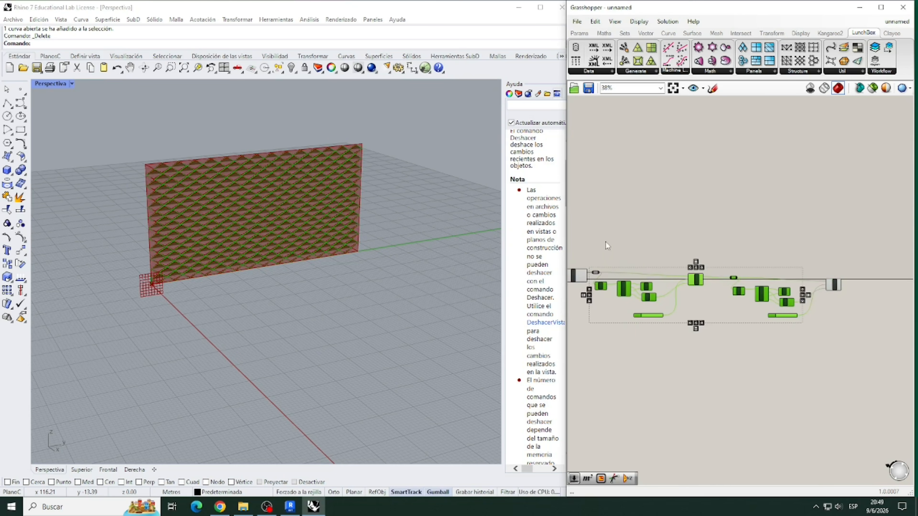
pyautogui.rightClick(605, 241)
pyautogui.click(635, 260)
# - Realign the two rotation chains on the canvas and group both Angle sliders together below the first chain
pyautogui.scroll(2, 723, 326)
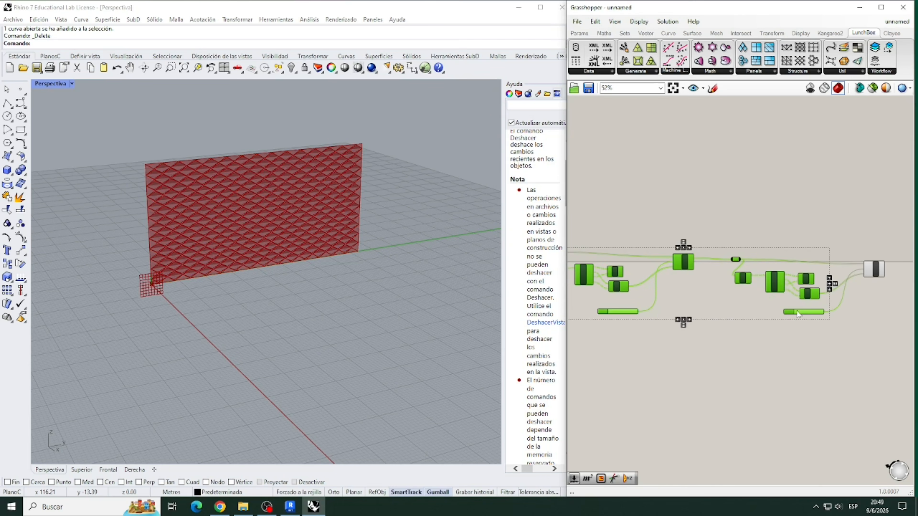
pyautogui.moveTo(803, 310); pyautogui.dragTo(789, 301)
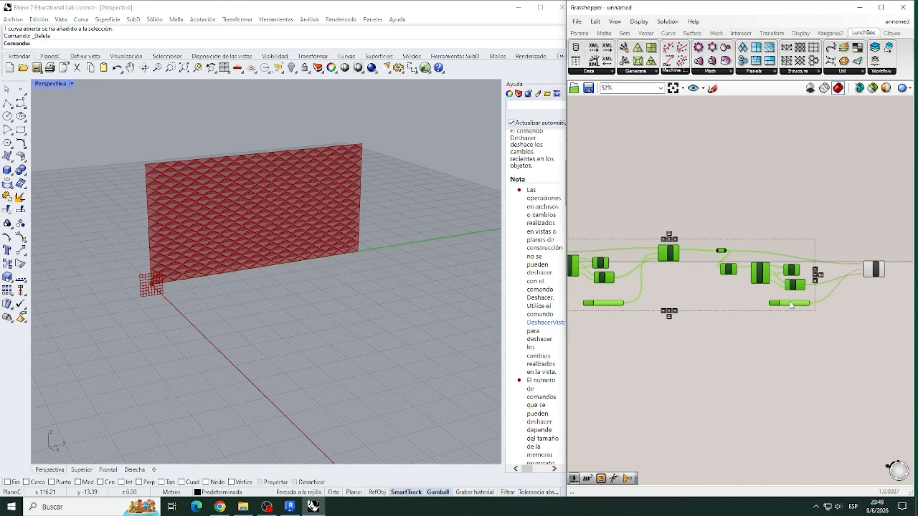
pyautogui.scroll(-2, 803, 304)
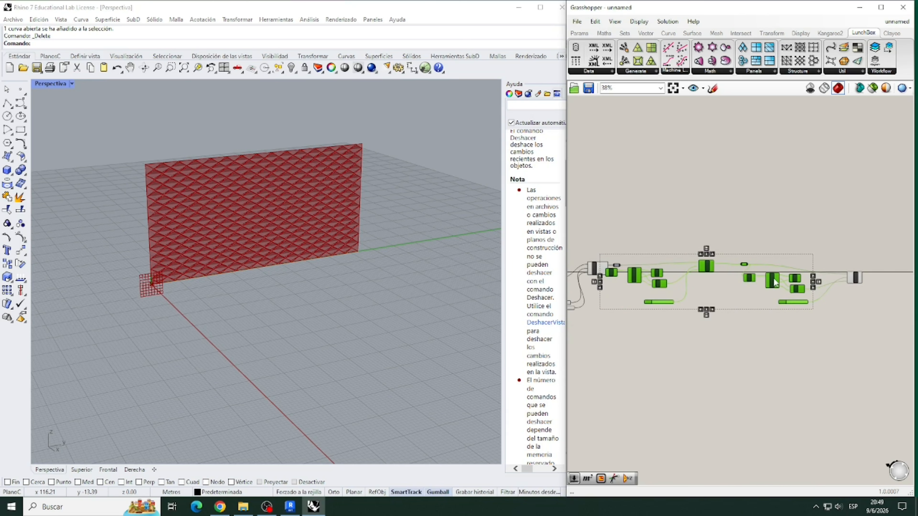
pyautogui.moveTo(793, 280); pyautogui.dragTo(799, 278)
pyautogui.click(809, 321)
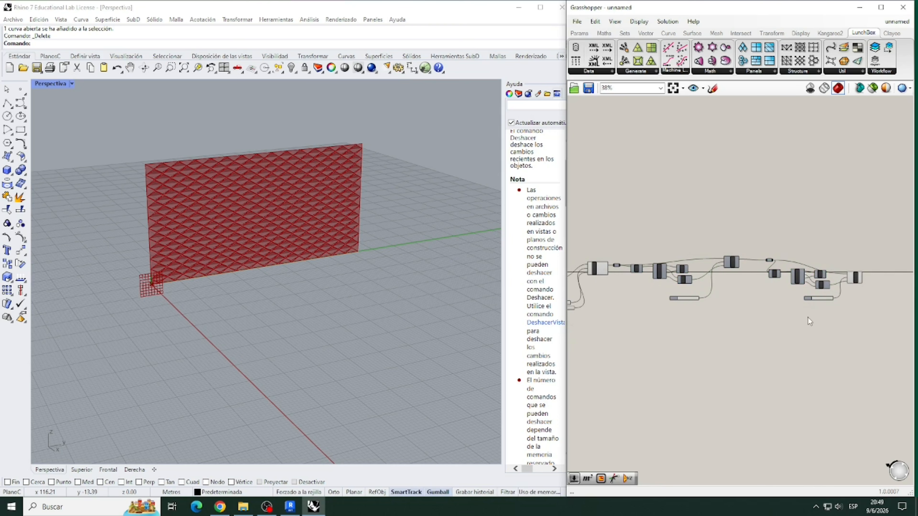
pyautogui.moveTo(815, 301); pyautogui.dragTo(711, 335)
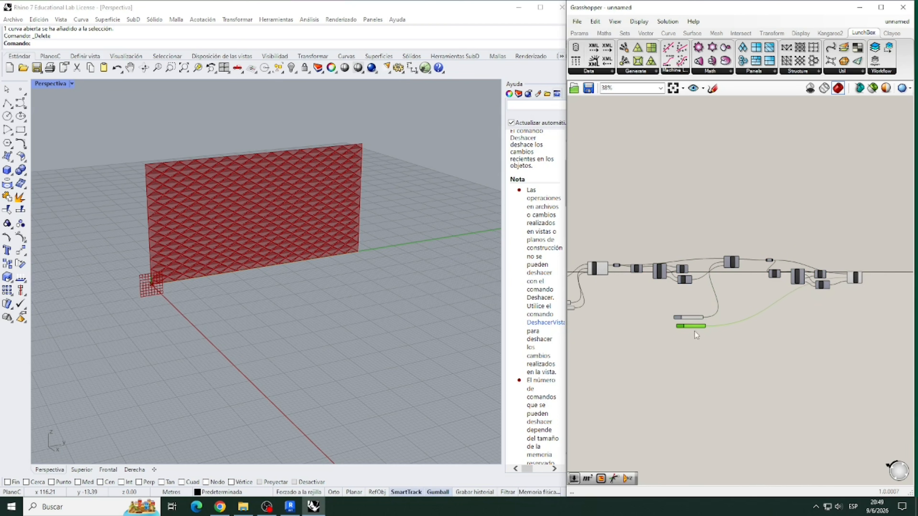
pyautogui.scroll(7, 696, 322)
pyautogui.scroll(-4, 639, 325)
pyautogui.scroll(4, 847, 268)
# - Flatten the copied first Line's L output and connect it to the second Rotate Axis's X input in place of the existing wire
pyautogui.rightClick(816, 260)
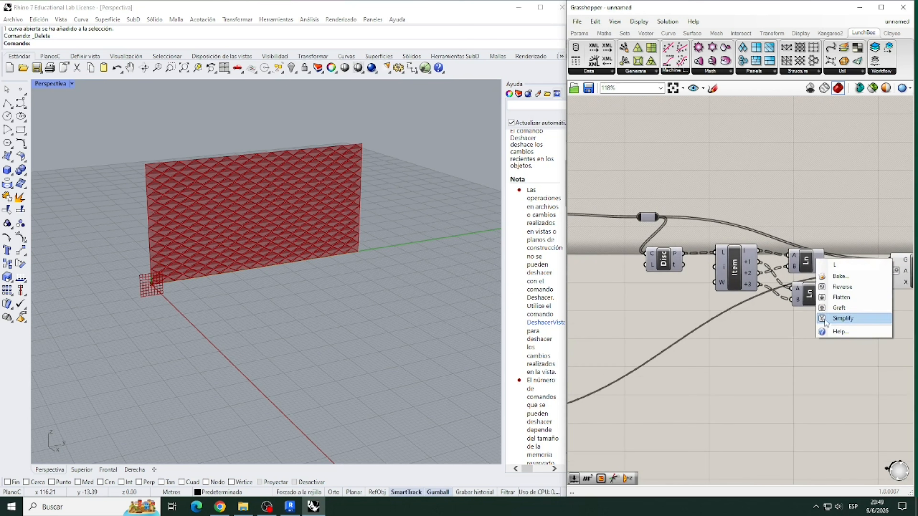
pyautogui.click(835, 295)
pyautogui.moveTo(834, 261); pyautogui.dragTo(888, 286)
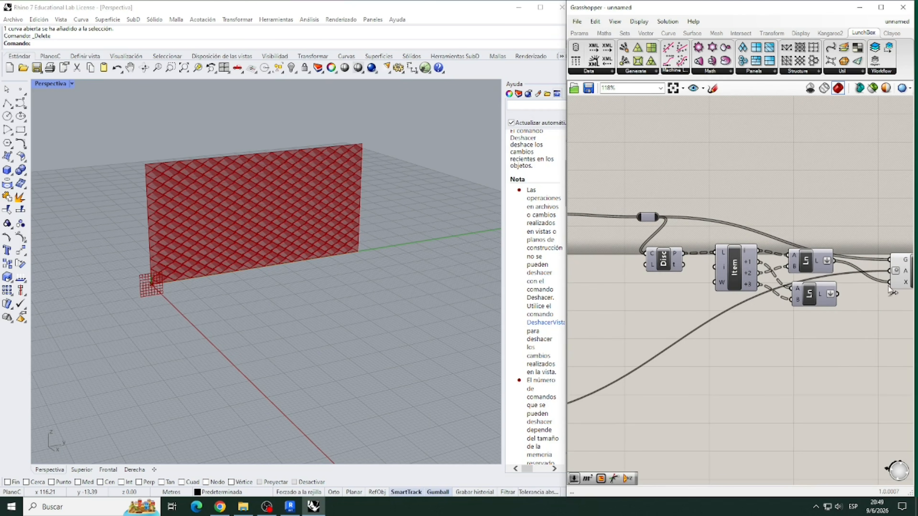
pyautogui.scroll(2, 894, 284)
pyautogui.scroll(-7, 866, 279)
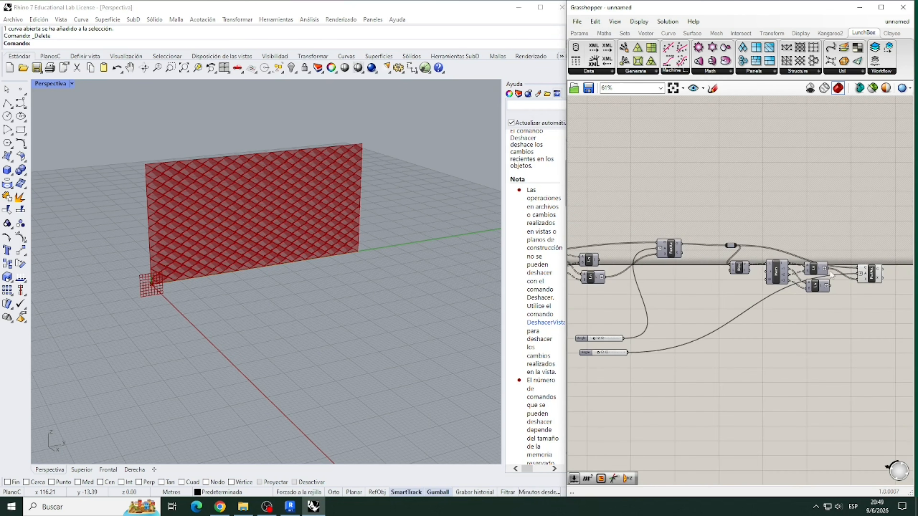
pyautogui.scroll(5, 643, 340)
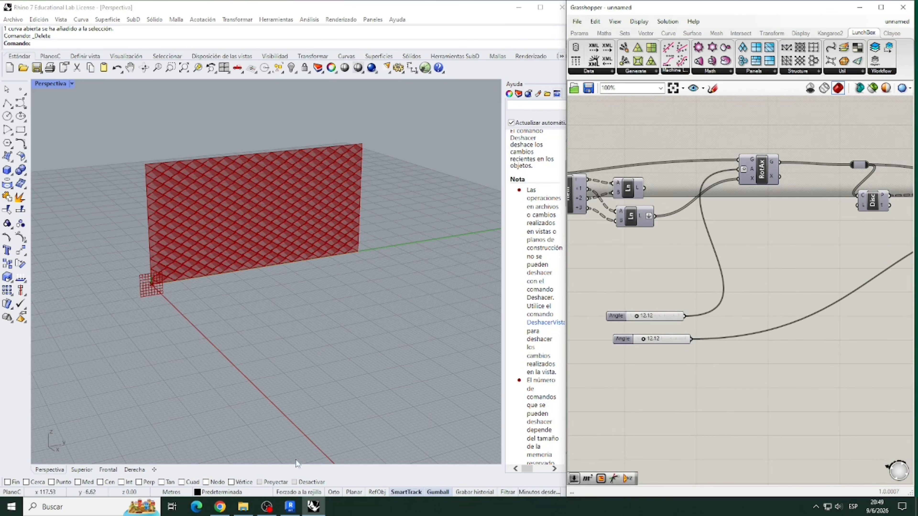
# - Set the first Rotate Axis's Angle slider to 5.41 and the second one's to 9
pyautogui.click(267, 506)
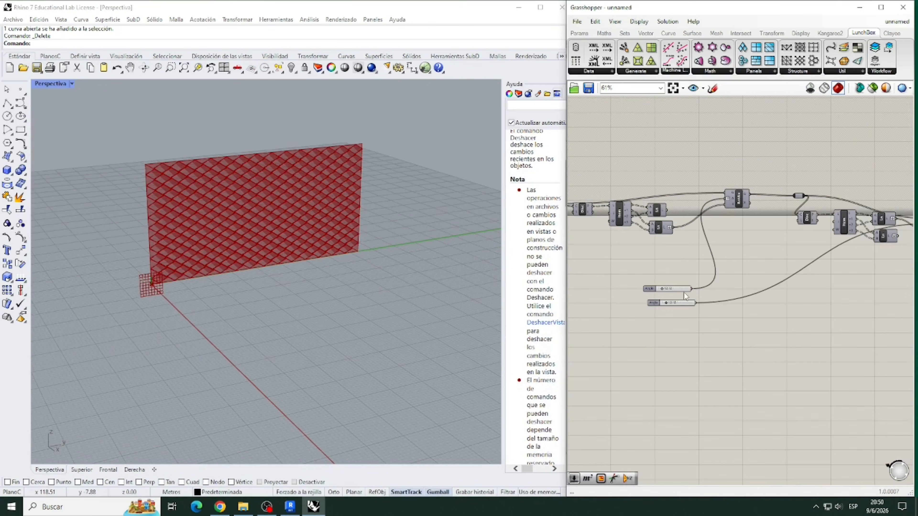
pyautogui.scroll(6, 683, 292)
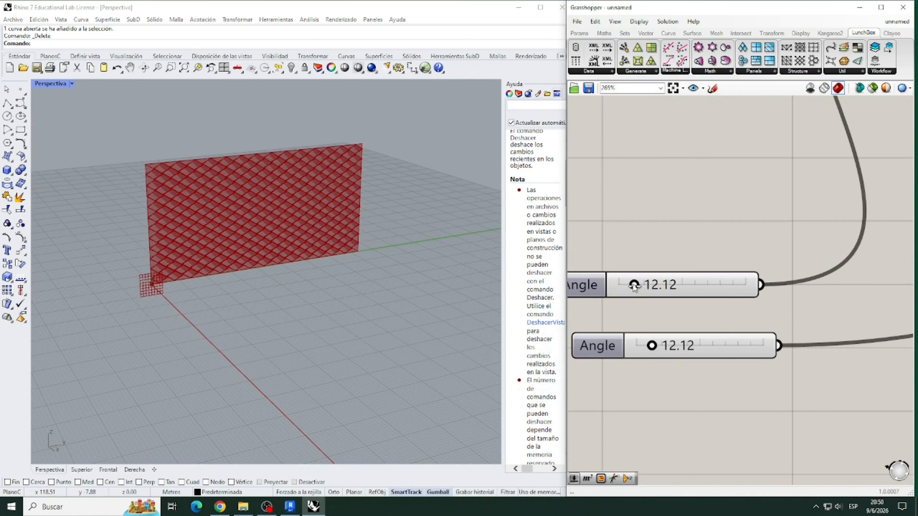
pyautogui.moveTo(635, 286)
pyautogui.mouseDown()
pyautogui.moveTo(643, 286)
pyautogui.moveTo(627, 285)
pyautogui.mouseUp()
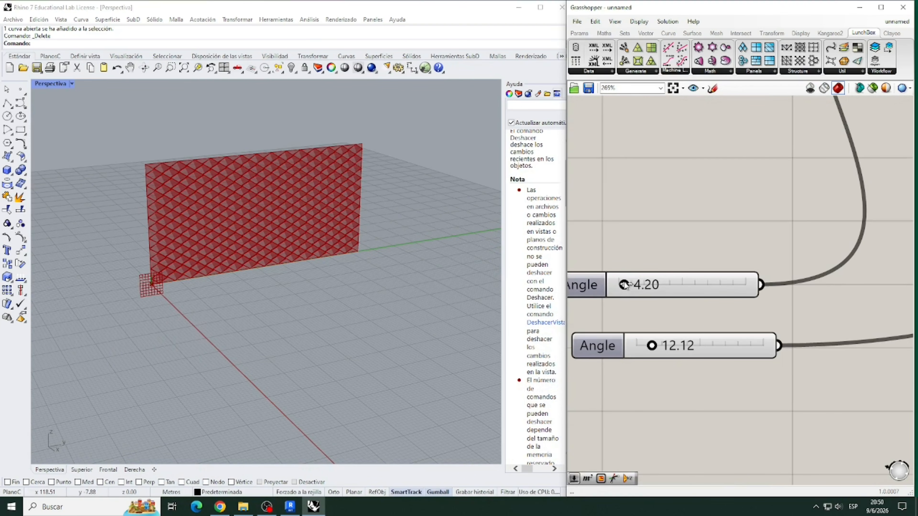
pyautogui.doubleClick(643, 284)
pyautogui.write('5.41')
pyautogui.press('Return')
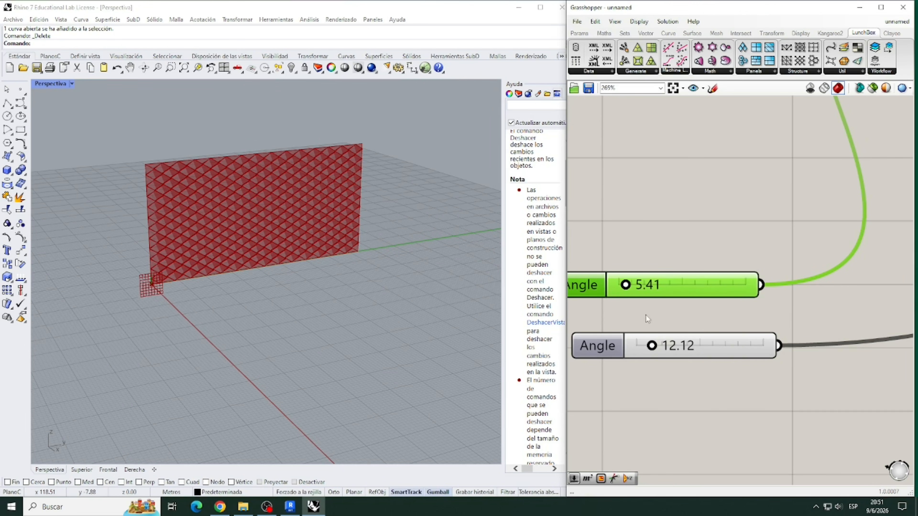
pyautogui.doubleClick(667, 350)
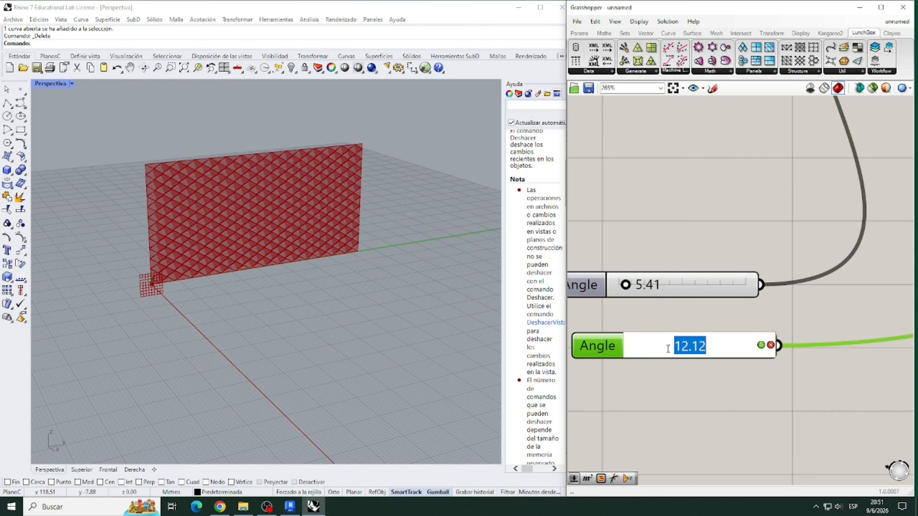
pyautogui.write('9')
pyautogui.press('Return')
pyautogui.click(773, 373)
# - Set the Diamond Panels U Divisions slider to 46 and the V Divisions slider to 31
pyautogui.scroll(-6, 817, 310)
pyautogui.middleClick(818, 310)
pyautogui.click(764, 282)
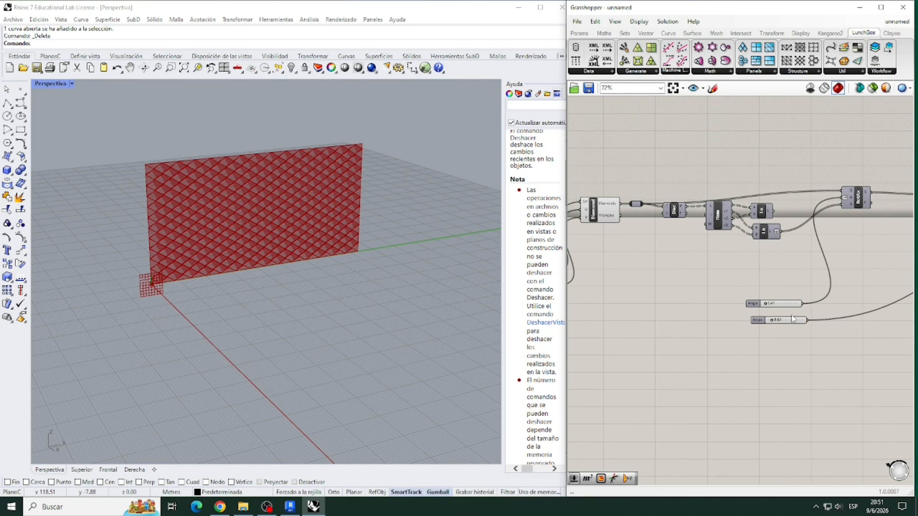
pyautogui.scroll(-3, 821, 308)
pyautogui.scroll(7, 645, 285)
pyautogui.scroll(3, 619, 291)
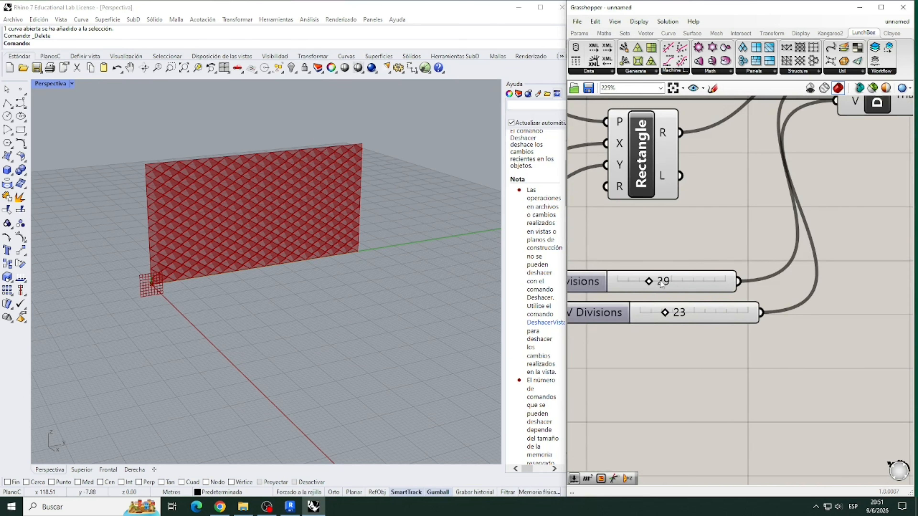
pyautogui.doubleClick(661, 281)
pyautogui.write('46')
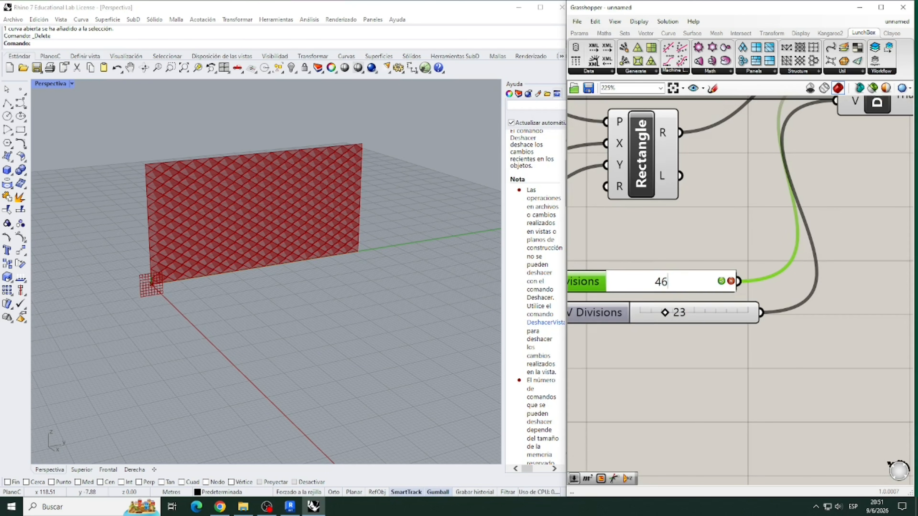
pyautogui.press('Return')
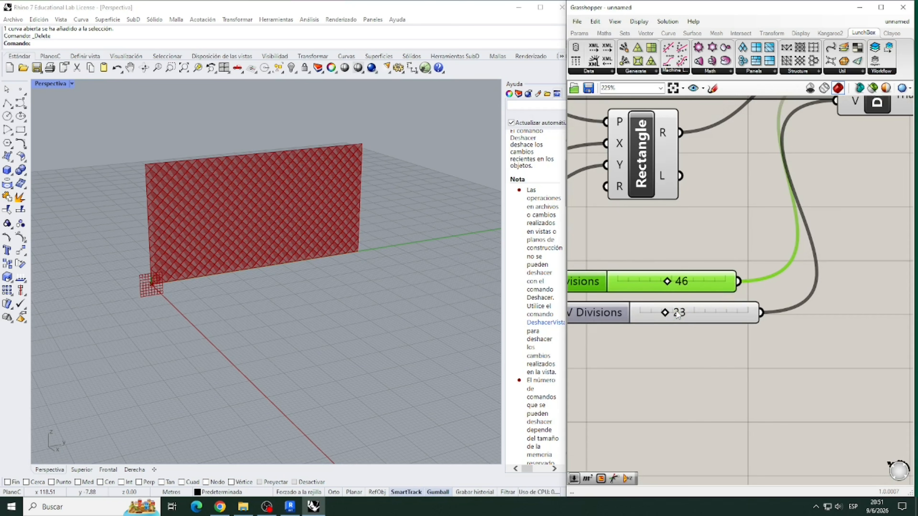
pyautogui.doubleClick(678, 313)
pyautogui.write('31')
pyautogui.press('Return')
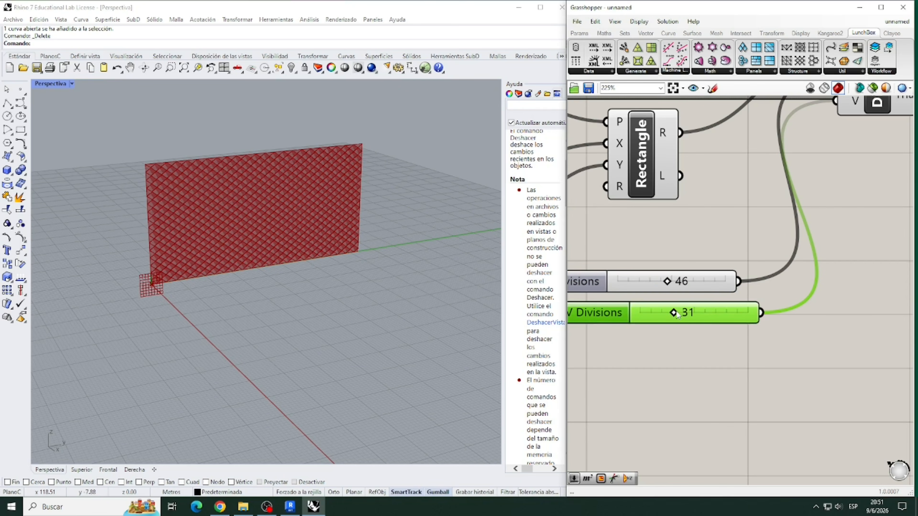
pyautogui.scroll(-6, 584, 264)
pyautogui.middleClick(584, 264)
pyautogui.scroll(-4, 582, 262)
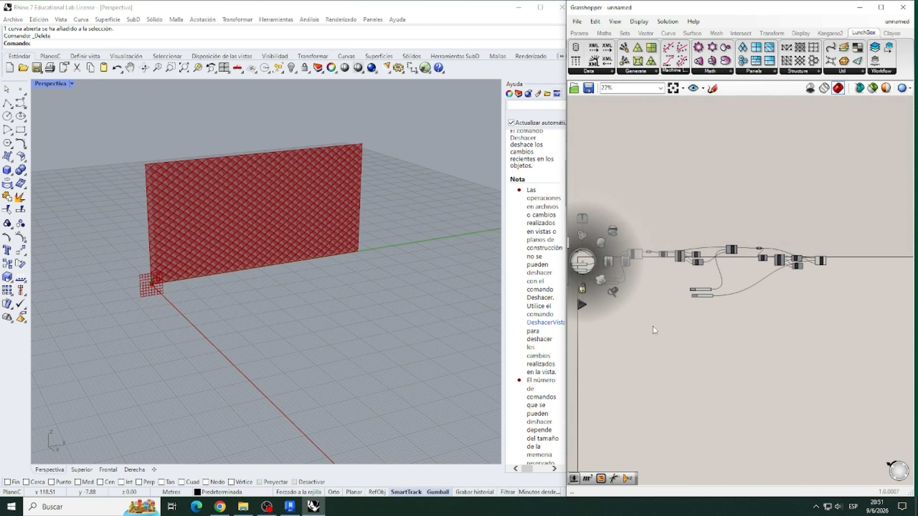
pyautogui.scroll(3, 790, 279)
pyautogui.scroll(2, 213, 234)
pyautogui.scroll(2, 213, 237)
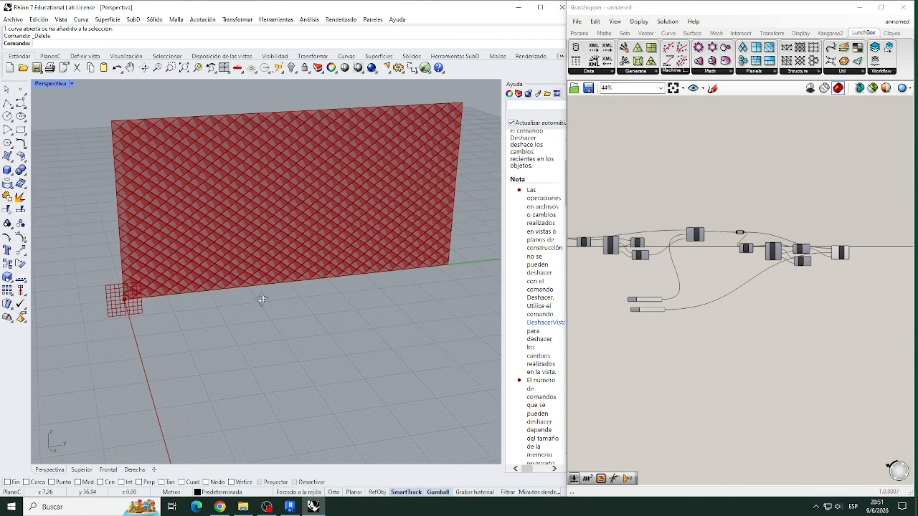
pyautogui.click(20, 103)
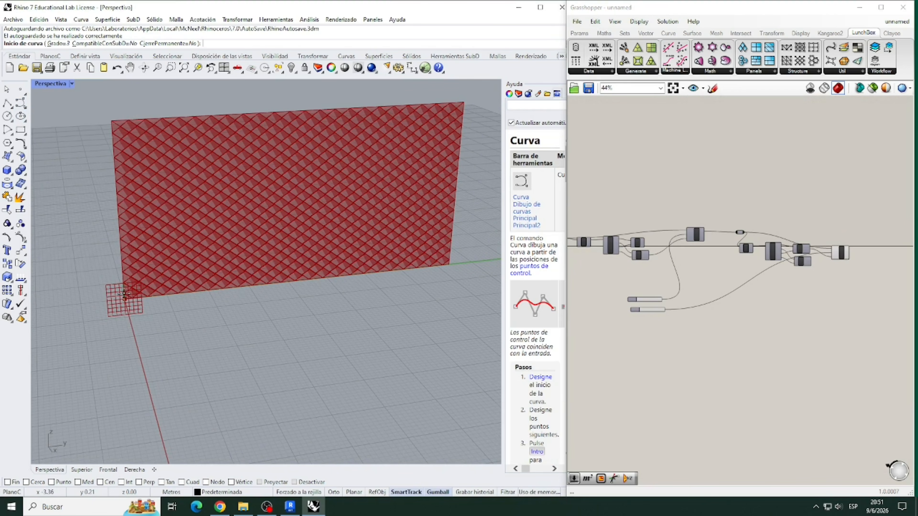
pyautogui.click(50, 90)
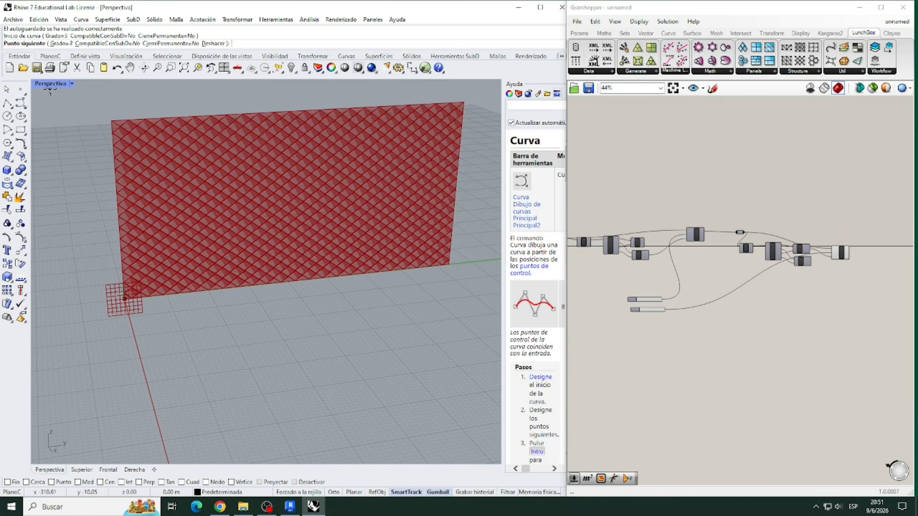
pyautogui.press('Escape')
# - Switch Rhino from the perspective to a maximized Right (Derecha) view and frame the whole facade in it
pyautogui.doubleClick(49, 84)
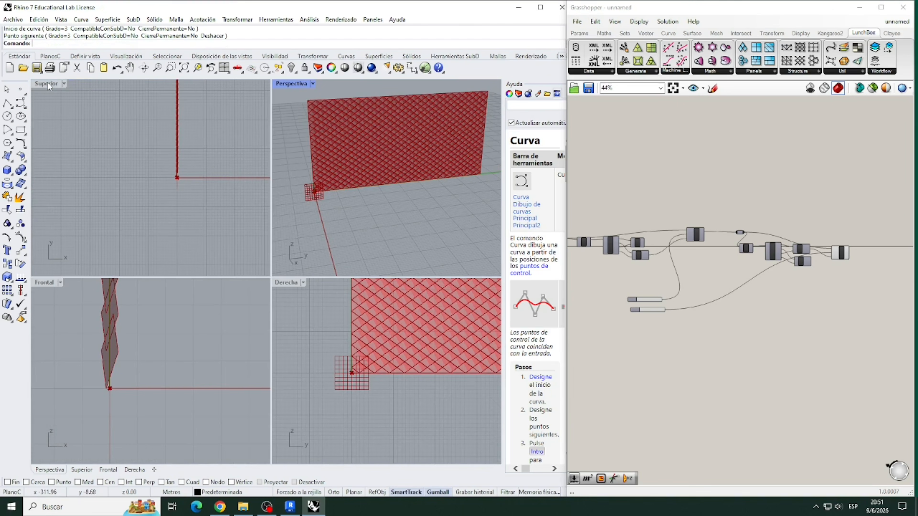
pyautogui.doubleClick(283, 282)
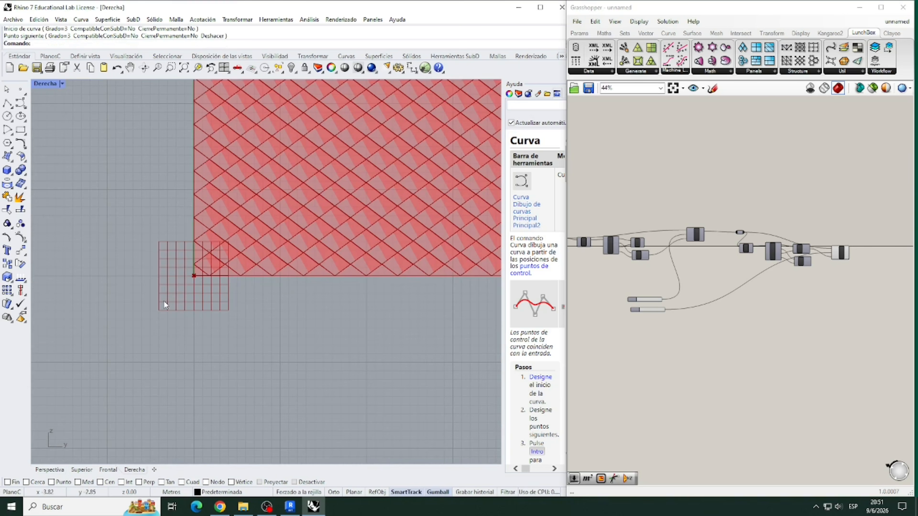
pyautogui.scroll(-5, 166, 306)
pyautogui.scroll(2, 444, 270)
pyautogui.scroll(-2, 303, 229)
pyautogui.scroll(1, 154, 195)
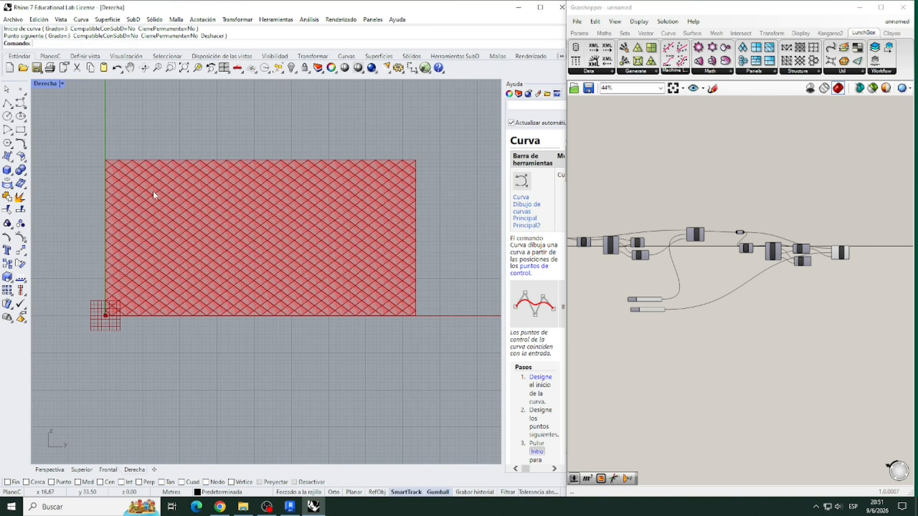
# - Draw a wavy control-point curve with nine points across the facade, from its corner at the origin to the opposite vertical edge
pyautogui.click(21, 103)
pyautogui.click(105, 315)
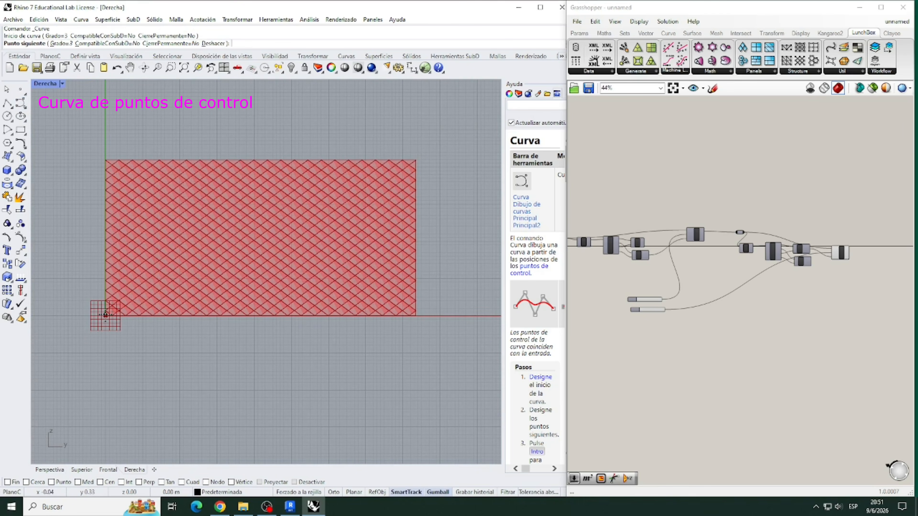
pyautogui.click(140, 245)
pyautogui.click(173, 216)
pyautogui.click(222, 248)
pyautogui.click(248, 274)
pyautogui.click(295, 194)
pyautogui.click(340, 193)
pyautogui.click(360, 211)
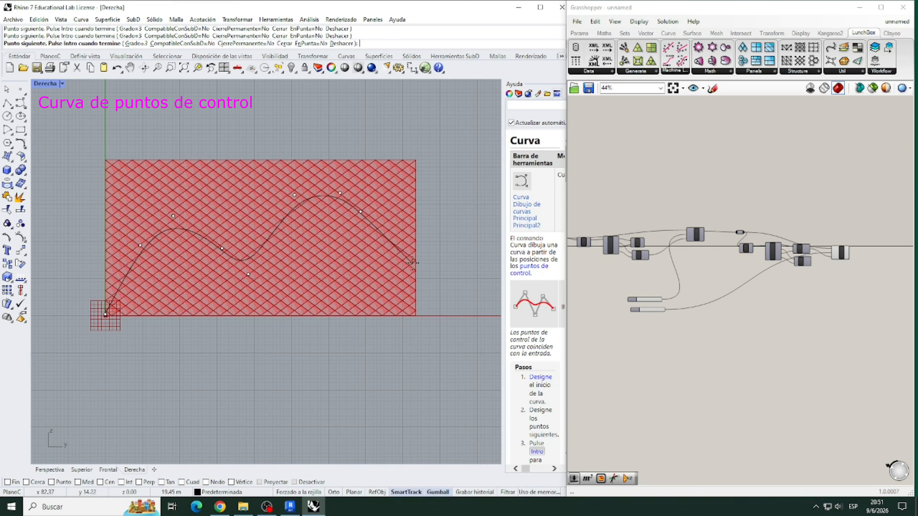
pyautogui.click(413, 259)
pyautogui.press('Return')
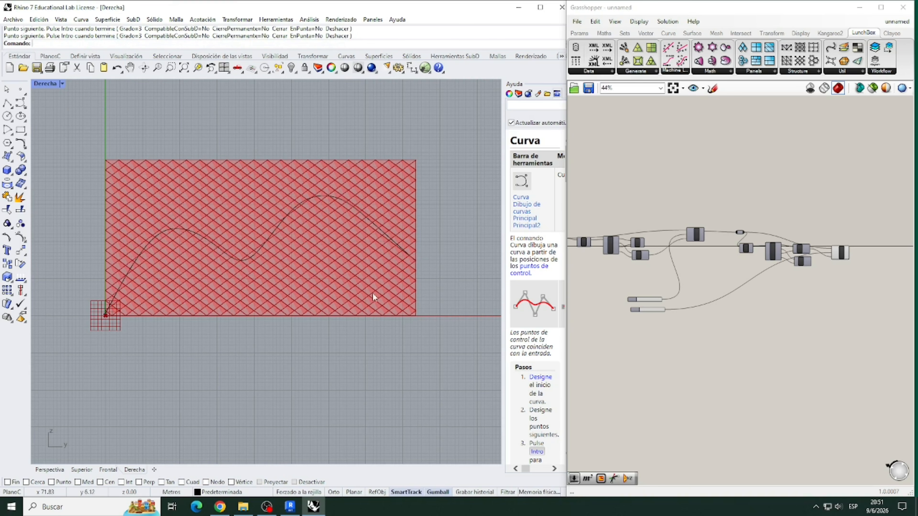
# - Add a Curve Closest Point component on the empty canvas below the Angle sliders
pyautogui.scroll(2, 690, 339)
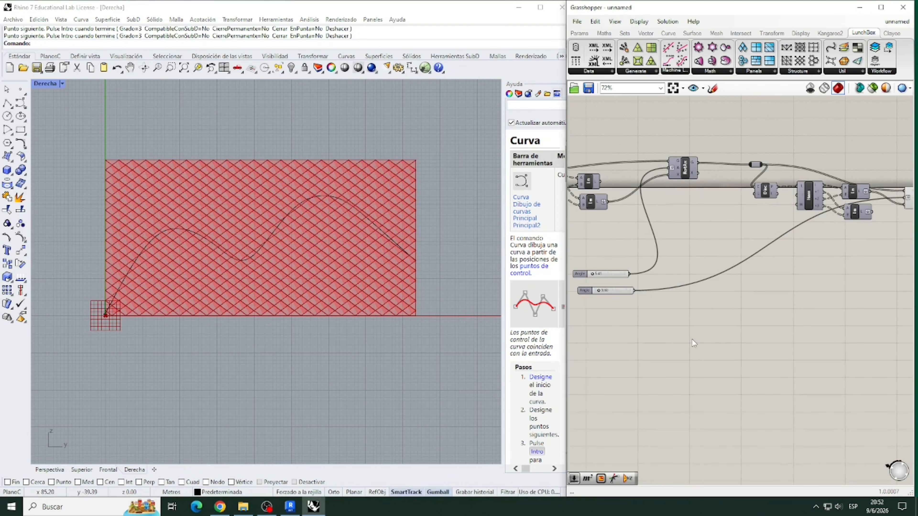
pyautogui.doubleClick(692, 339)
pyautogui.write('CURV')
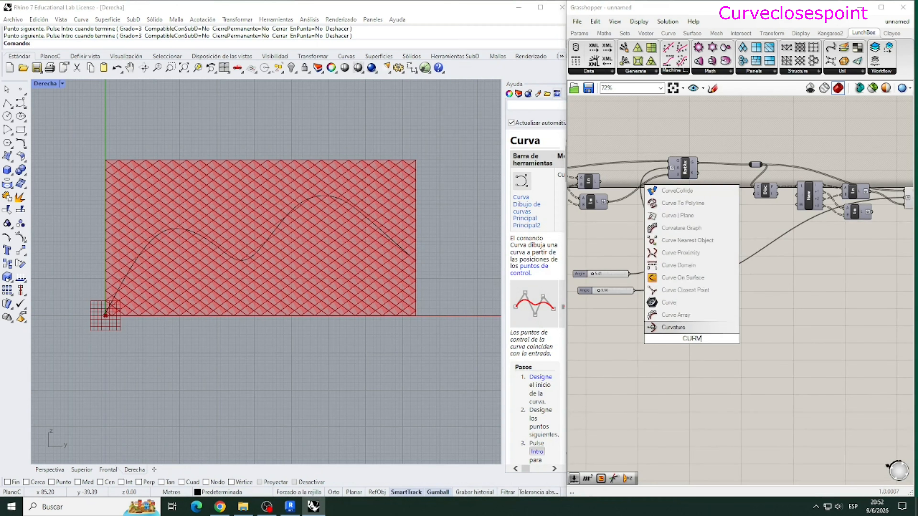
pyautogui.write('ECLOSES')
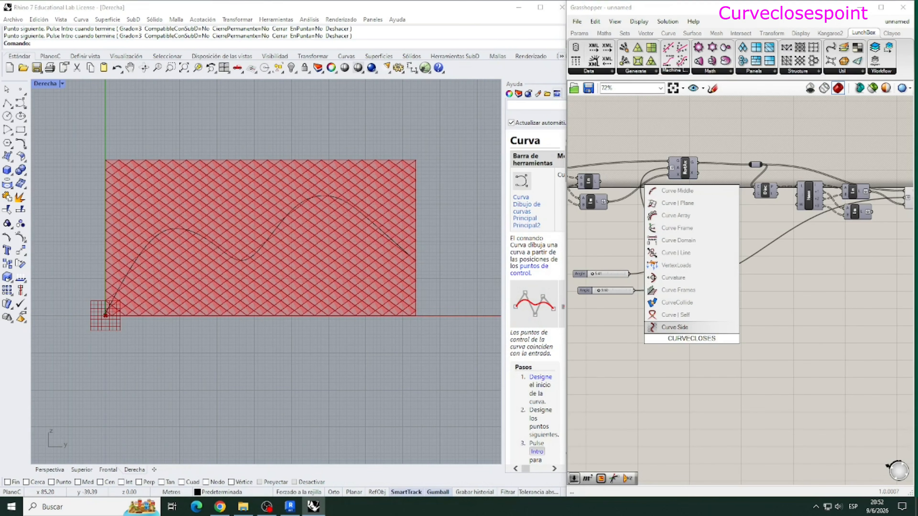
pyautogui.write('POIN')
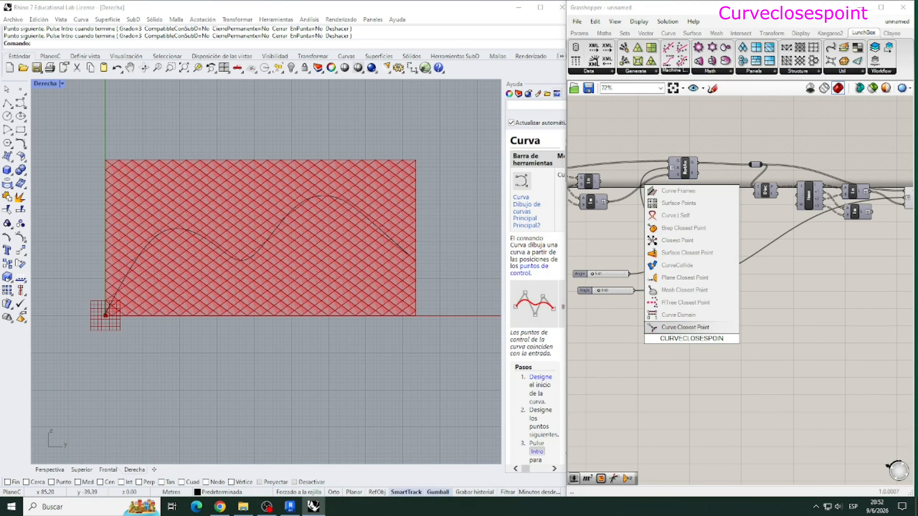
pyautogui.press('Return')
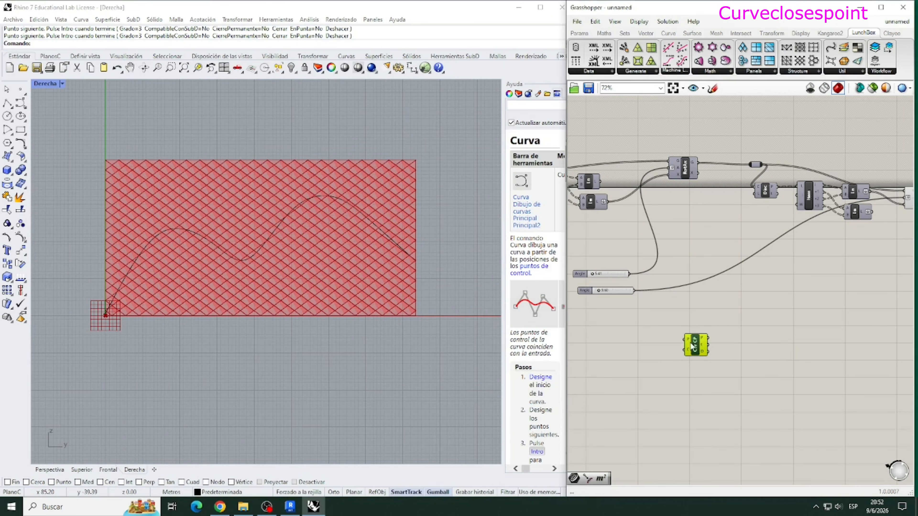
# - Add a Curve parameter, connect it to Curve Closest Point's C input, and reference the wavy curve drawn over the facade
pyautogui.doubleClick(633, 350)
pyautogui.write('curve')
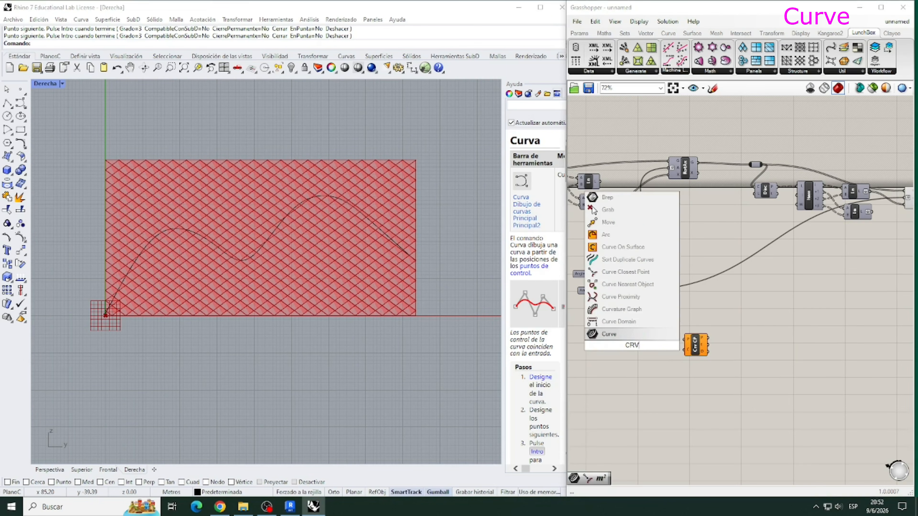
pyautogui.press('Return')
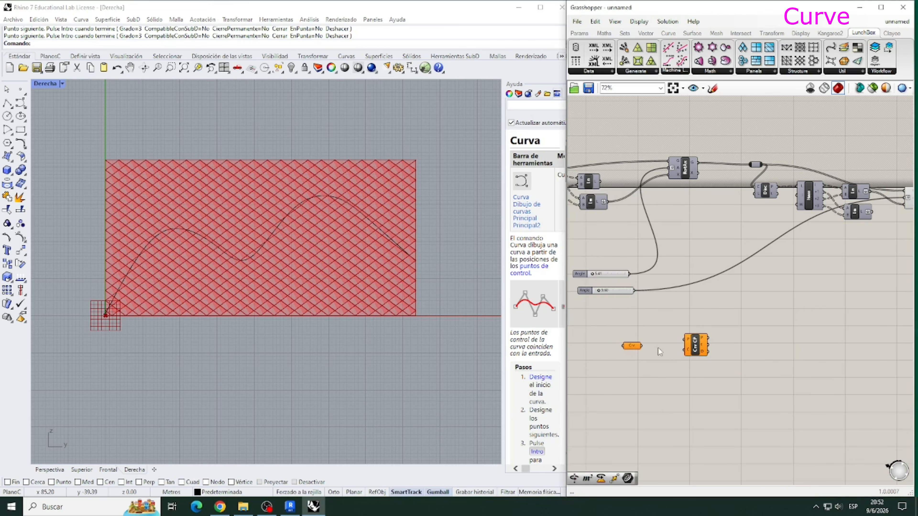
pyautogui.moveTo(683, 352); pyautogui.dragTo(684, 350)
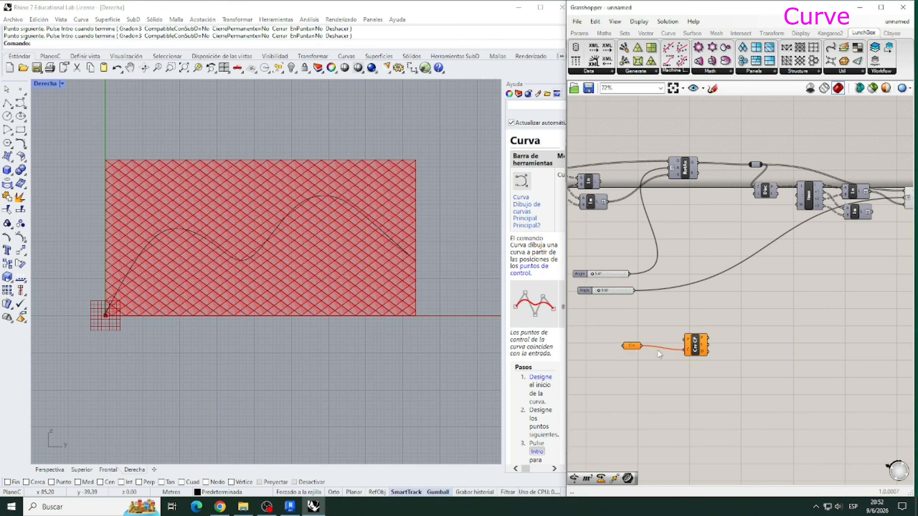
pyautogui.rightClick(634, 350)
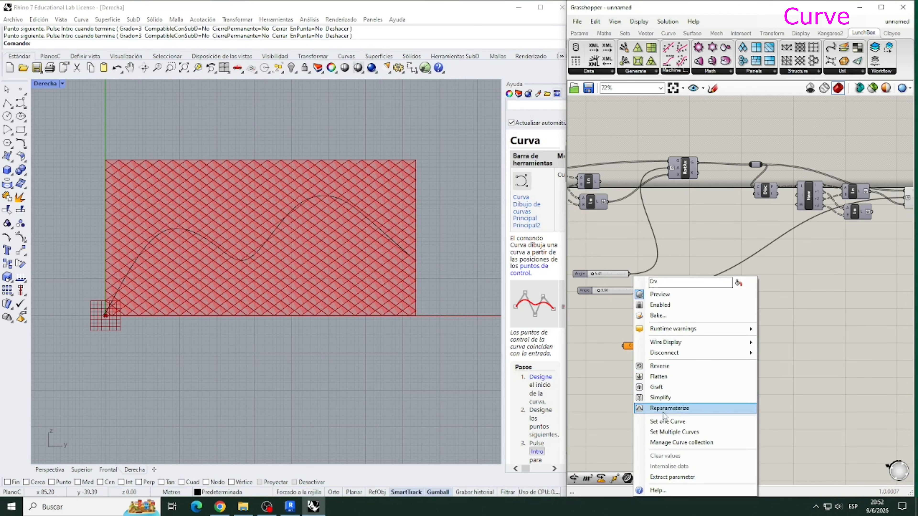
pyautogui.click(617, 419)
pyautogui.click(289, 213)
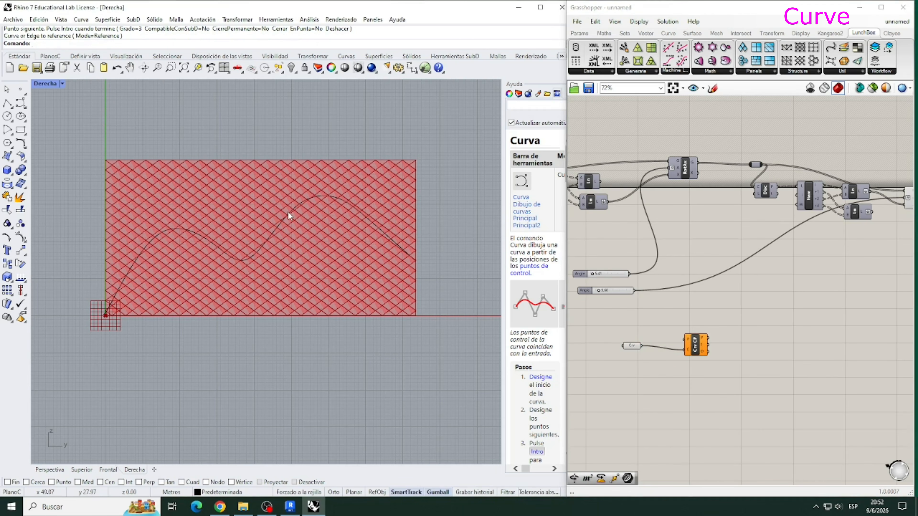
pyautogui.rightClick(289, 212)
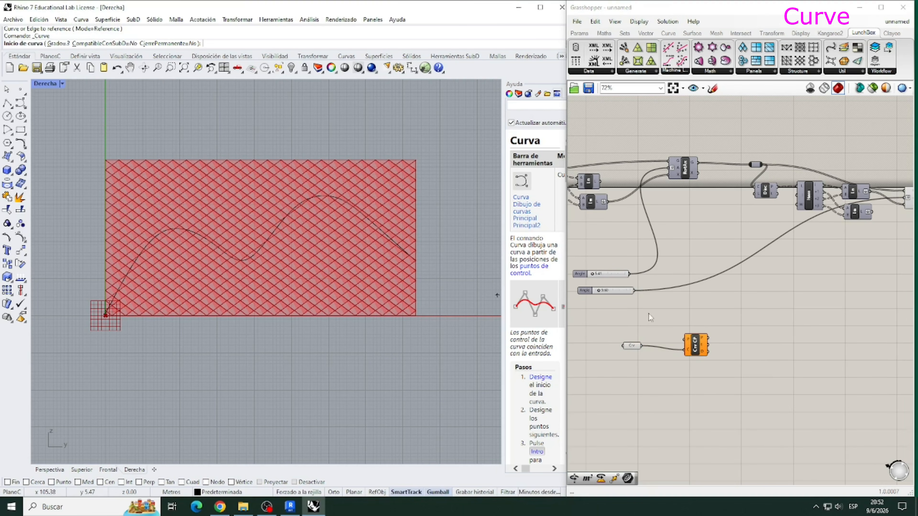
# - Add an Area component fed by the first Rotate Axis output and connect its C output to Curve Closest Point's P input
pyautogui.doubleClick(704, 250)
pyautogui.write('AREA')
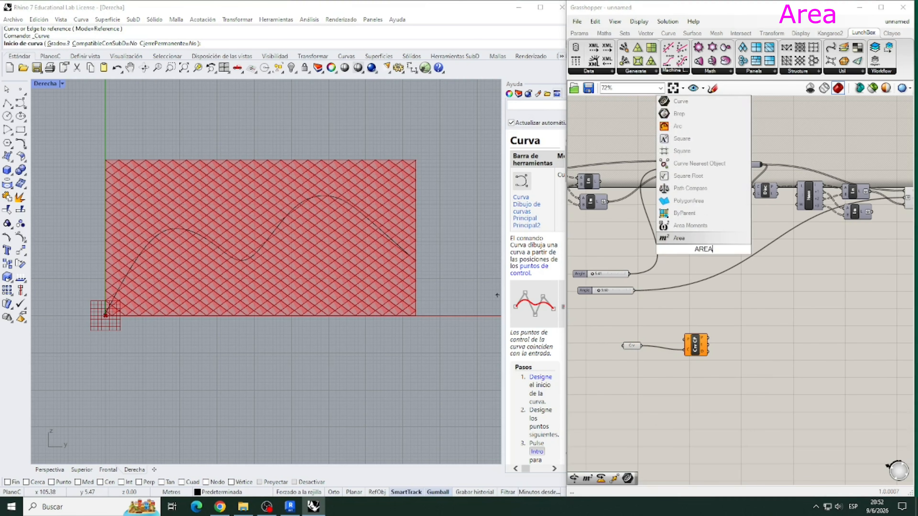
pyautogui.press('Return')
pyautogui.moveTo(701, 171); pyautogui.dragTo(650, 334)
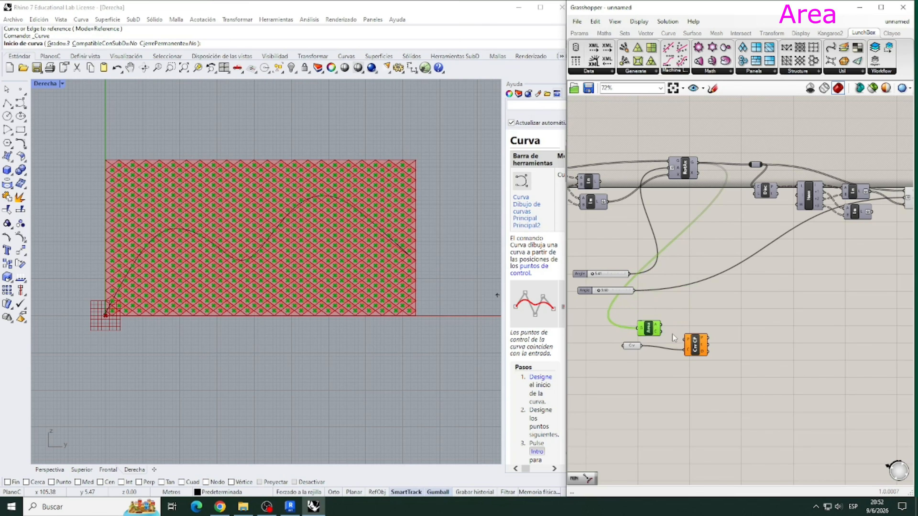
pyautogui.moveTo(671, 340)
pyautogui.mouseDown()
pyautogui.moveTo(681, 344)
pyautogui.moveTo(653, 329)
pyautogui.moveTo(680, 327)
pyautogui.mouseUp()
pyautogui.click(742, 347)
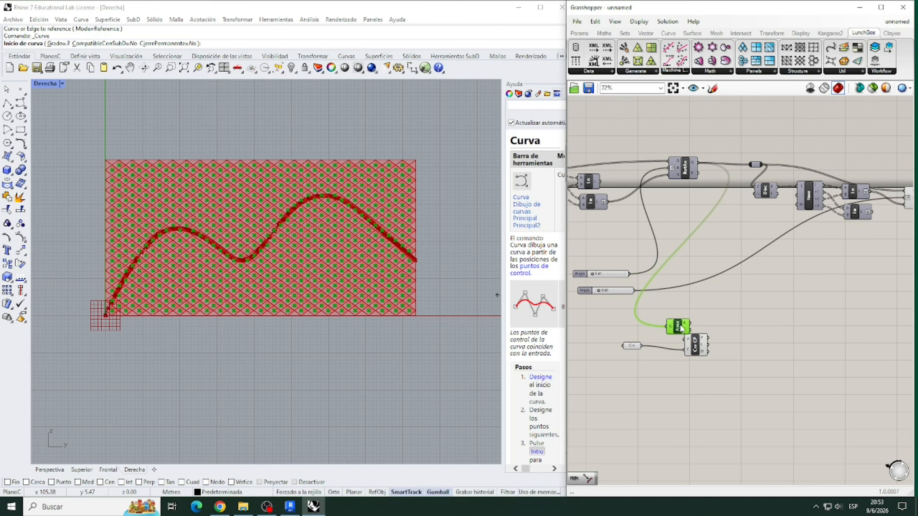
# - Turn off the Area component's preview and space the Curve Closest Point and Curve components away from it
pyautogui.rightClick(680, 326)
pyautogui.click(705, 346)
pyautogui.moveTo(699, 351); pyautogui.dragTo(731, 355)
pyautogui.moveTo(634, 346); pyautogui.dragTo(669, 354)
pyautogui.click(702, 376)
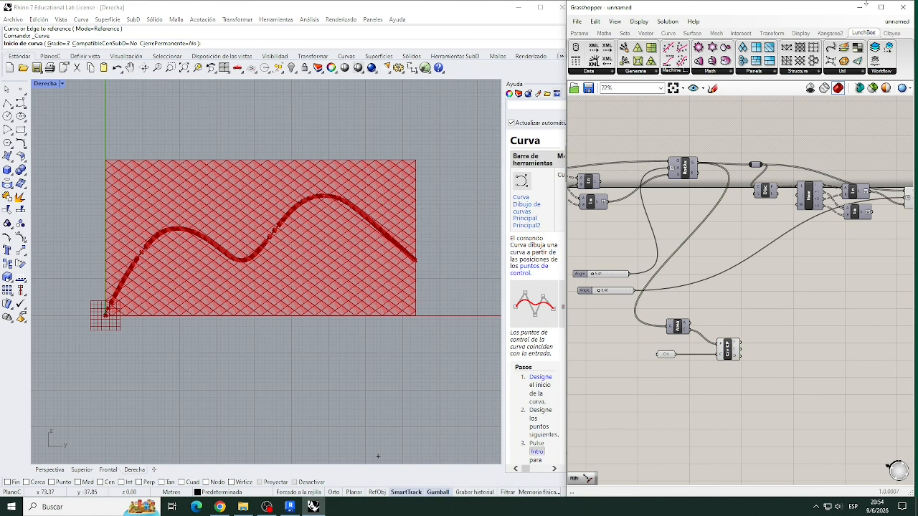
# - Add a Minimum component and connect Curve Closest Point's D output to its A input
pyautogui.scroll(-2, 846, 156)
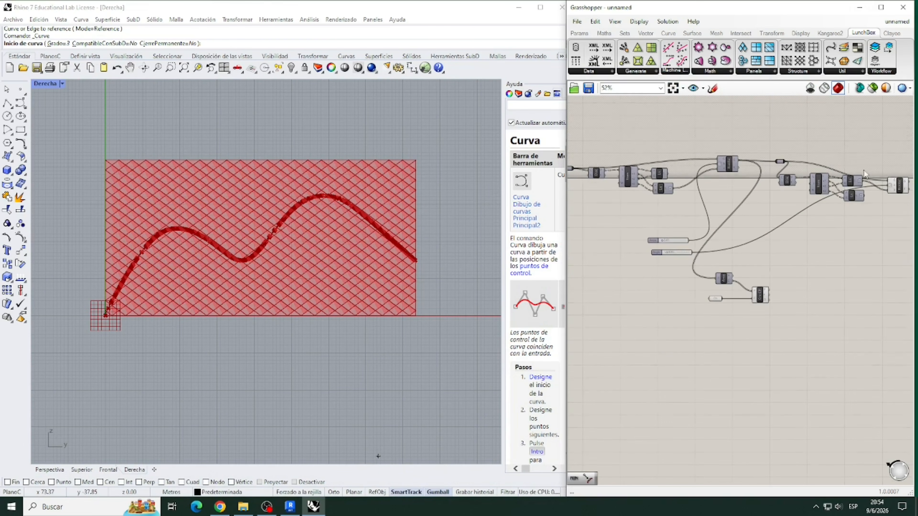
pyautogui.scroll(2, 861, 248)
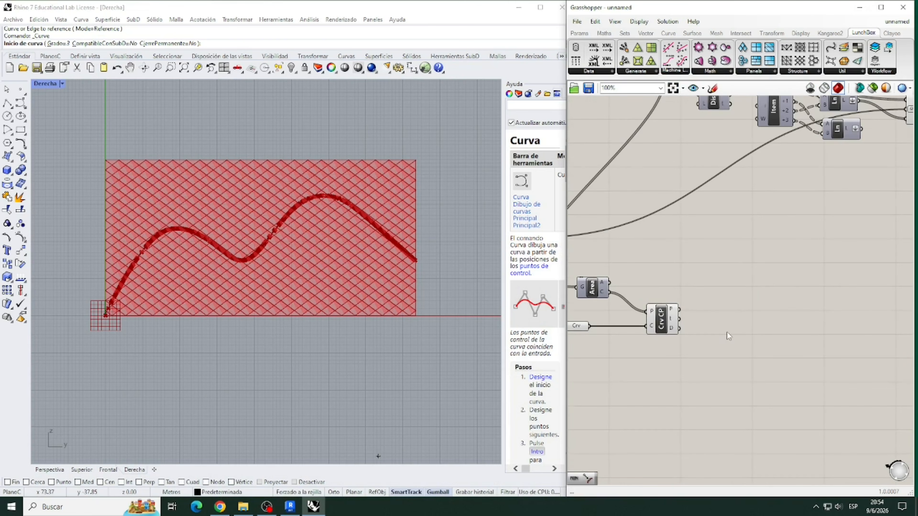
pyautogui.scroll(2, 730, 325)
pyautogui.doubleClick(736, 317)
pyautogui.write('minimu')
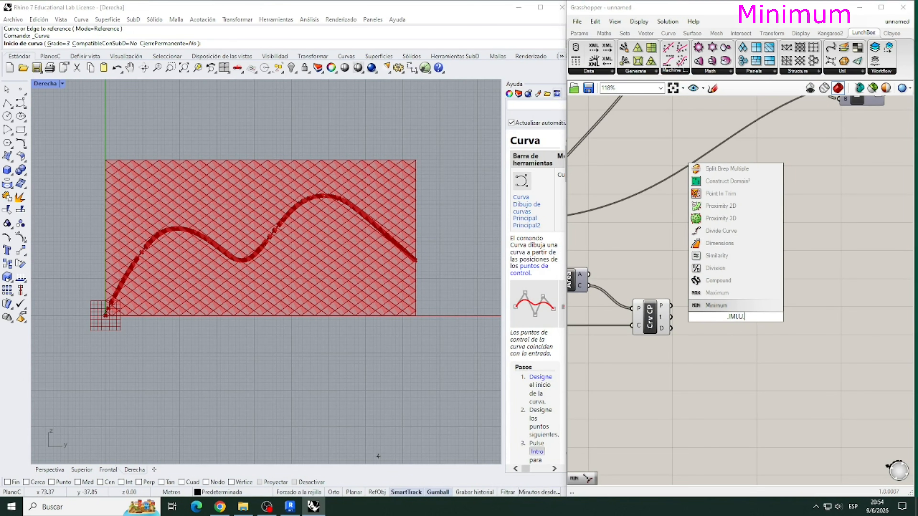
pyautogui.press('Return')
pyautogui.moveTo(739, 317); pyautogui.dragTo(738, 313)
pyautogui.moveTo(670, 328); pyautogui.dragTo(744, 338)
pyautogui.click(714, 371)
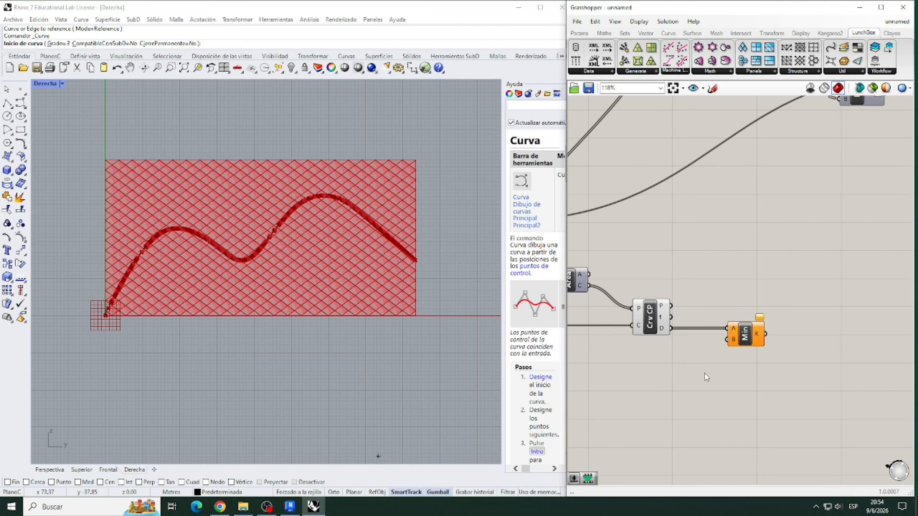
# - Add a number slider set to 5.123 and connect it to the Minimum component's B input
pyautogui.doubleClick(651, 378)
pyautogui.write('5.123')
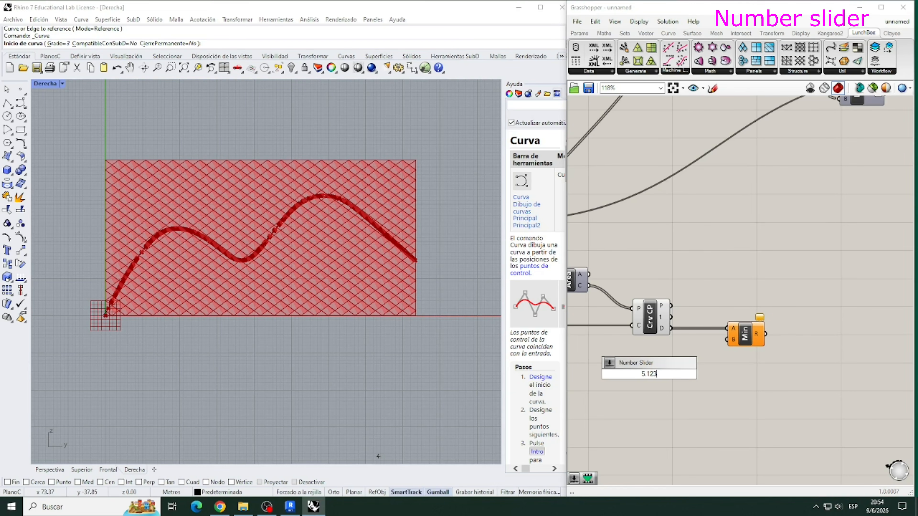
pyautogui.press('Return')
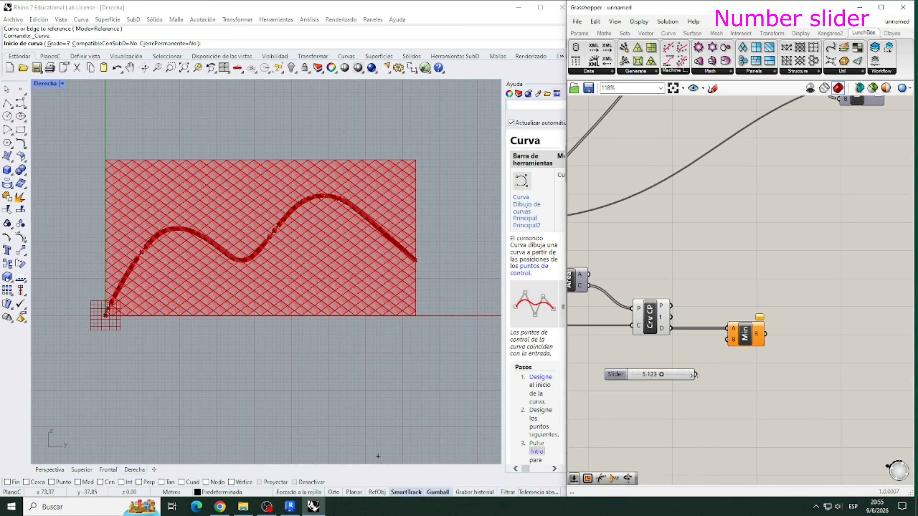
pyautogui.moveTo(696, 376); pyautogui.dragTo(726, 339)
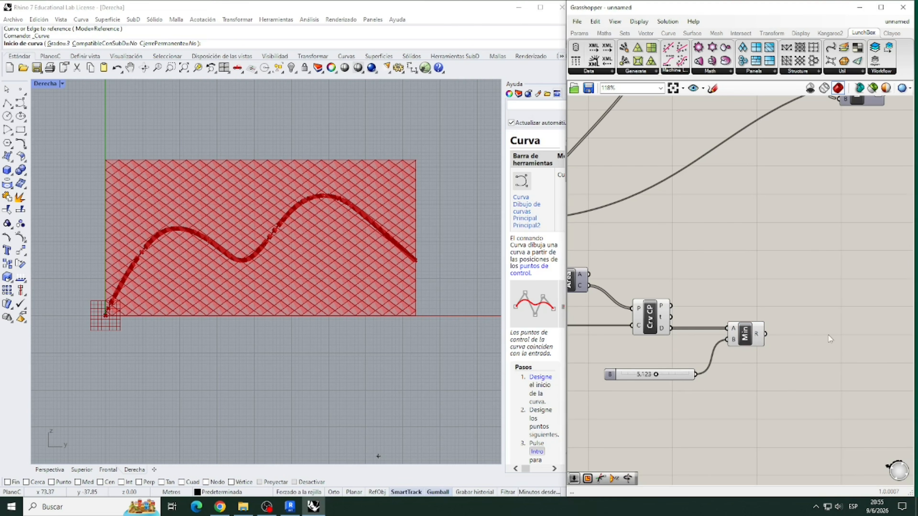
# - Add a Remap Numbers component and connect the Minimum result to its V input
pyautogui.moveTo(822, 340); pyautogui.dragTo(772, 359, button='right')
pyautogui.doubleClick(764, 342)
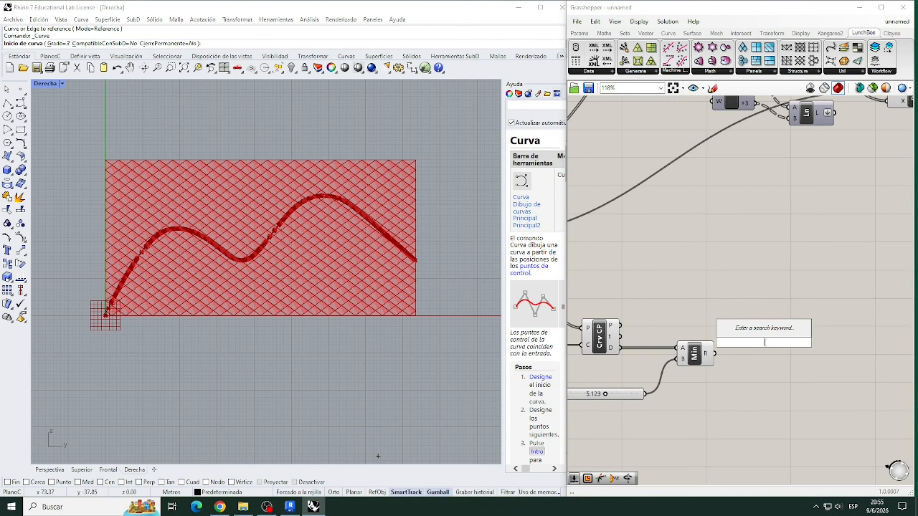
pyautogui.write('remap')
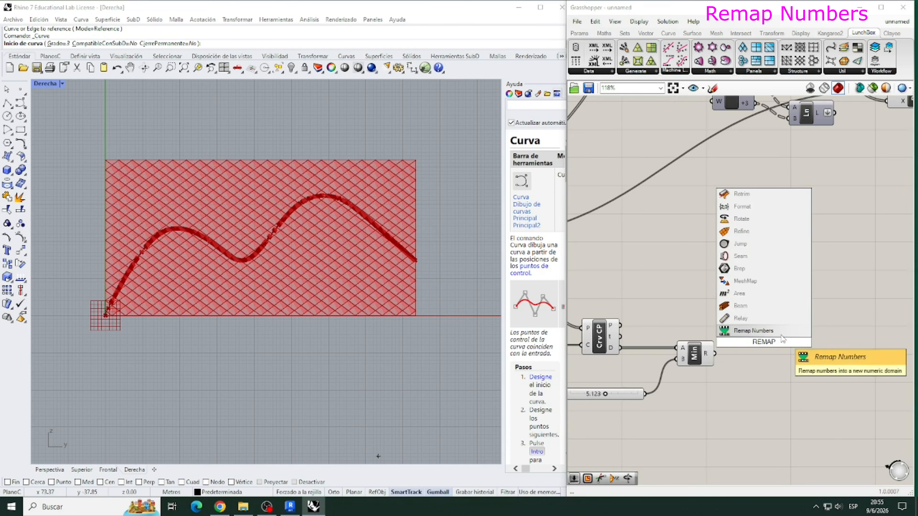
pyautogui.press('Return')
pyautogui.moveTo(715, 353); pyautogui.dragTo(791, 347)
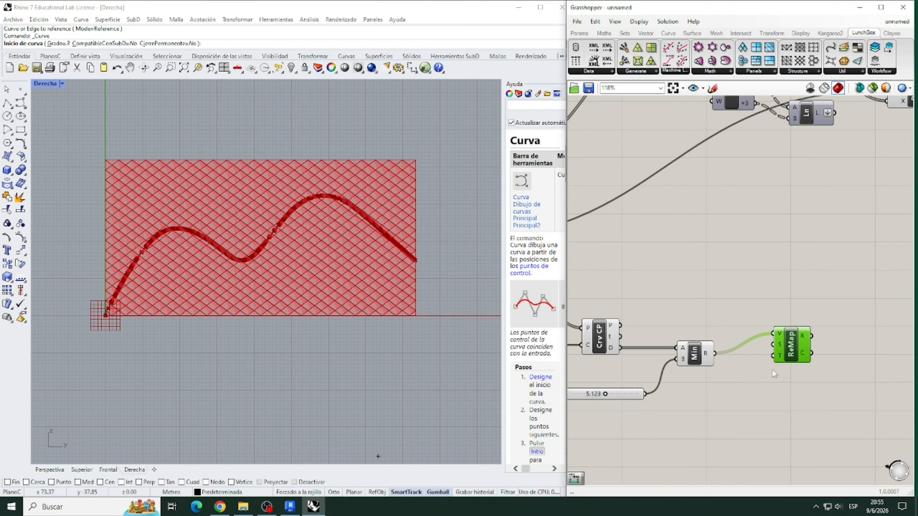
# - Add a Bounds component fed by the Minimum result and connect its I output to Remap Numbers' S input
pyautogui.doubleClick(730, 390)
pyautogui.write('bnd')
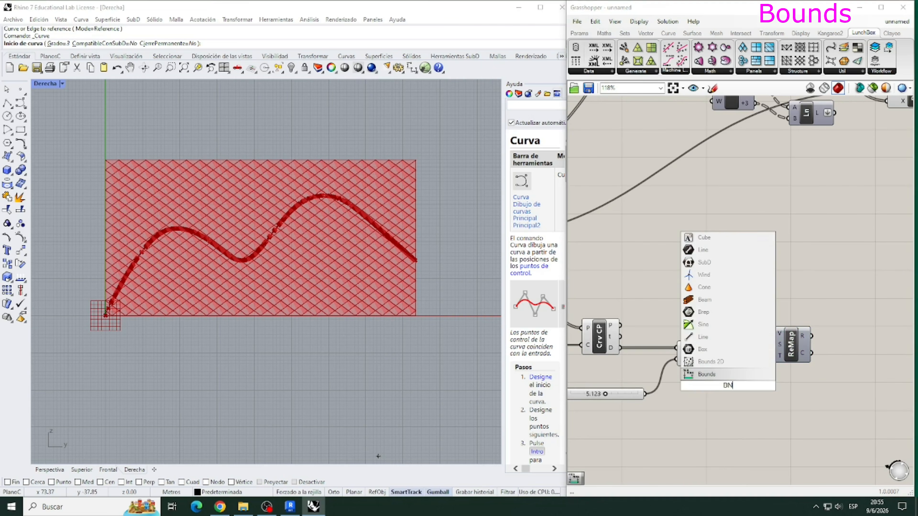
pyautogui.press('Return')
pyautogui.moveTo(746, 385); pyautogui.dragTo(771, 357)
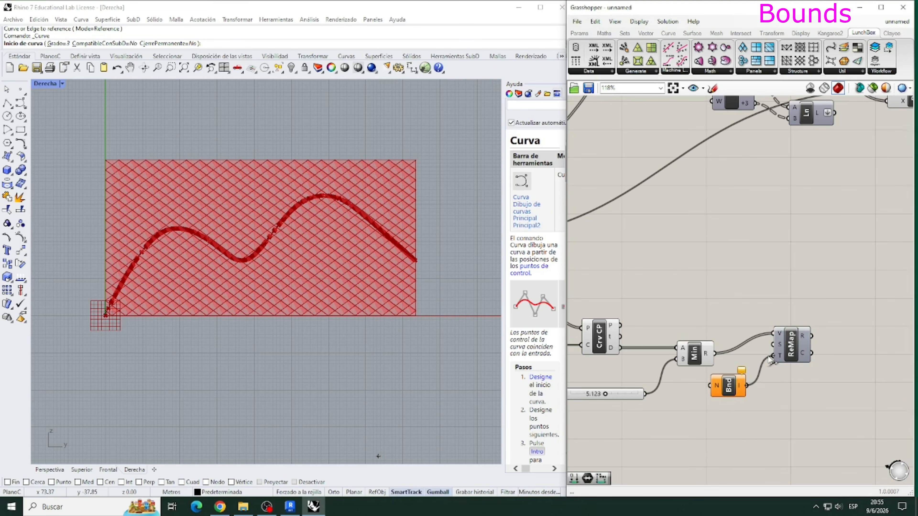
pyautogui.moveTo(768, 357); pyautogui.dragTo(772, 345)
pyautogui.moveTo(781, 353); pyautogui.dragTo(800, 356)
pyautogui.moveTo(731, 386); pyautogui.dragTo(746, 386)
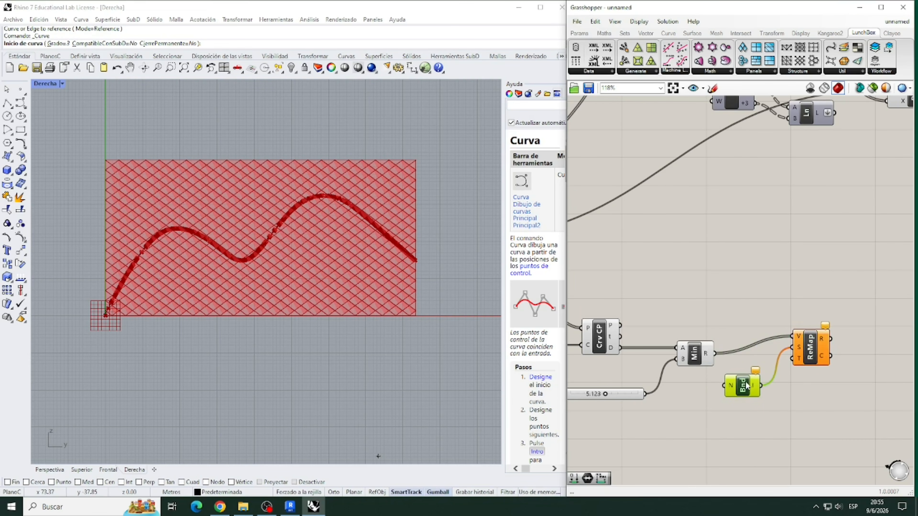
pyautogui.moveTo(714, 353); pyautogui.dragTo(724, 385)
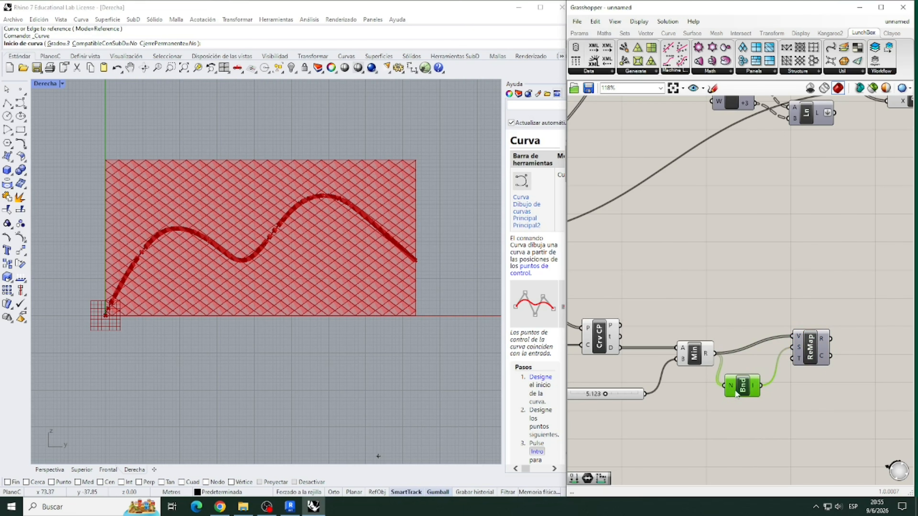
pyautogui.scroll(-2, 744, 306)
pyautogui.scroll(1, 744, 306)
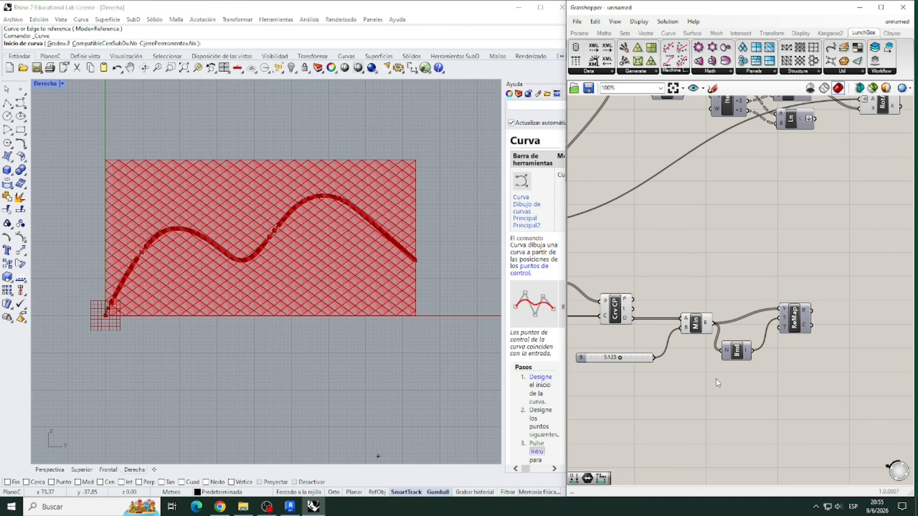
# - Add a Construct Domain component and connect its I output to Remap Numbers' T input
pyautogui.doubleClick(728, 391)
pyautogui.write('DOMAI')
pyautogui.write('N')
pyautogui.press('BackSpace')
pyautogui.press('BackSpace')
pyautogui.press('BackSpace')
pyautogui.press('BackSpace')
pyautogui.press('BackSpace')
pyautogui.press('BackSpace')
pyautogui.write('CONSTRUCDOMAI')
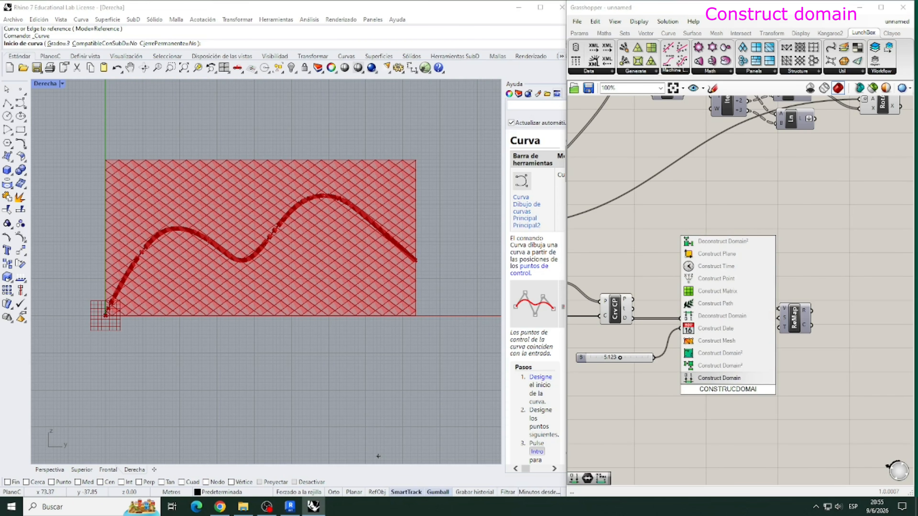
pyautogui.click(732, 379)
pyautogui.moveTo(727, 389); pyautogui.dragTo(815, 331)
pyautogui.click(710, 412)
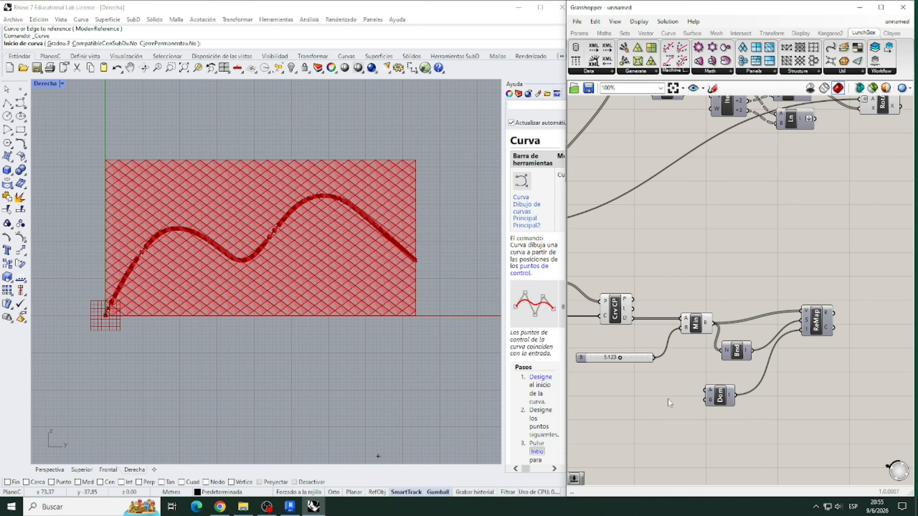
# - Add two number sliders set to 0.00 and connect them to Construct Domain's A and B inputs
pyautogui.doubleClick(654, 390)
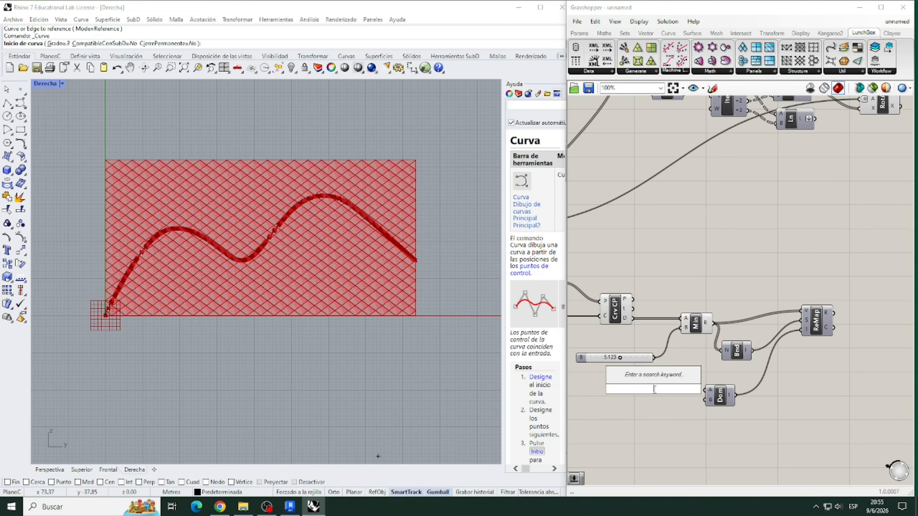
pyautogui.write('00')
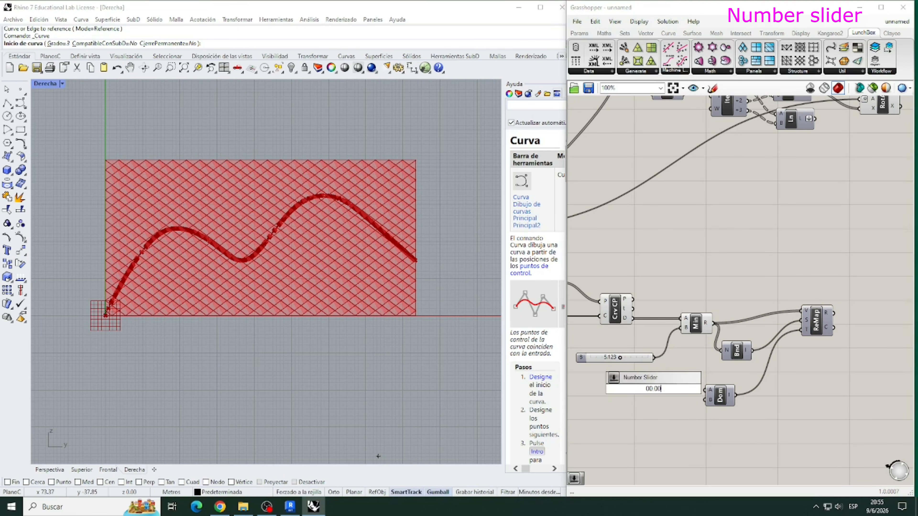
pyautogui.press('Return')
pyautogui.hotkey('ctrl', 'c')
pyautogui.hotkey('ctrl', 'v')
pyautogui.moveTo(654, 392); pyautogui.dragTo(646, 408)
pyautogui.moveTo(693, 389); pyautogui.dragTo(636, 410)
pyautogui.click(641, 420)
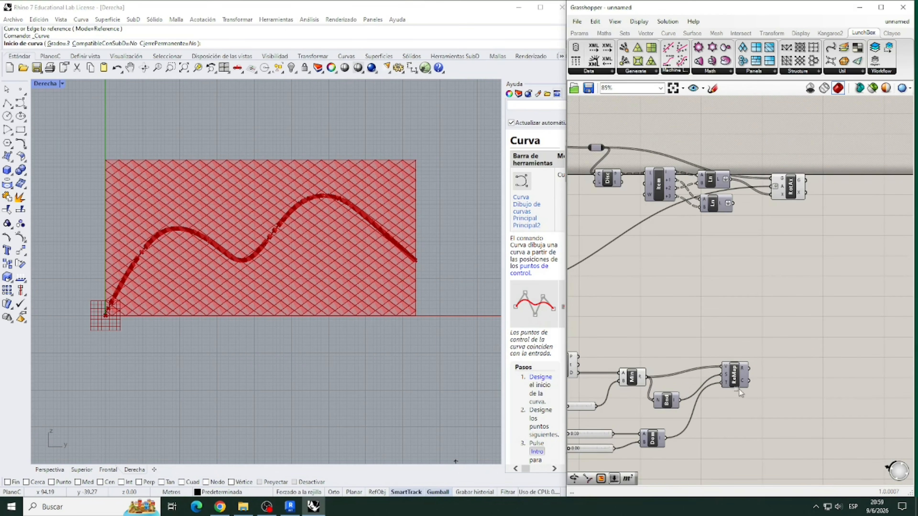
pyautogui.click(742, 383)
# - Add two Param Viewers, feeding one from the panel relay and the other from Remap Numbers' R output
pyautogui.scroll(-2, 801, 345)
pyautogui.doubleClick(760, 300)
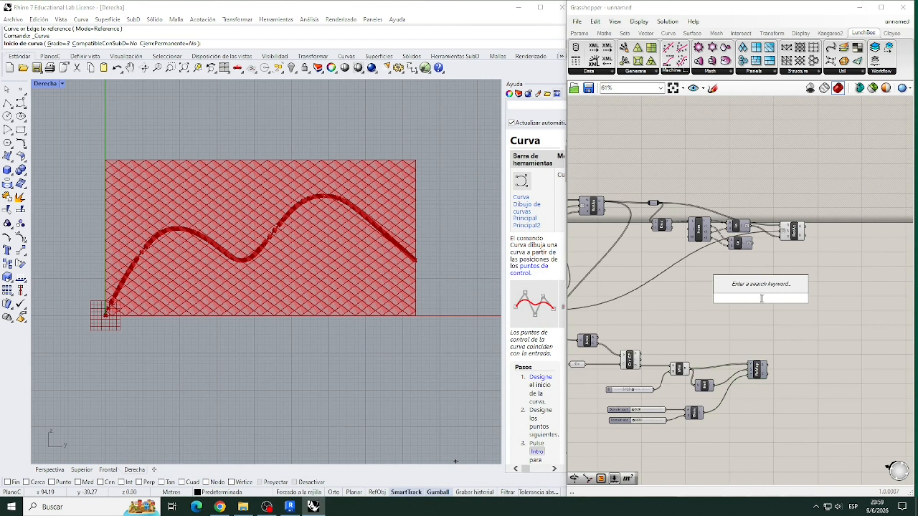
pyautogui.write('PARA')
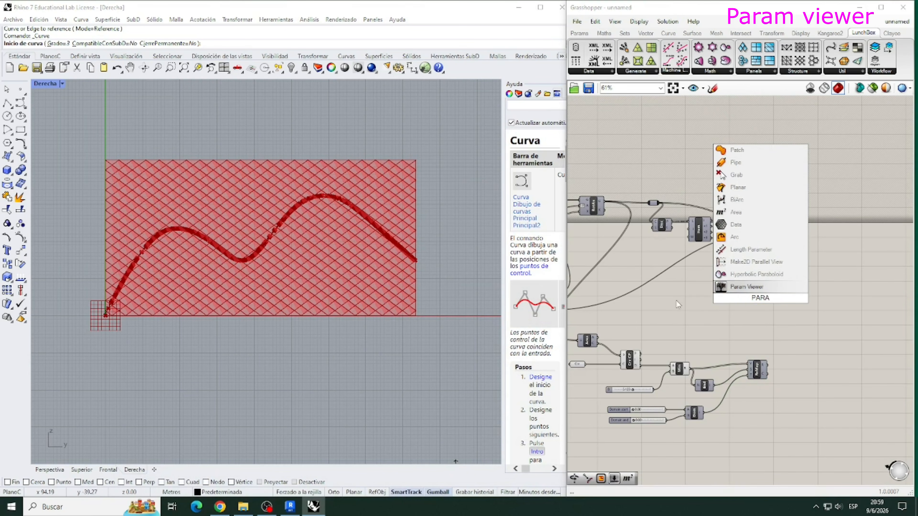
pyautogui.click(730, 291)
pyautogui.moveTo(659, 203); pyautogui.dragTo(793, 319)
pyautogui.moveTo(769, 369); pyautogui.dragTo(810, 321)
pyautogui.moveTo(774, 295); pyautogui.dragTo(799, 297)
# - Connect Remap Numbers' R output to Rotate Axis' A input and align the two Param Viewers
pyautogui.moveTo(769, 369); pyautogui.dragTo(816, 233)
pyautogui.click(831, 281)
pyautogui.scroll(3, 855, 325)
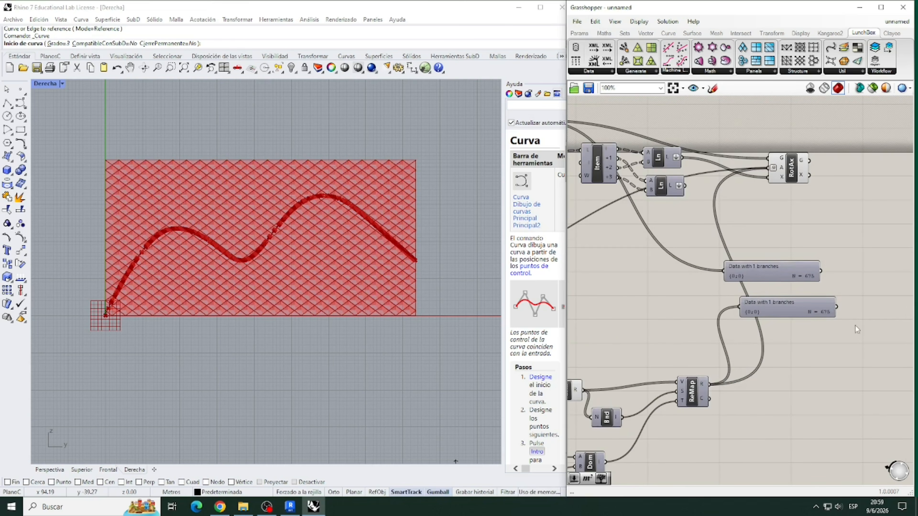
pyautogui.moveTo(790, 275); pyautogui.dragTo(817, 278)
pyautogui.click(821, 333)
# - Try to raise the Domain end slider's value directly
pyautogui.scroll(-1, 818, 323)
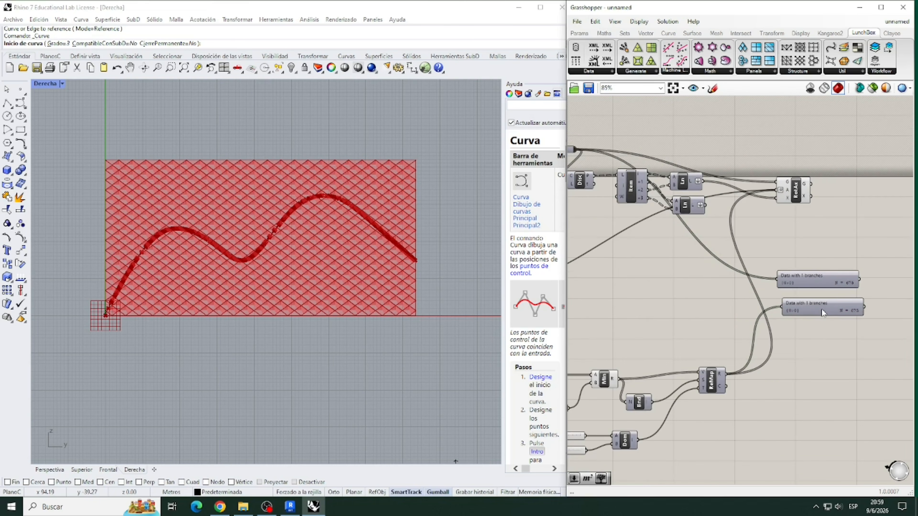
pyautogui.scroll(2, 704, 397)
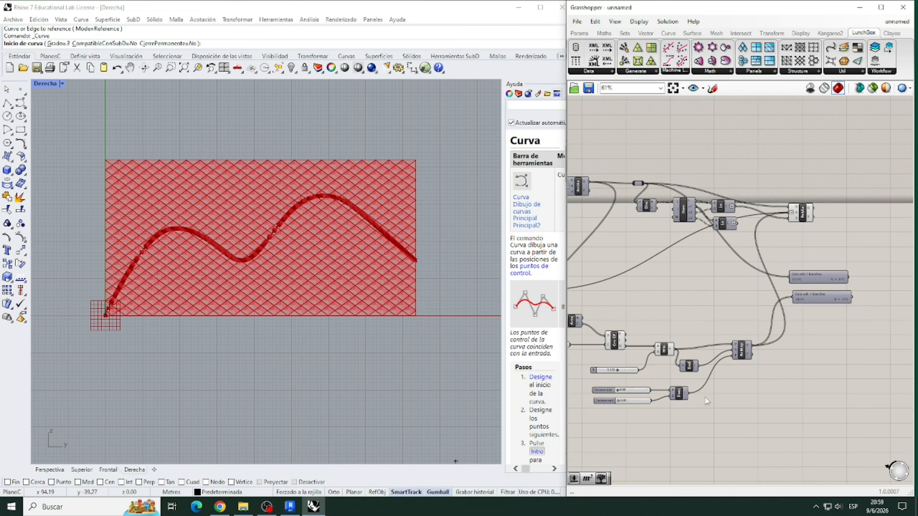
pyautogui.click(599, 395)
pyautogui.doubleClick(600, 395)
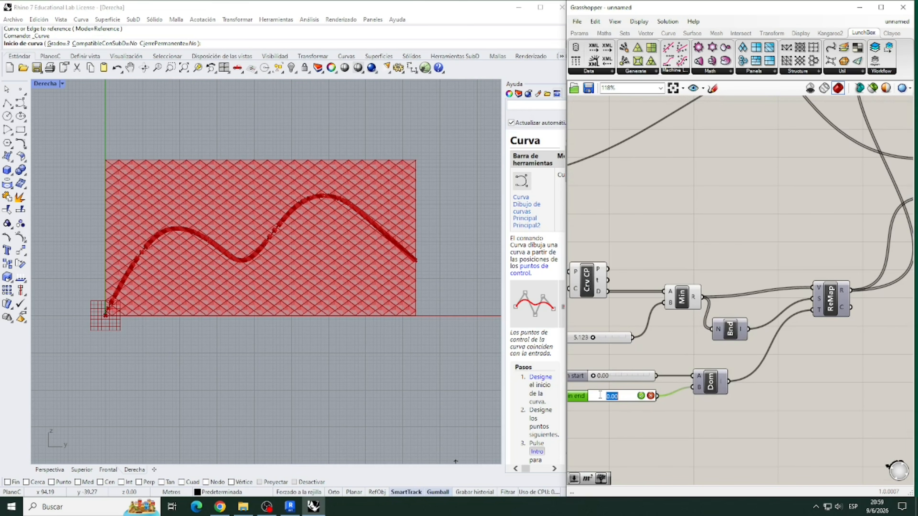
pyautogui.write('9')
pyautogui.press('Return')
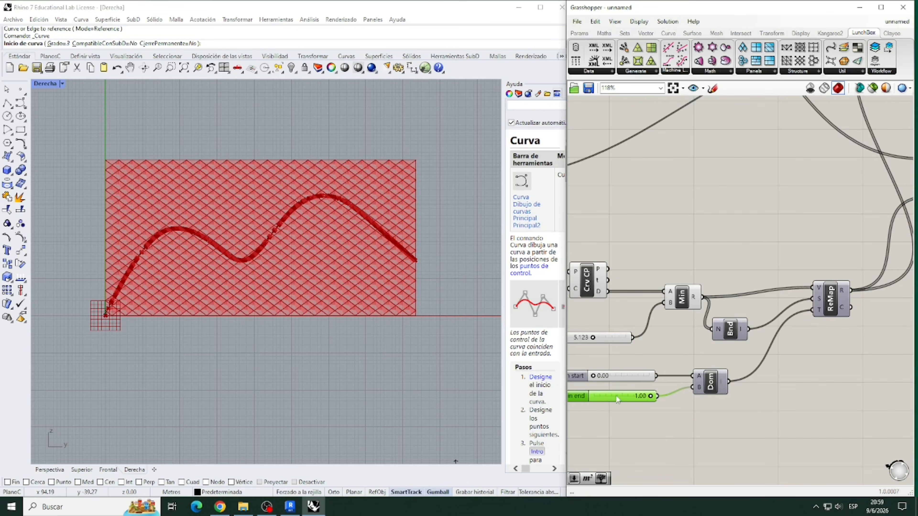
# - Raise the Domain end slider's maximum to 90 and set its value to 90.00
pyautogui.scroll(-2, 631, 396)
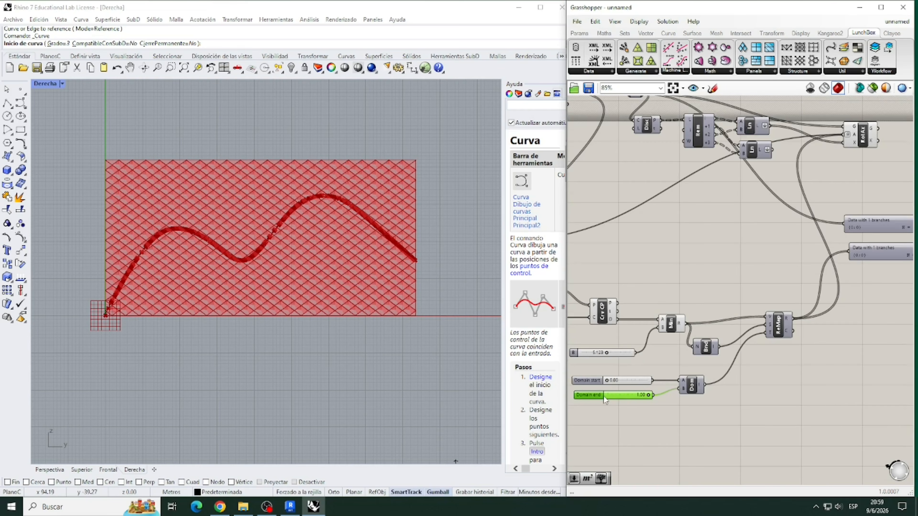
pyautogui.rightClick(603, 394)
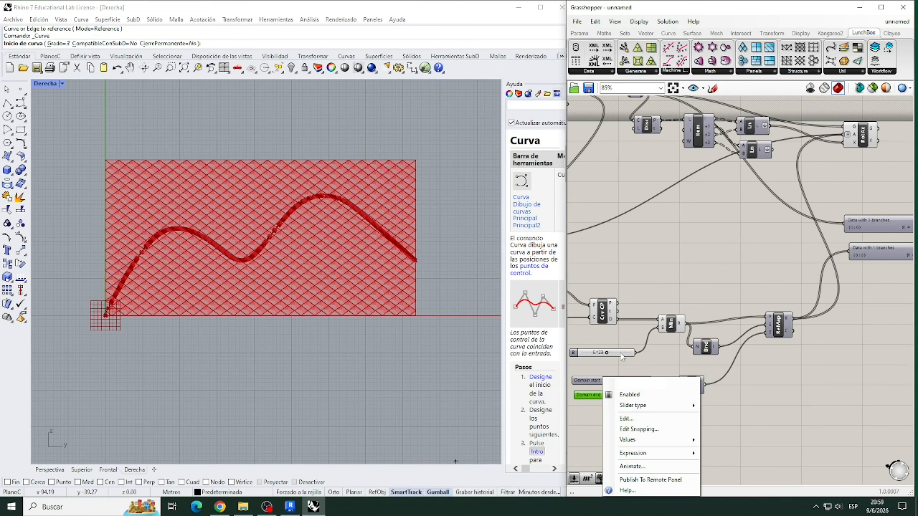
pyautogui.click(614, 394)
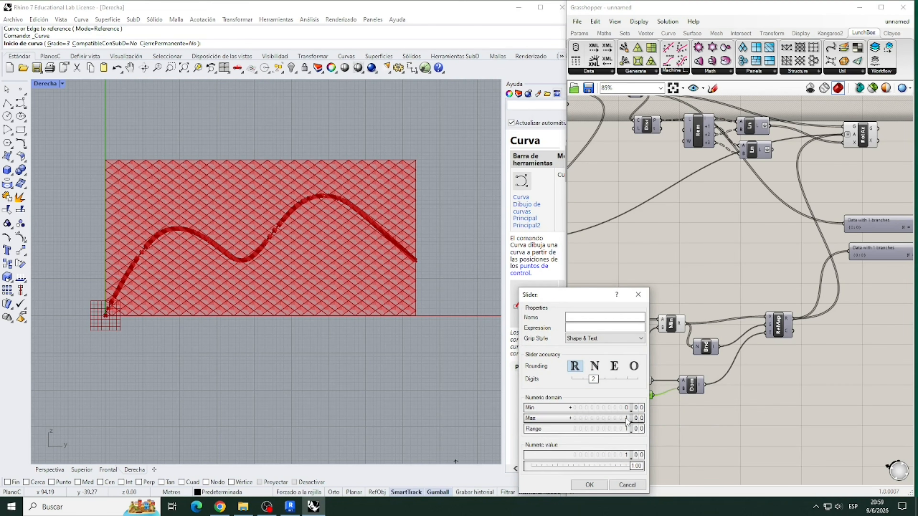
pyautogui.doubleClick(627, 419)
pyautogui.click(629, 418)
pyautogui.click(589, 484)
pyautogui.moveTo(609, 394); pyautogui.dragTo(657, 395)
pyautogui.click(659, 412)
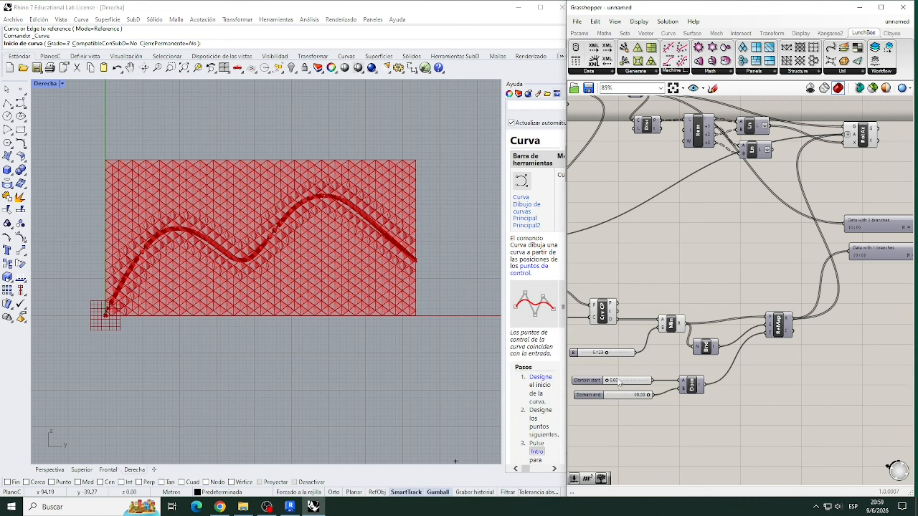
# - Delete both Param Viewers
pyautogui.scroll(-2, 664, 360)
pyautogui.scroll(2, 831, 256)
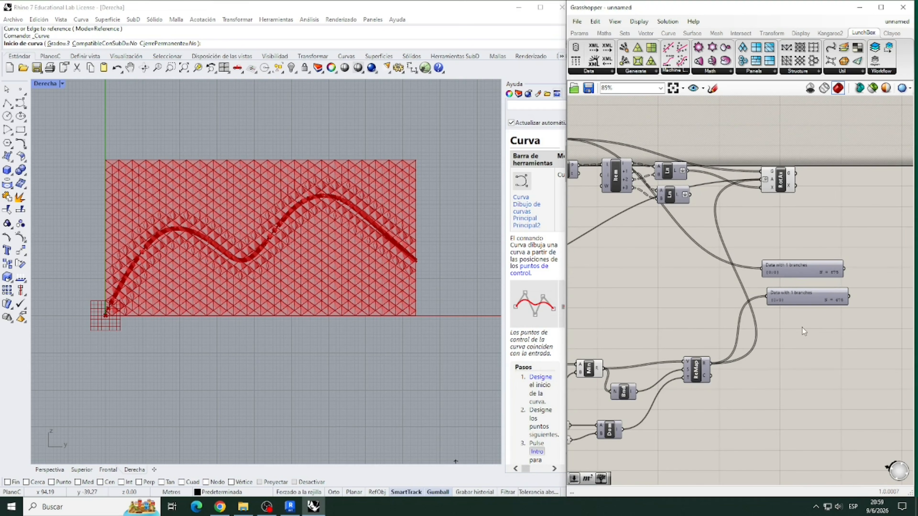
pyautogui.scroll(-1, 830, 334)
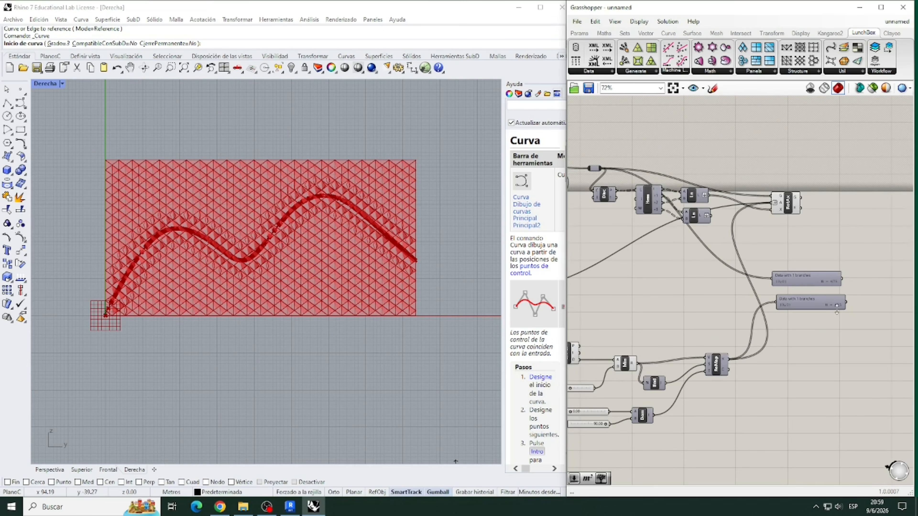
pyautogui.moveTo(831, 335); pyautogui.dragTo(804, 275)
pyautogui.press('Delete')
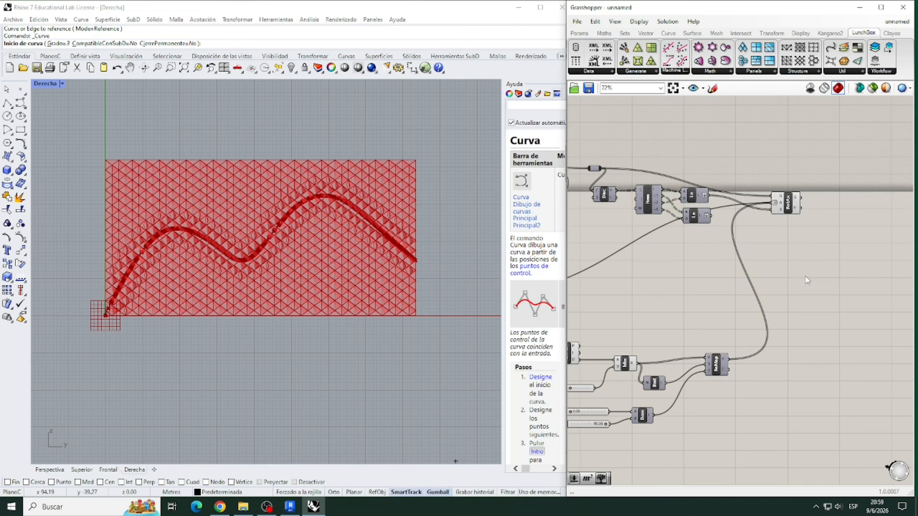
# - Try to set the slider feeding Minimum's B input to 11.413
pyautogui.scroll(-3, 823, 240)
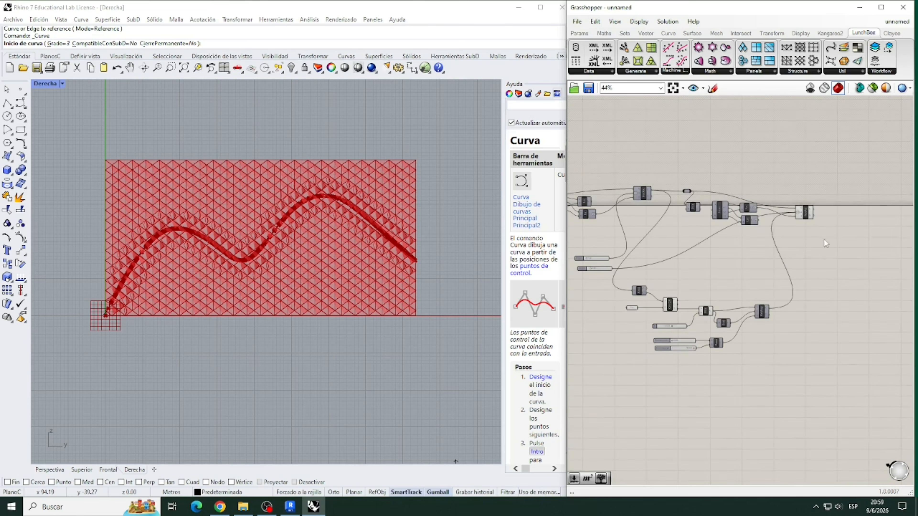
pyautogui.scroll(4, 693, 333)
pyautogui.scroll(5, 684, 318)
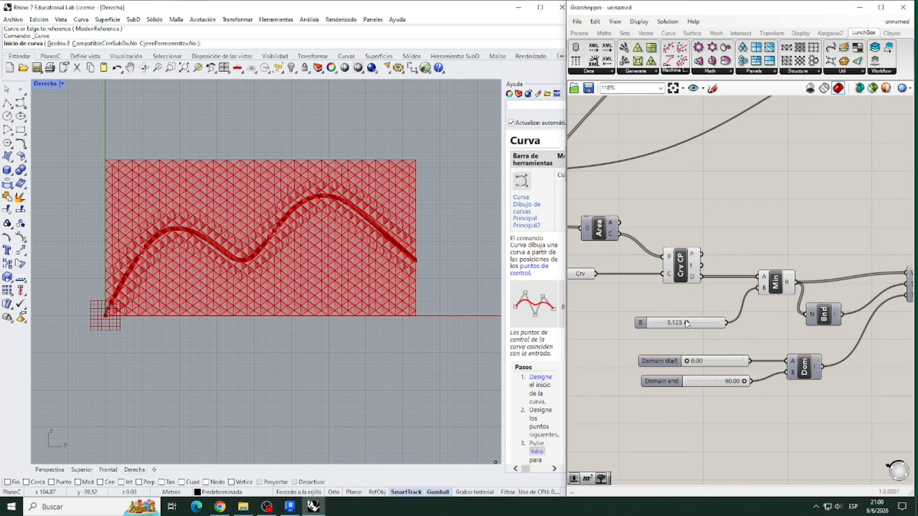
pyautogui.doubleClick(675, 321)
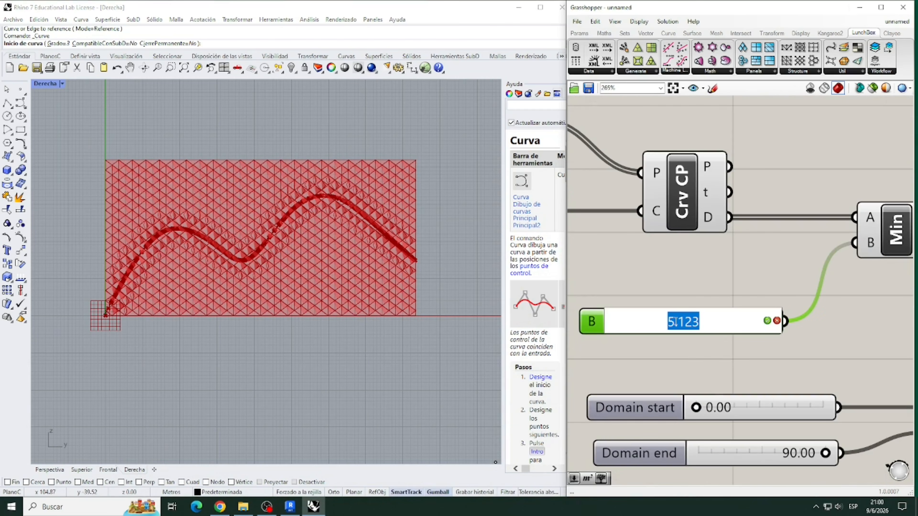
pyautogui.write('11.')
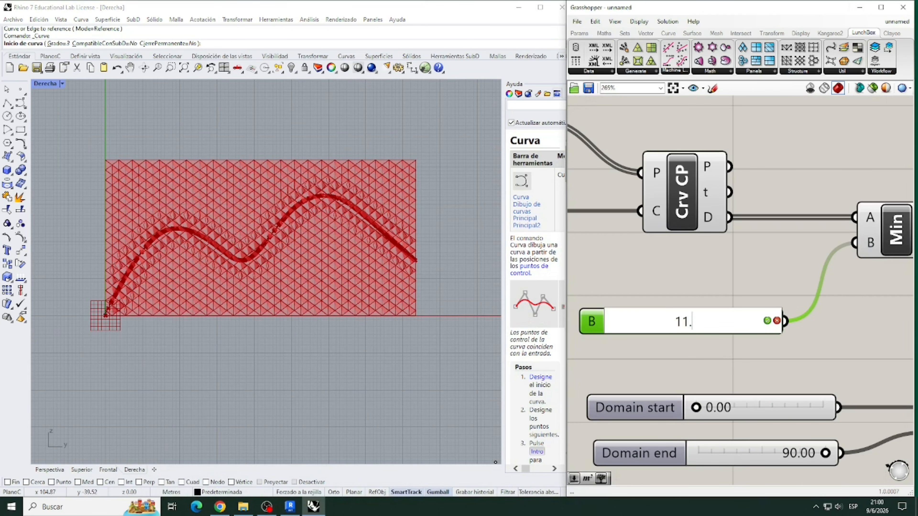
pyautogui.write('413')
pyautogui.press('Return')
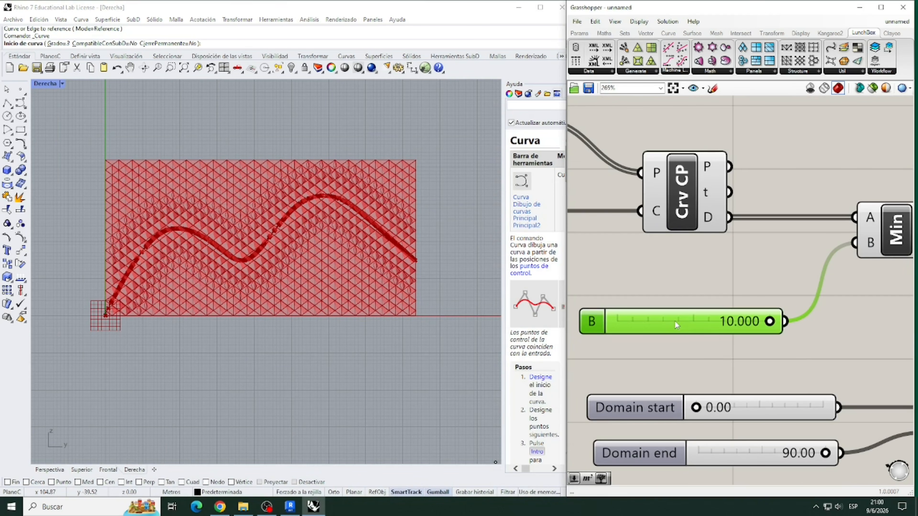
# - Raise the maximum of the slider feeding Minimum's B input to 20.000
pyautogui.doubleClick(727, 322)
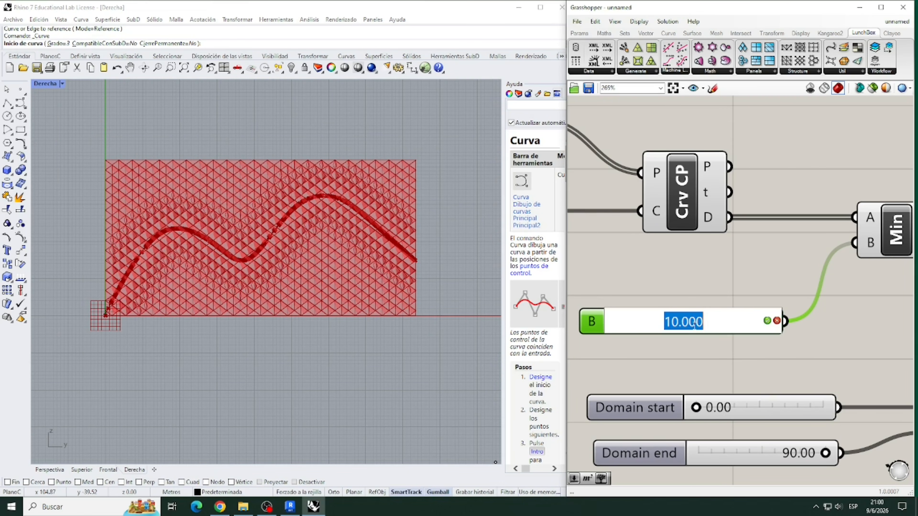
pyautogui.doubleClick(588, 322)
pyautogui.doubleClick(621, 343)
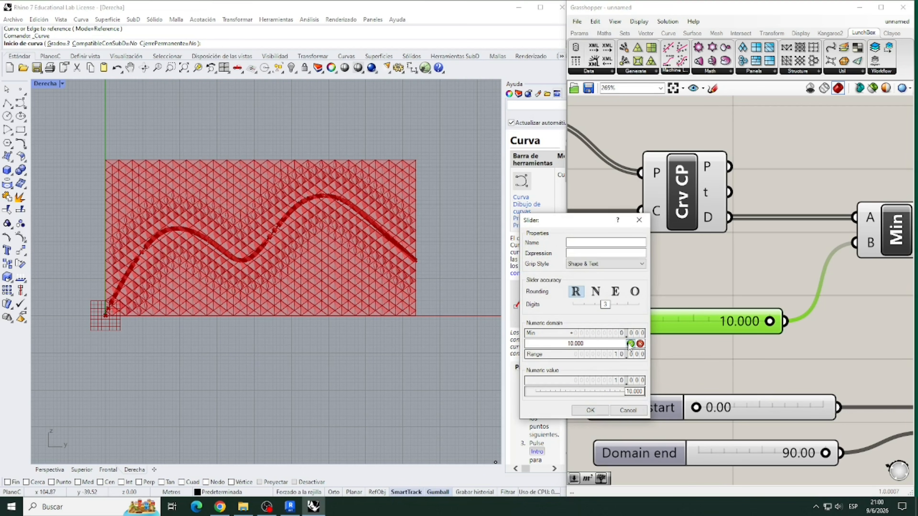
pyautogui.moveTo(586, 344); pyautogui.dragTo(563, 345)
pyautogui.press('Return')
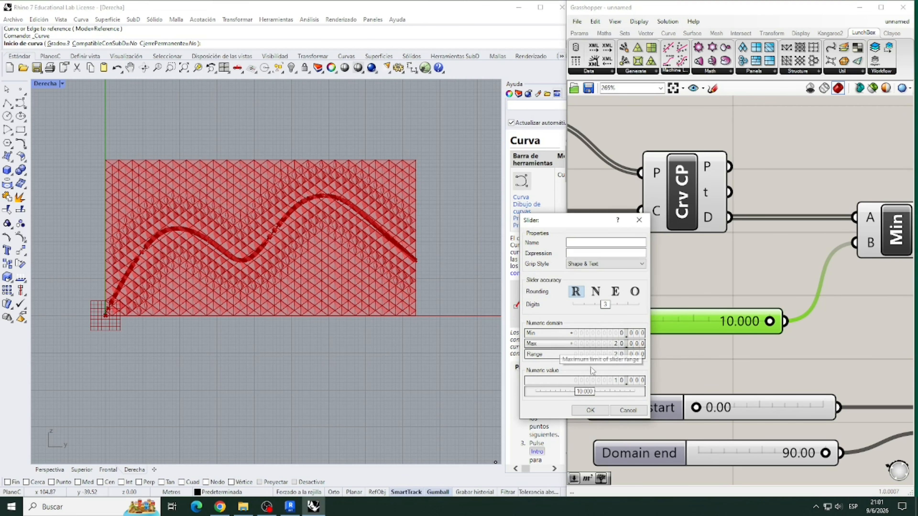
pyautogui.click(595, 292)
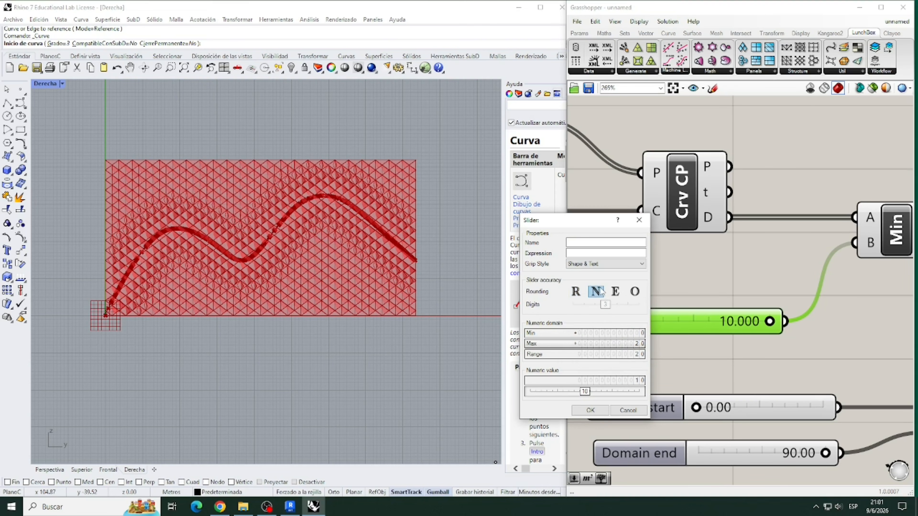
pyautogui.click(590, 410)
# - Set the slider feeding Minimum's B input to 11.413
pyautogui.doubleClick(654, 321)
pyautogui.write('11')
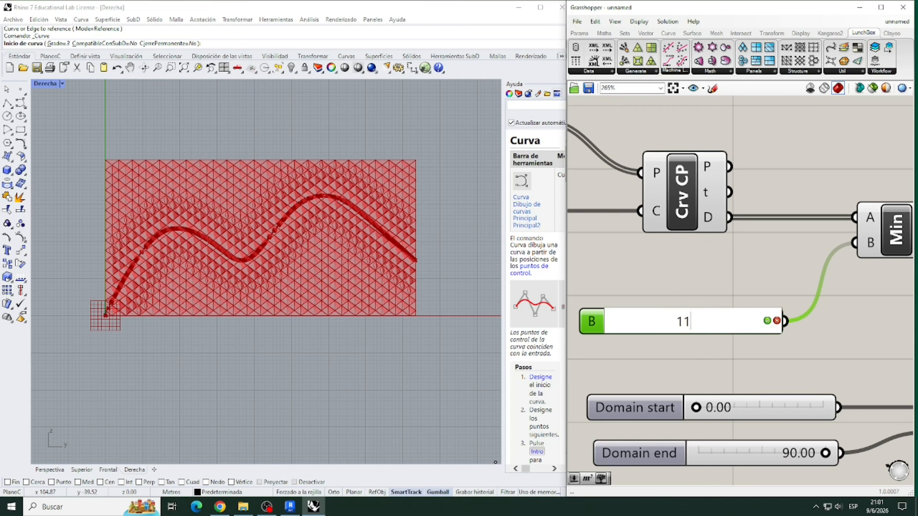
pyautogui.write('.413')
pyautogui.press('Return')
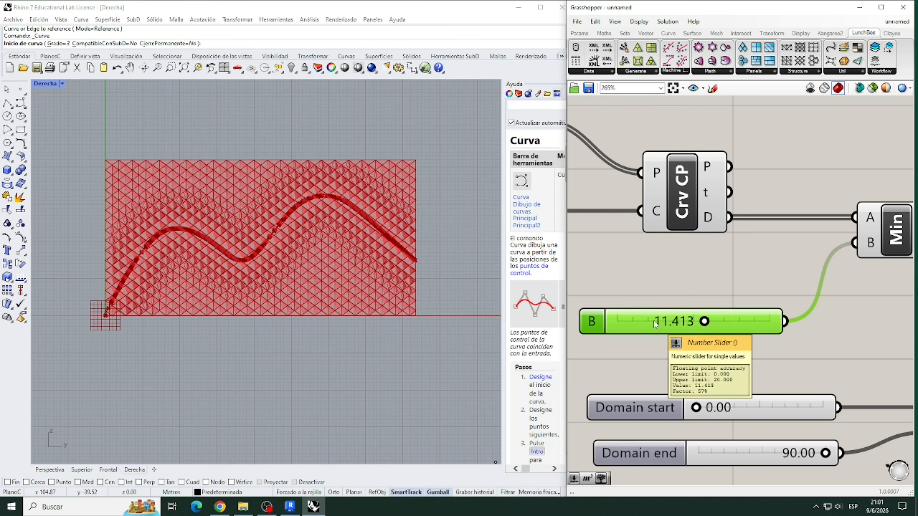
pyautogui.click(661, 359)
# - Turn off the preview of the components preceding Rotate Axis, including the attractor curve and remapping group
pyautogui.scroll(-4, 676, 322)
pyautogui.scroll(-5, 691, 328)
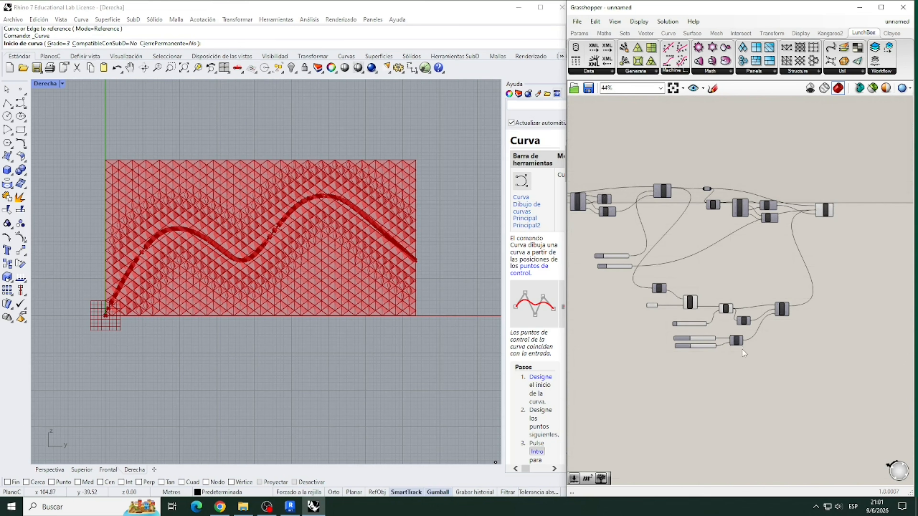
pyautogui.moveTo(771, 374); pyautogui.dragTo(601, 146)
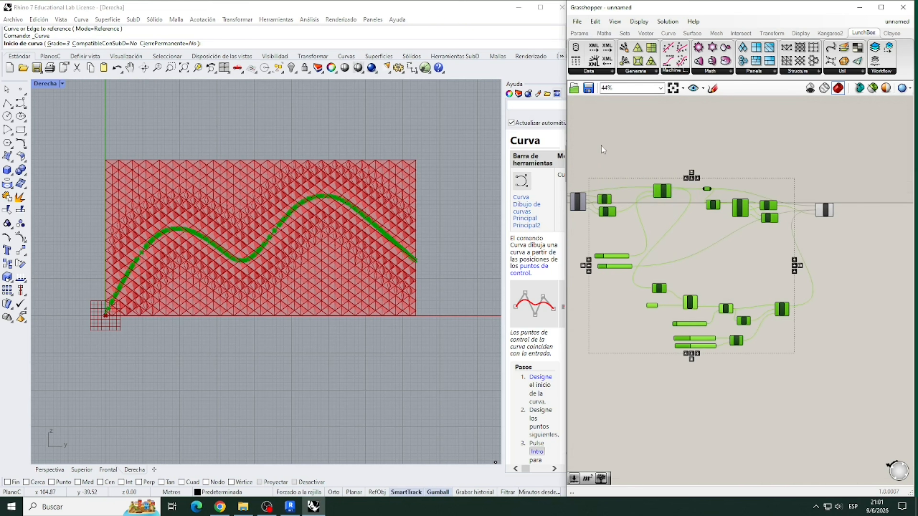
pyautogui.rightClick(601, 146)
pyautogui.click(636, 183)
pyautogui.click(780, 373)
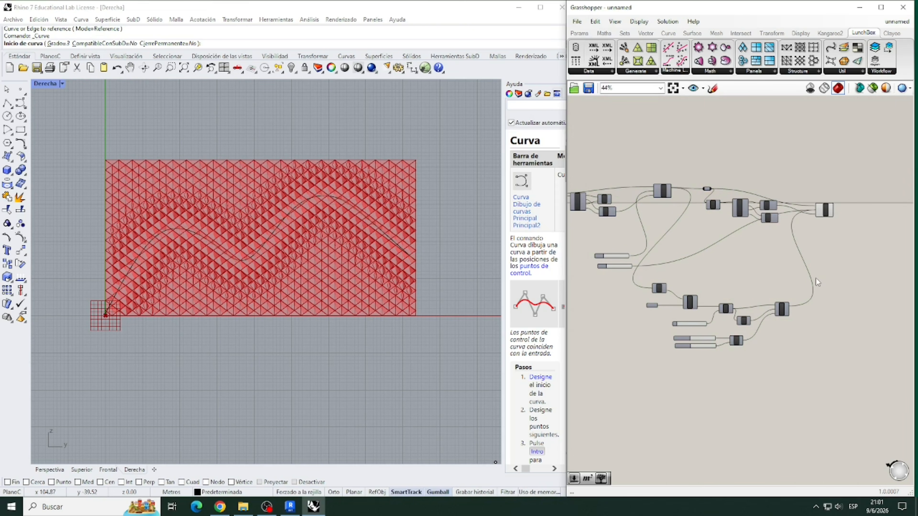
# - Bake Rotate Axis' G output into Rhino with grouping enabled and the colour set by layer
pyautogui.scroll(7, 816, 280)
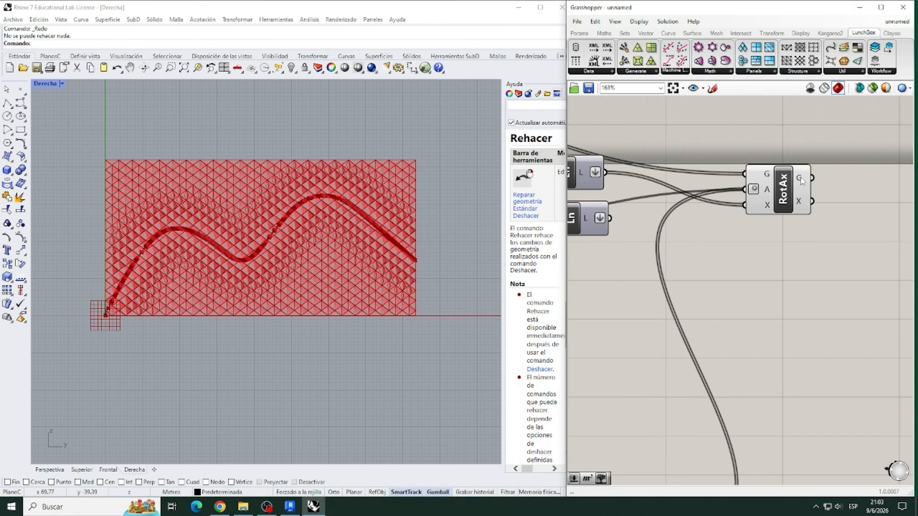
pyautogui.rightClick(800, 177)
pyautogui.click(816, 196)
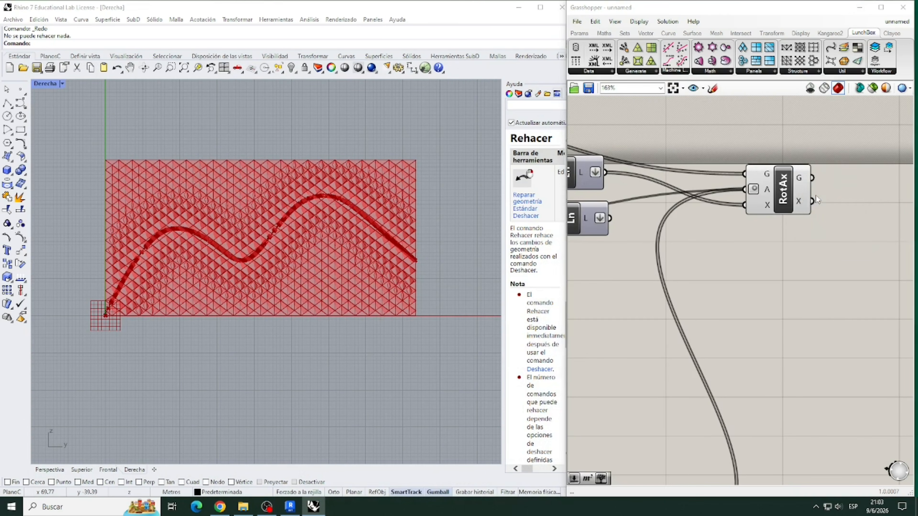
pyautogui.click(793, 250)
pyautogui.click(819, 284)
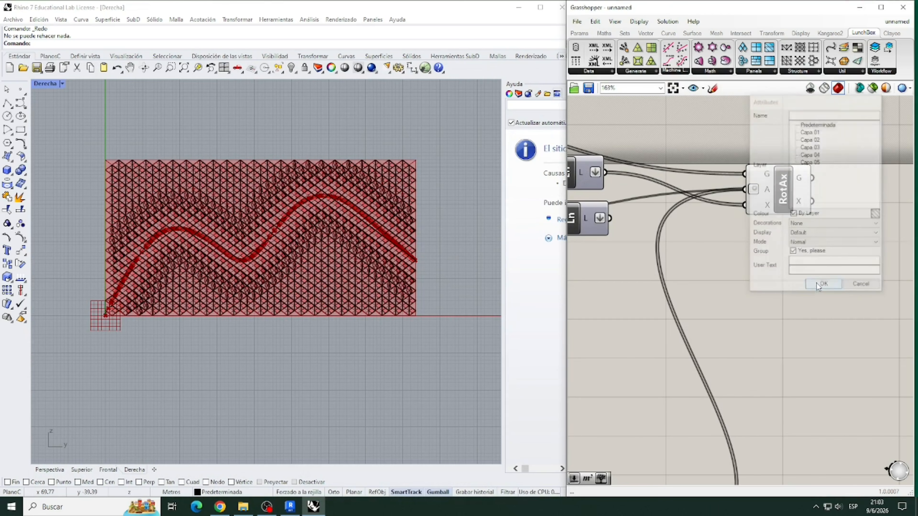
pyautogui.click(454, 213)
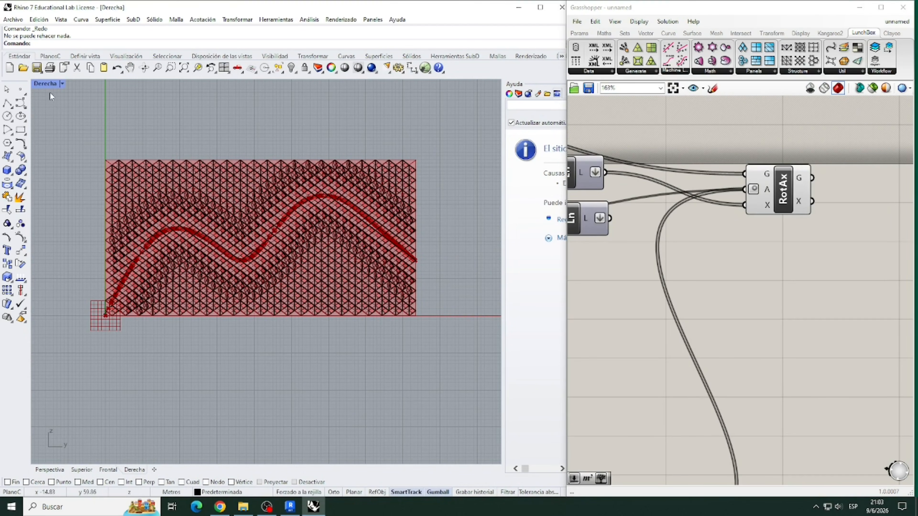
# - In the Perspective view, select the baked facade surfaces and move them away from the Grasshopper preview along X
pyautogui.doubleClick(43, 84)
pyautogui.doubleClick(293, 86)
pyautogui.scroll(-10, 343, 227)
pyautogui.click(306, 214)
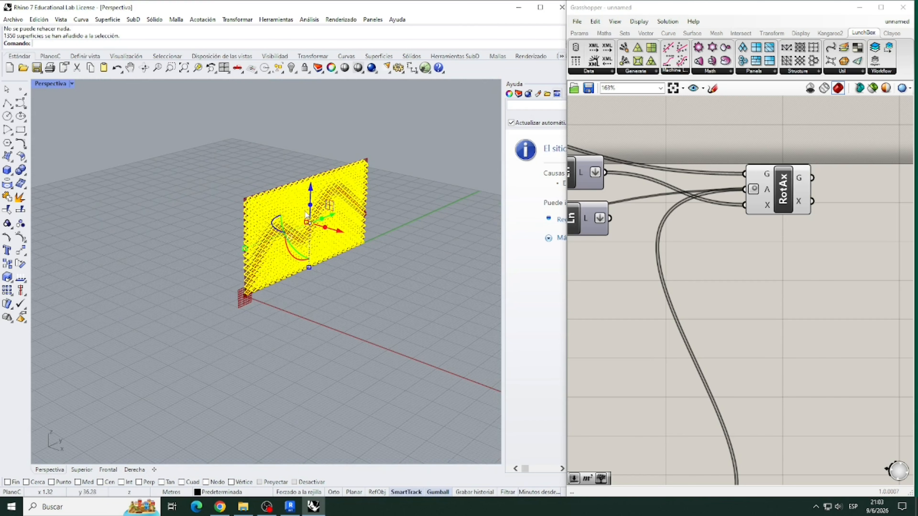
pyautogui.moveTo(306, 213); pyautogui.dragTo(369, 228)
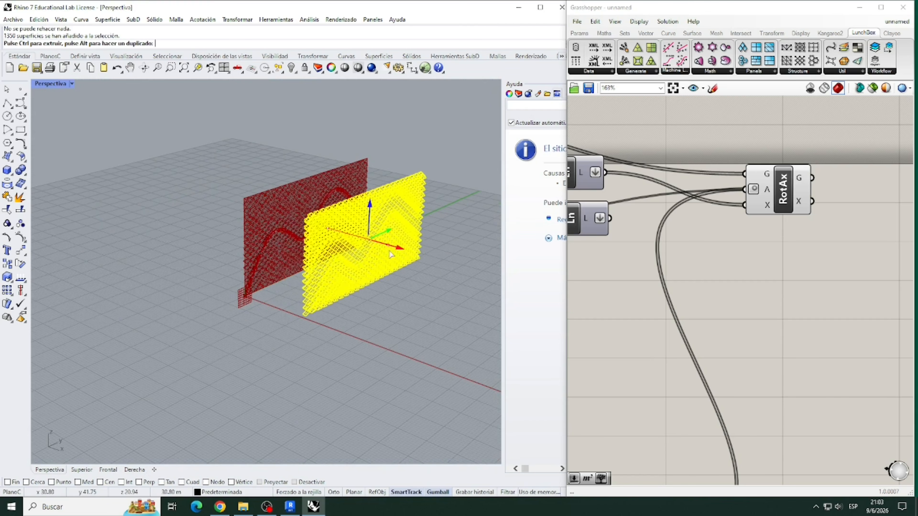
pyautogui.click(400, 263)
pyautogui.moveTo(402, 248); pyautogui.dragTo(436, 261)
# - Change the display mode of the Perspective viewport to view the separated facade panels
pyautogui.click(450, 304)
pyautogui.scroll(5, 454, 288)
pyautogui.moveTo(455, 288); pyautogui.dragTo(416, 275, button='right')
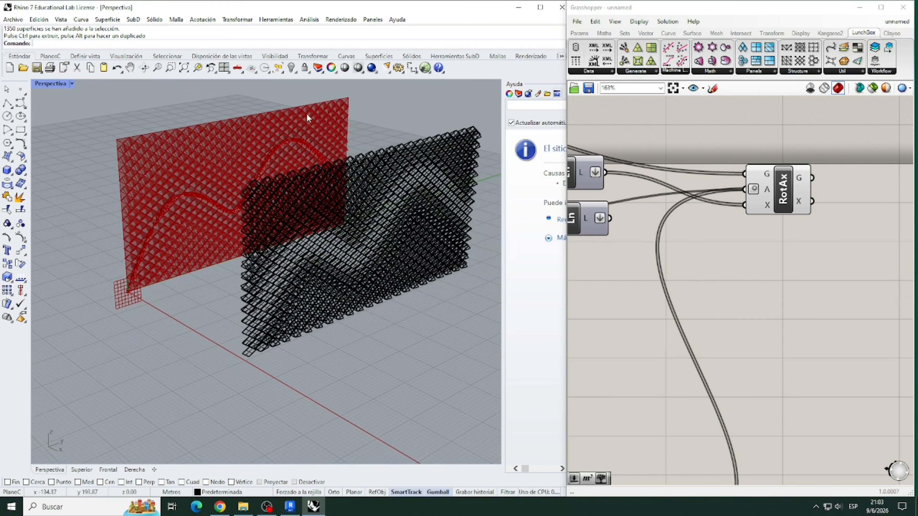
pyautogui.click(62, 84)
pyautogui.click(69, 142)
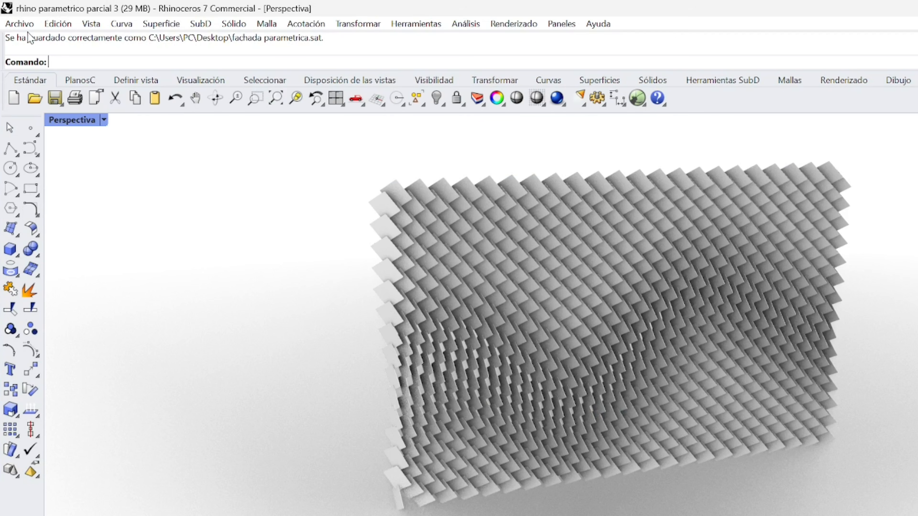
# - Start exporting the whole panel facade with ACIS (*.sat) as the file type
pyautogui.click(20, 24)
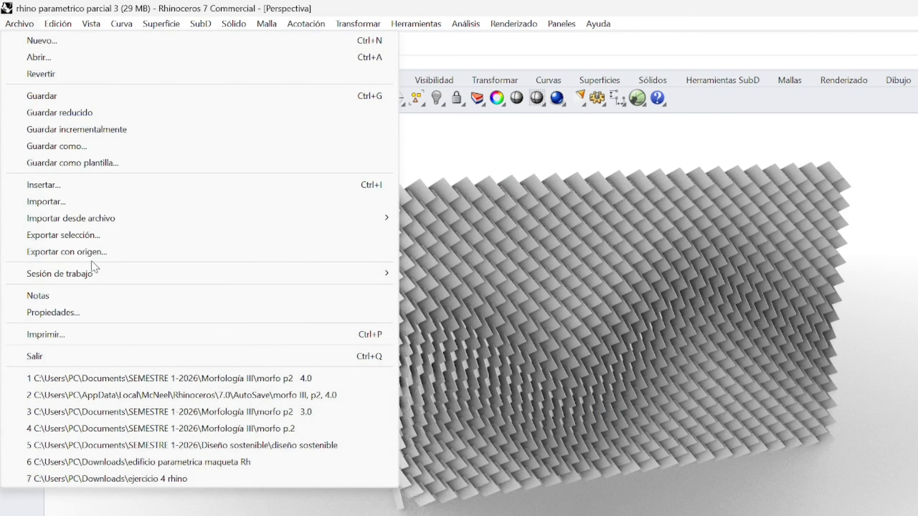
pyautogui.click(61, 235)
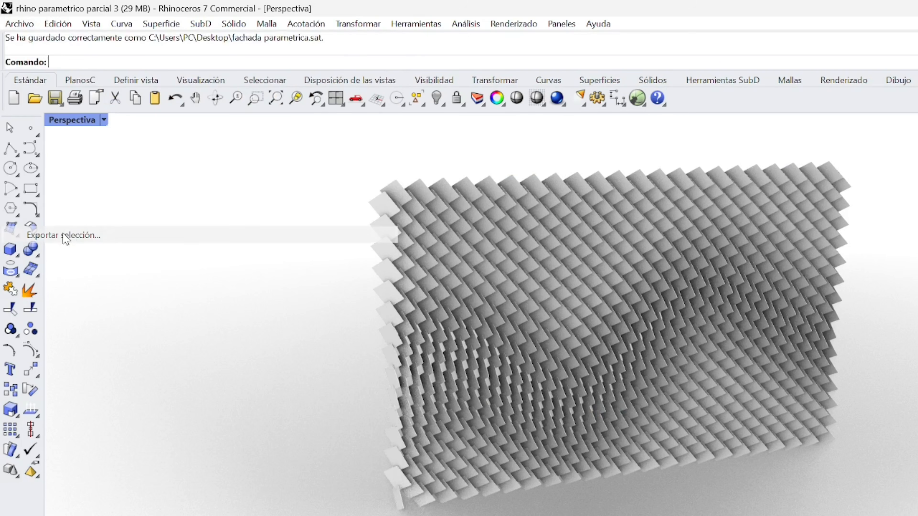
pyautogui.click(512, 263)
pyautogui.press('Return')
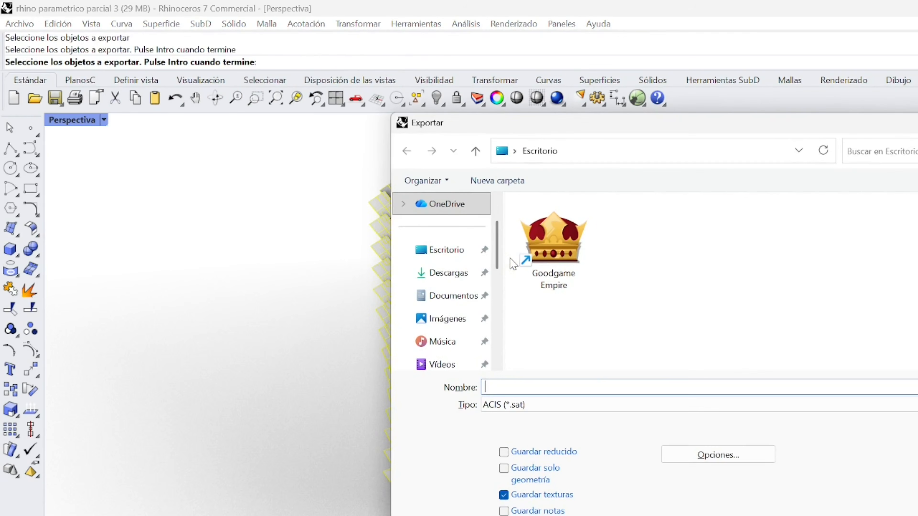
pyautogui.click(548, 406)
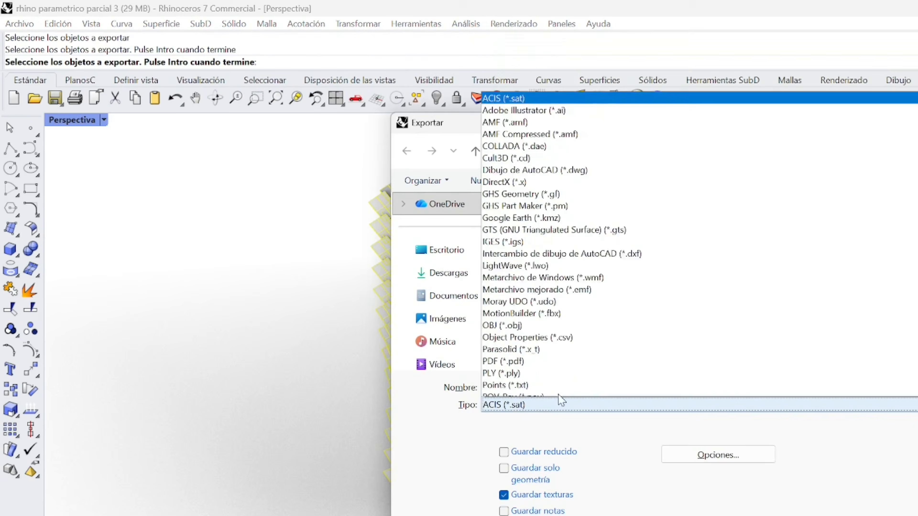
pyautogui.click(522, 44)
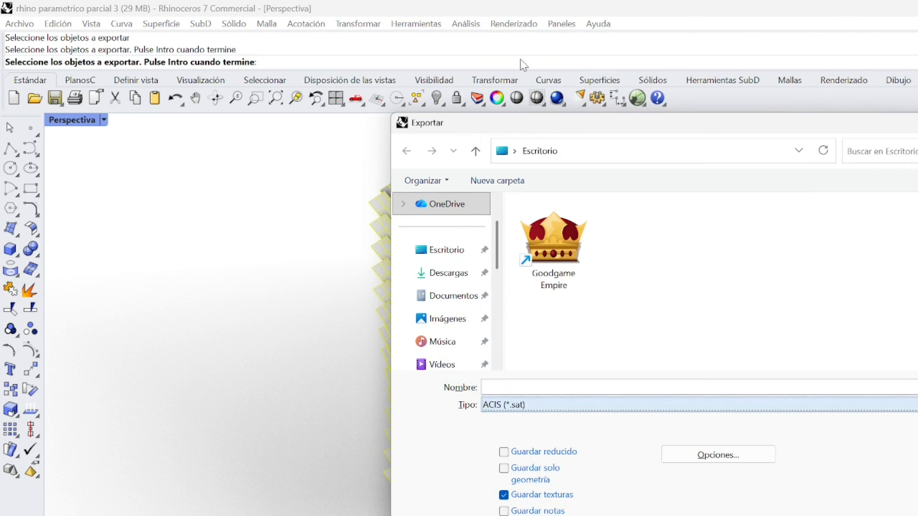
# - Save the export as "fachada parametrica ." in Escritorio, using the Predeterminado SAT options
pyautogui.click(524, 388)
pyautogui.write('fachada parametrica .')
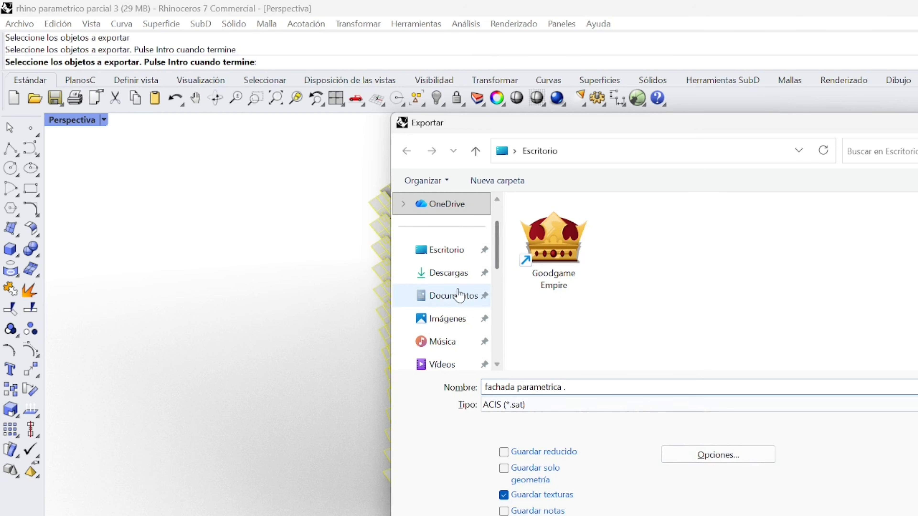
pyautogui.click(428, 249)
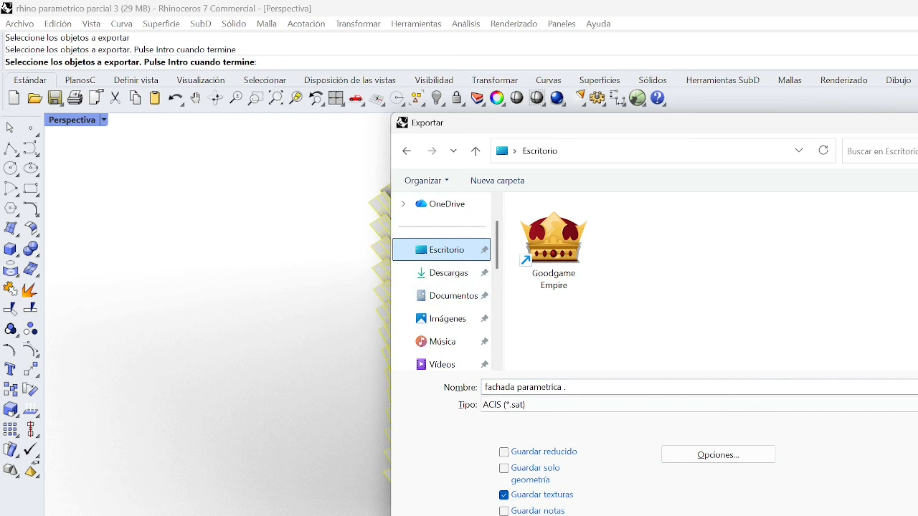
pyautogui.press('Return')
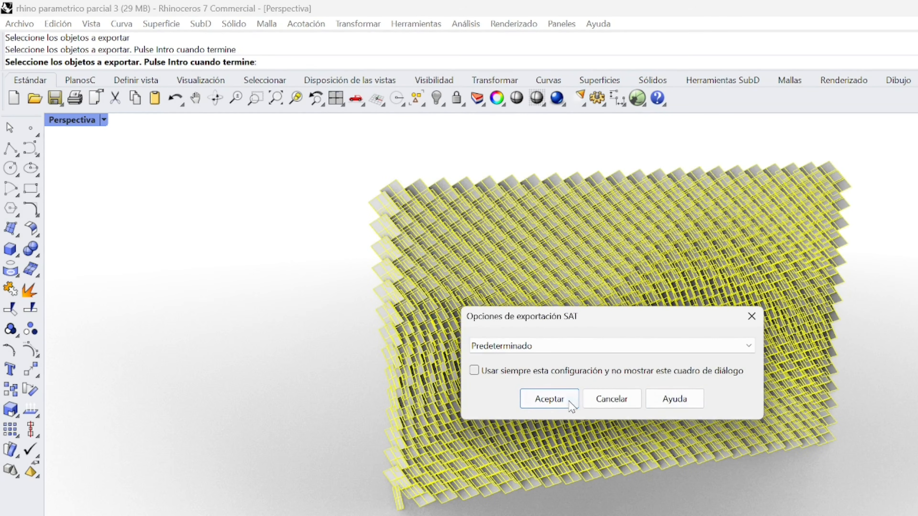
pyautogui.click(549, 398)
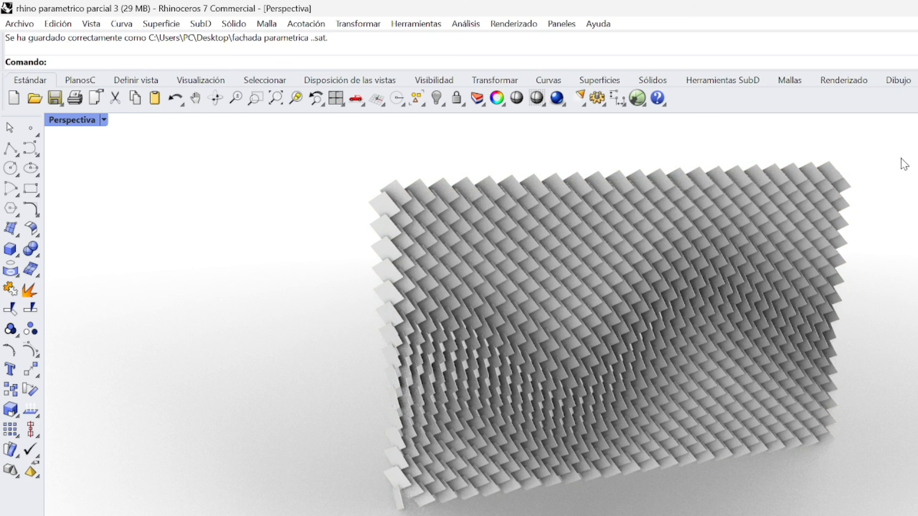
# - Switch to the Revit project and delete the two existing parametric panel screens from the low-rise block
pyautogui.press('super+d')
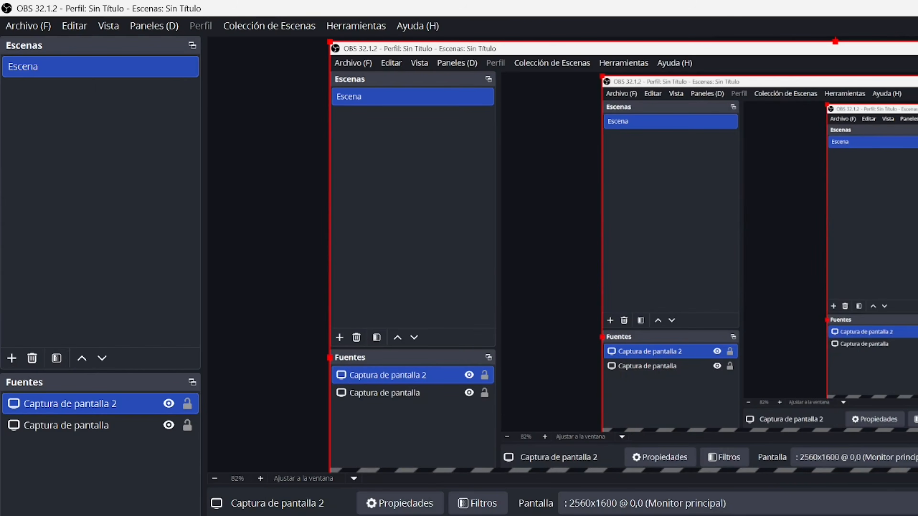
pyautogui.hotkey('alt', 'Tab')
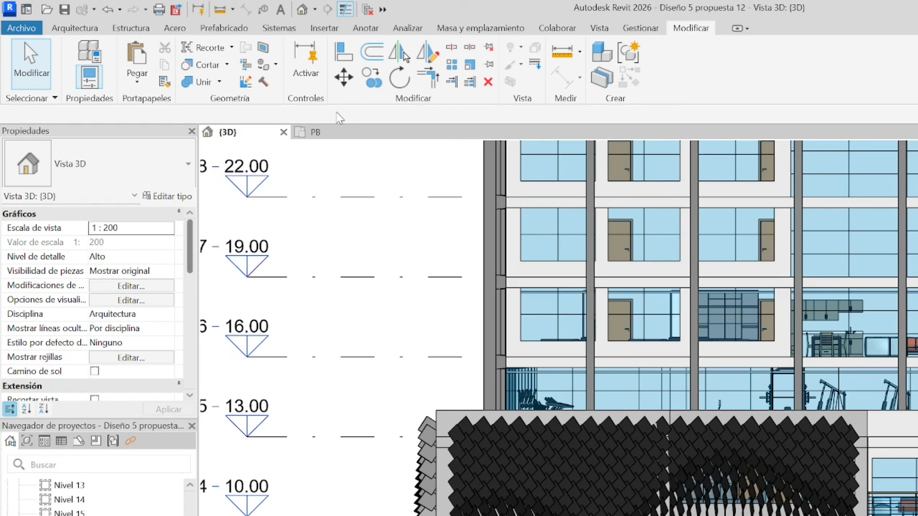
pyautogui.scroll(-2, 611, 389)
pyautogui.click(610, 500)
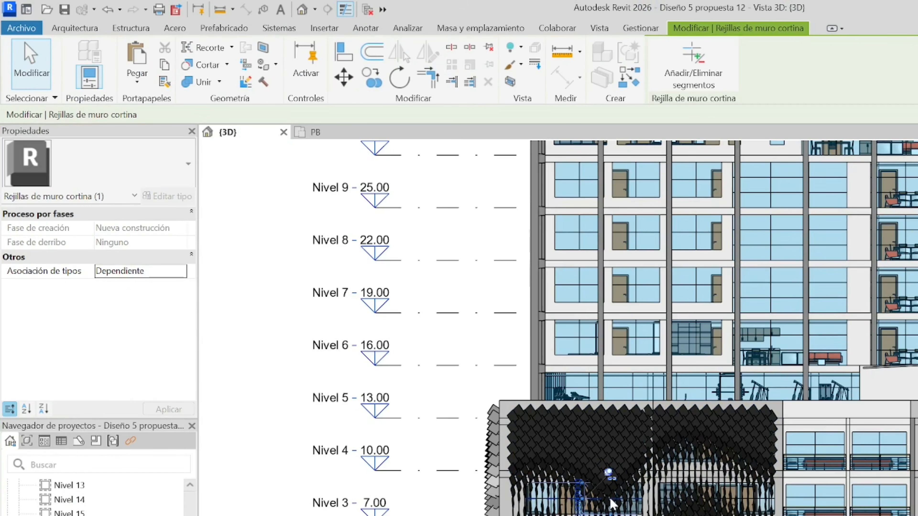
pyautogui.click(584, 464)
pyautogui.press('Delete')
pyautogui.click(487, 467)
pyautogui.press('Delete')
# - Start a CAD import with the ACIS SAT file type and choose "fachada parametrica ." from Escritorio
pyautogui.scroll(-2, 496, 466)
pyautogui.keyDown('shift'); pyautogui.moveTo(496, 467); pyautogui.dragTo(827, 395, button='middle'); pyautogui.keyUp('shift')
pyautogui.scroll(-5, 824, 389)
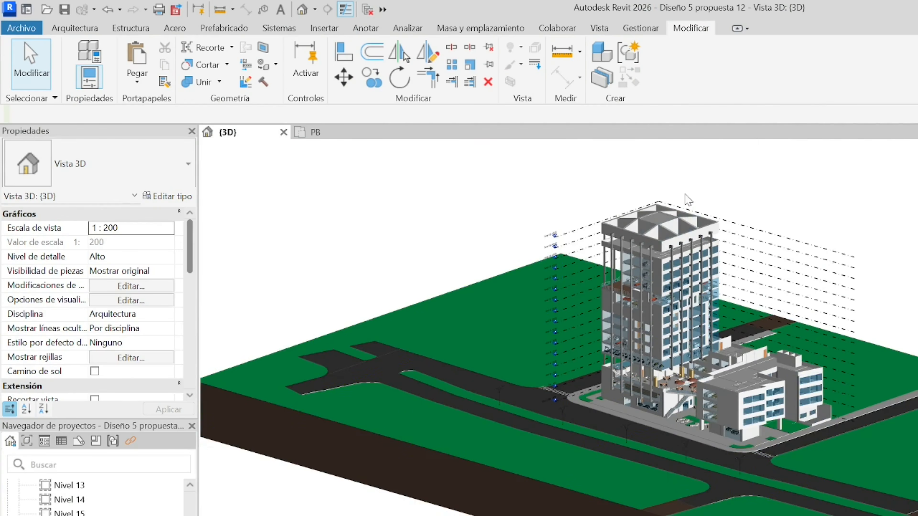
pyautogui.scroll(2, 697, 202)
pyautogui.click(324, 28)
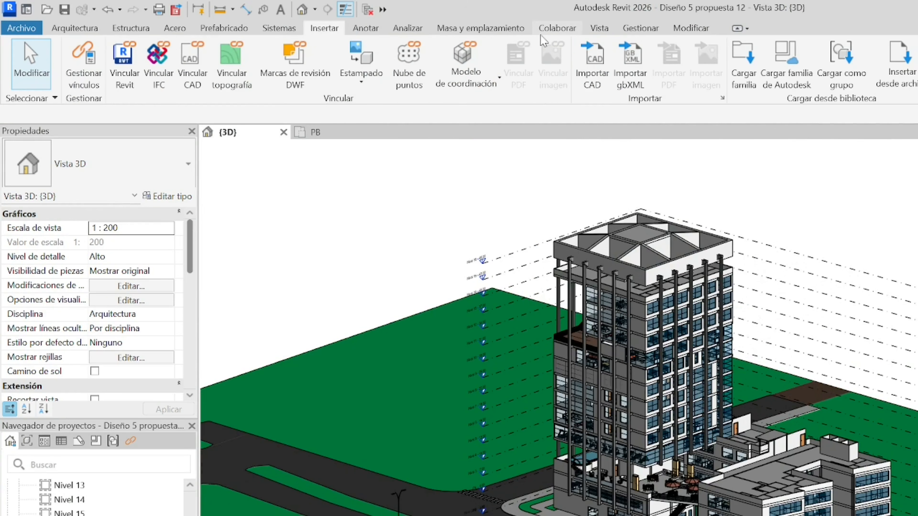
pyautogui.click(592, 65)
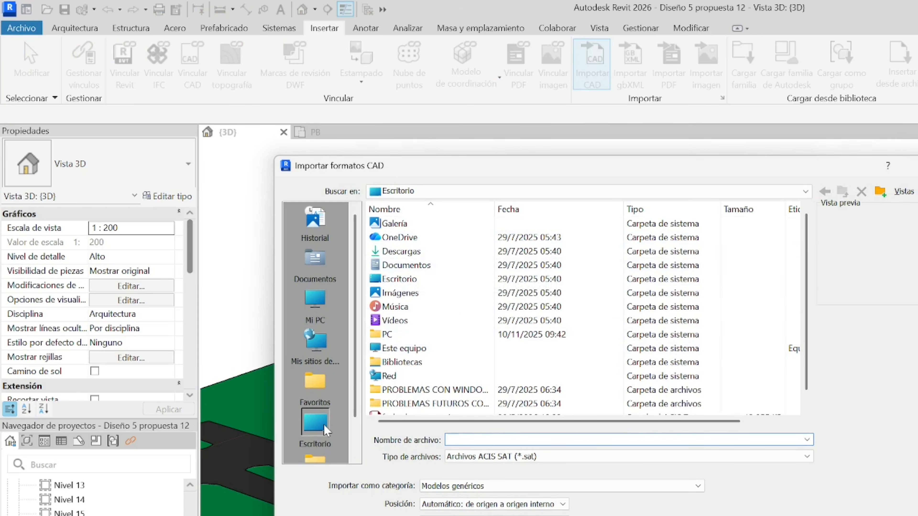
pyautogui.scroll(-1, 433, 289)
pyautogui.click(421, 403)
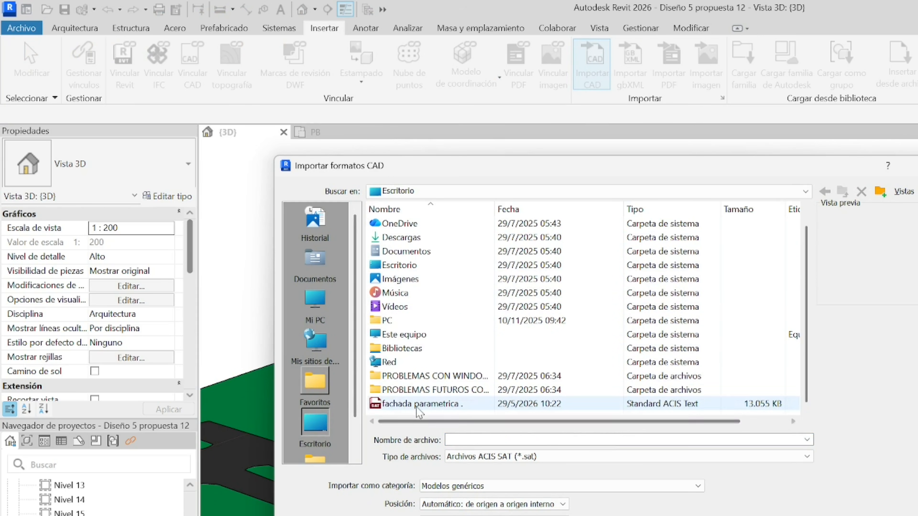
pyautogui.click(550, 456)
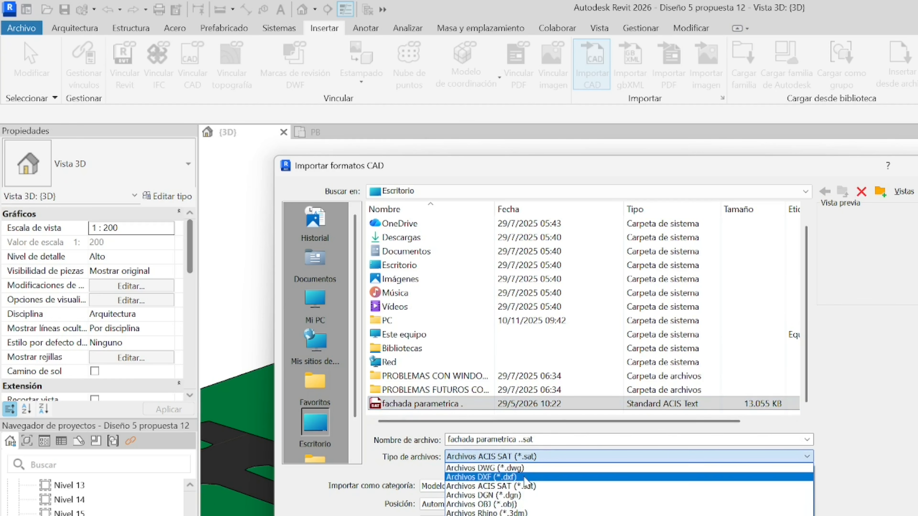
pyautogui.click(519, 486)
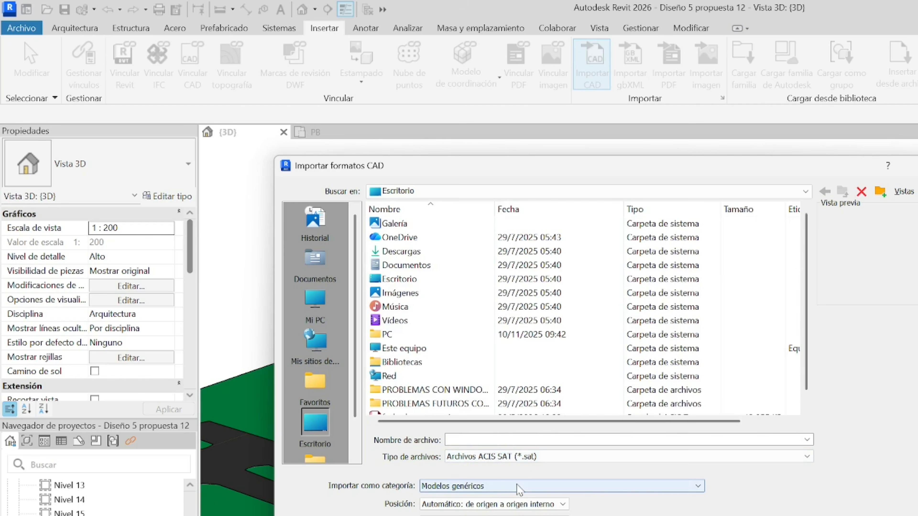
pyautogui.click(419, 403)
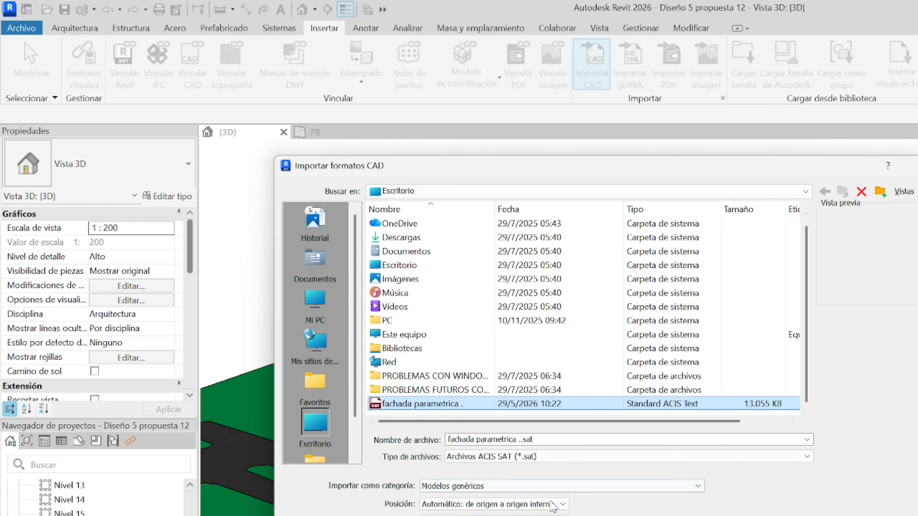
# - Set the import positioning to Automático - Centro a centro and import the facade file
pyautogui.click(484, 506)
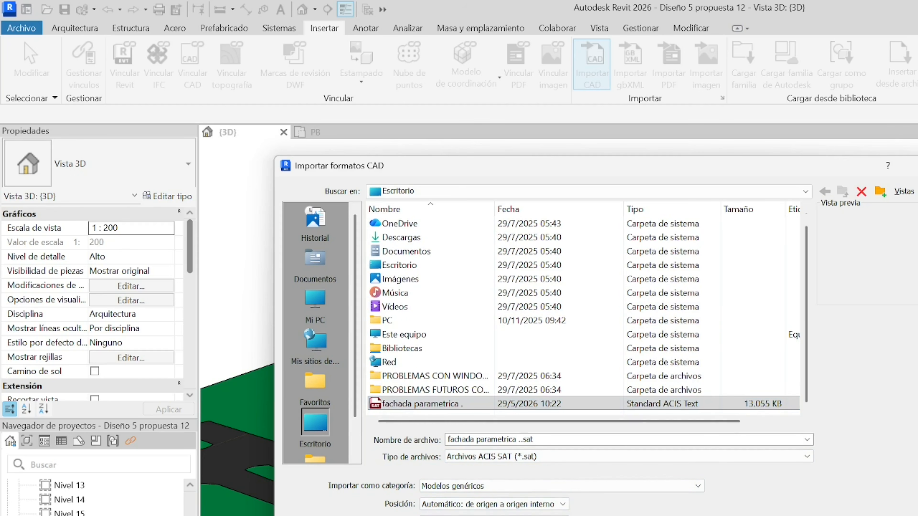
pyautogui.click(531, 505)
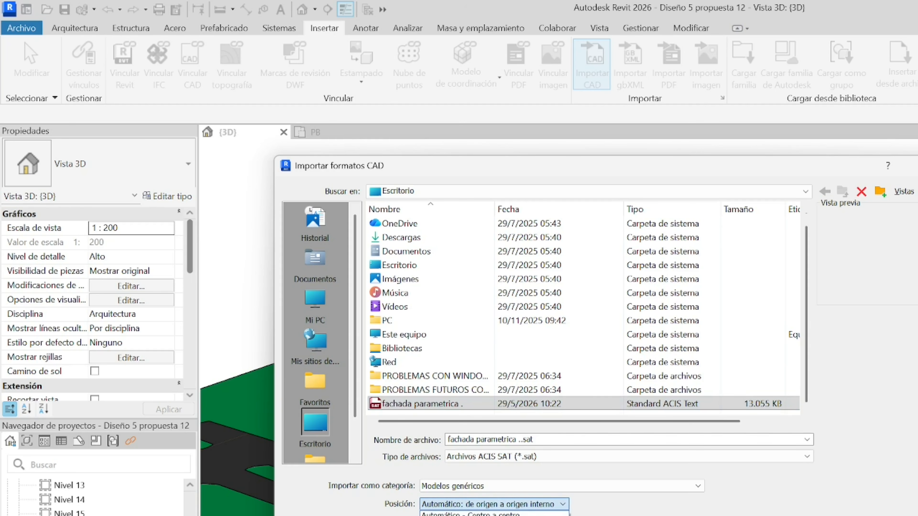
pyautogui.click(470, 514)
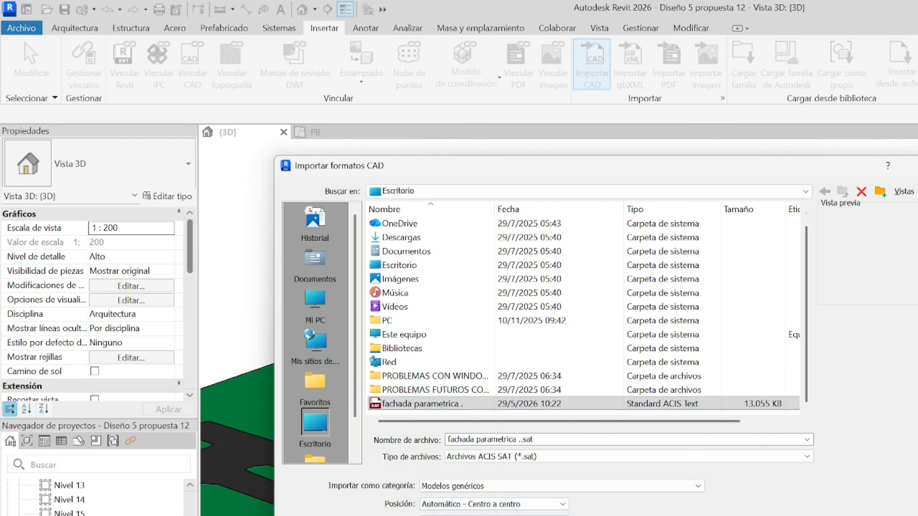
pyautogui.press('Return')
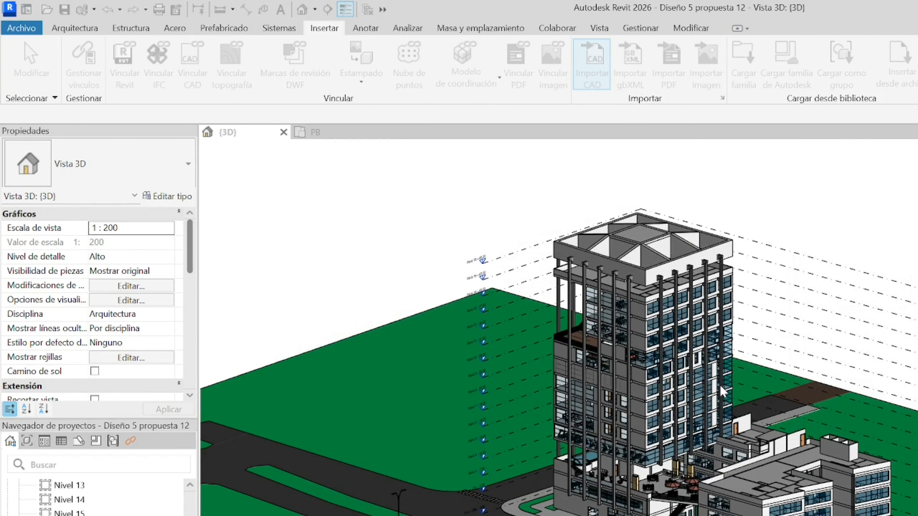
# - Select the imported facade and, in a front-facing view, move it next to the low-rise block
pyautogui.scroll(-2, 587, 397)
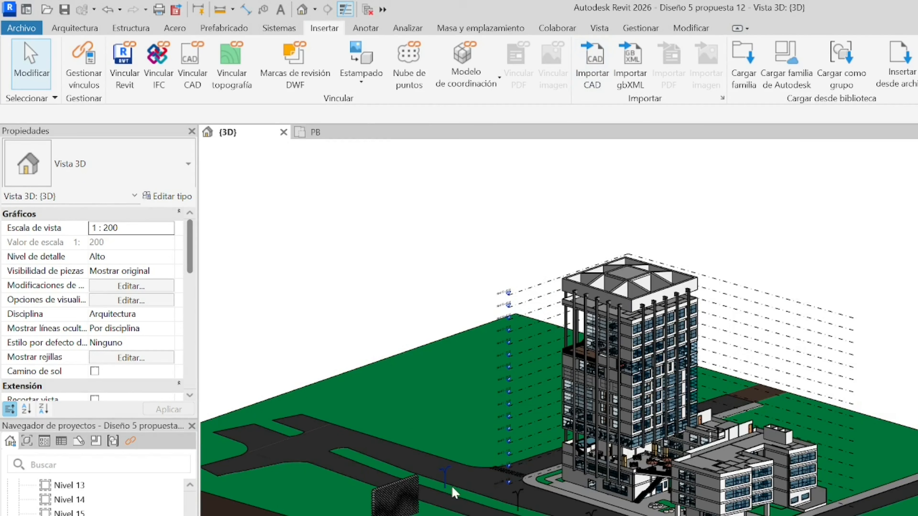
pyautogui.click(405, 501)
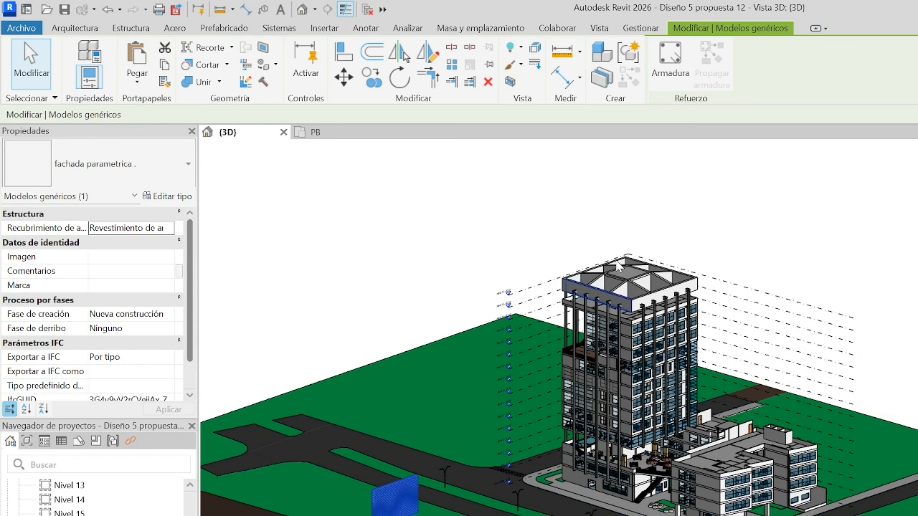
pyautogui.keyDown('shift'); pyautogui.moveTo(914, 514); pyautogui.dragTo(834, 464, button='middle'); pyautogui.keyUp('shift')
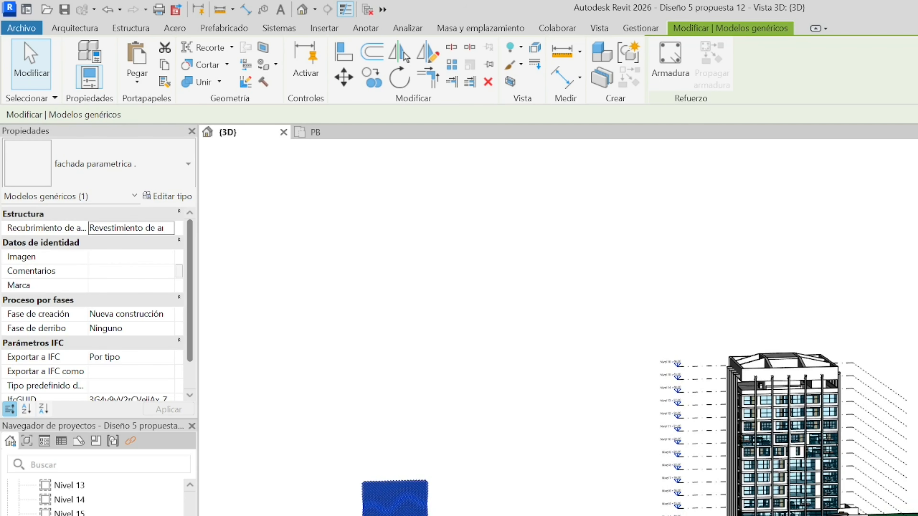
pyautogui.scroll(-5, 688, 342)
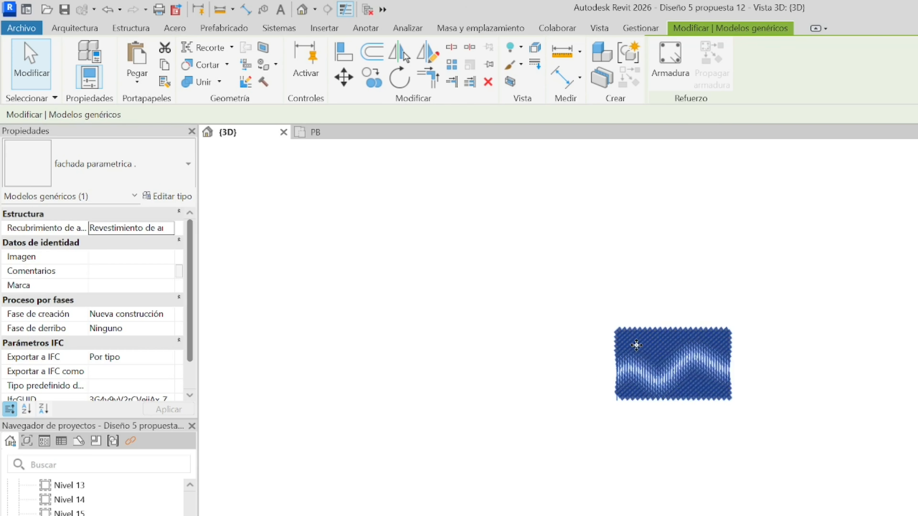
pyautogui.scroll(-5, 636, 345)
pyautogui.moveTo(717, 378); pyautogui.dragTo(838, 392)
pyautogui.scroll(4, 869, 396)
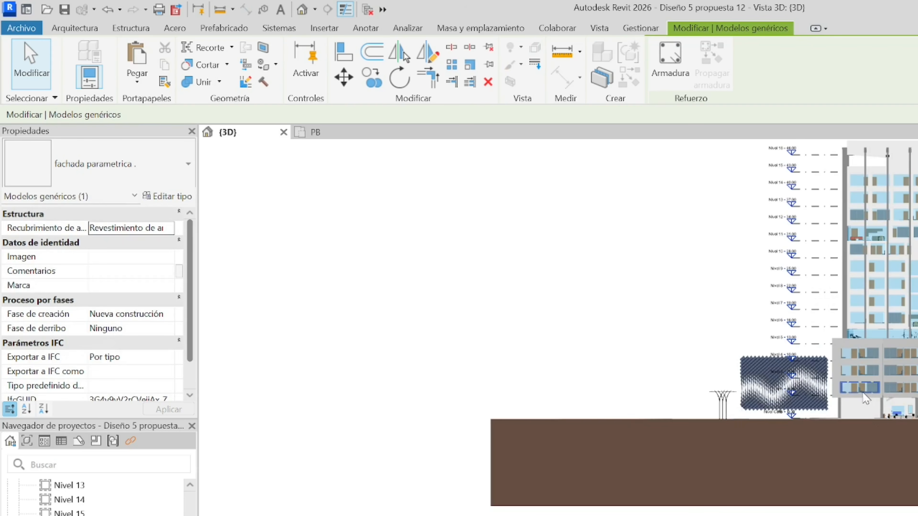
pyautogui.scroll(5, 784, 376)
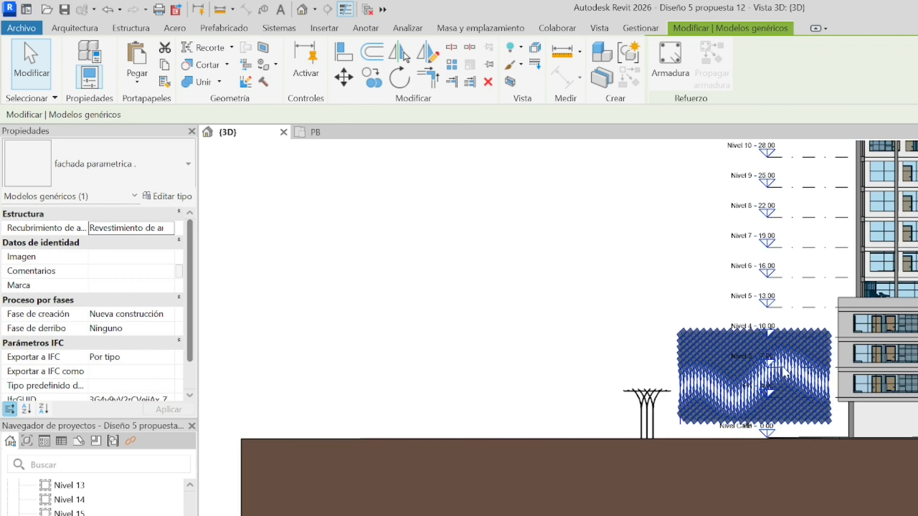
# - Raise the facade to the height of the block's upper floors, with its top edge near Nivel 5
pyautogui.press('Escape')
pyautogui.click(798, 347)
pyautogui.moveTo(798, 348); pyautogui.dragTo(799, 341)
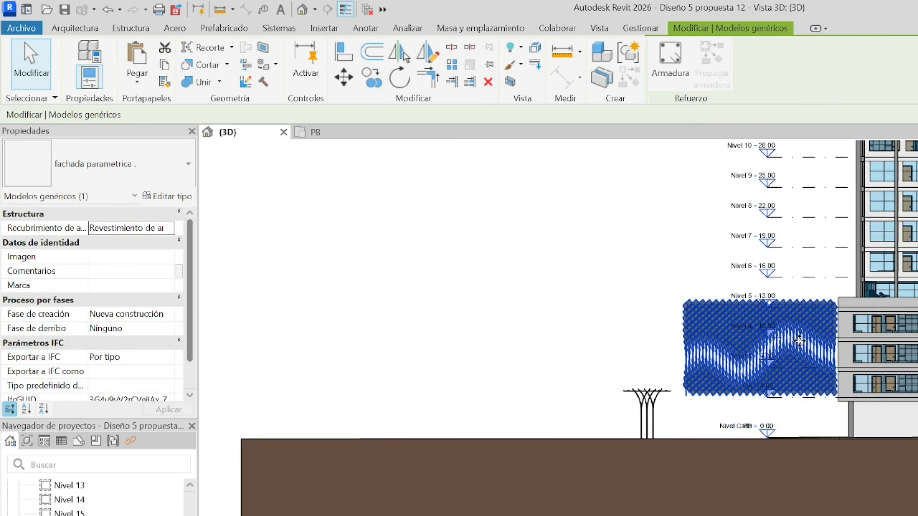
pyautogui.click(552, 310)
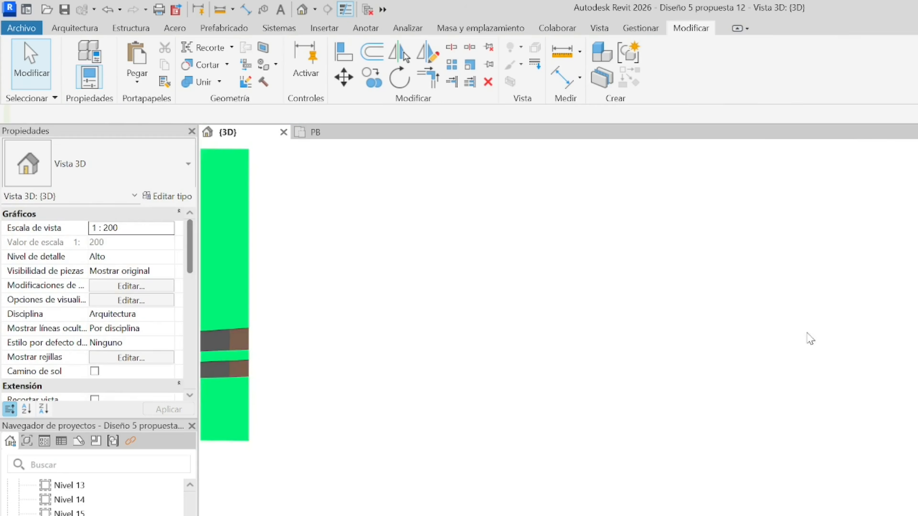
# - In the top view, rotate the facade a quarter turn so it runs parallel to the street front
pyautogui.moveTo(224, 305); pyautogui.dragTo(715, 393, button='middle')
pyautogui.scroll(4, 710, 464)
pyautogui.click(694, 468)
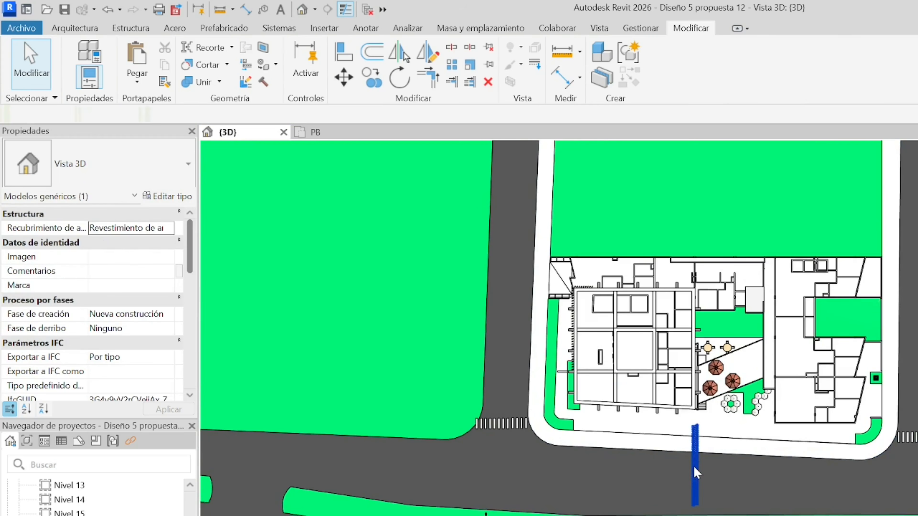
pyautogui.press('r')
pyautogui.press('o')
pyautogui.scroll(2, 810, 462)
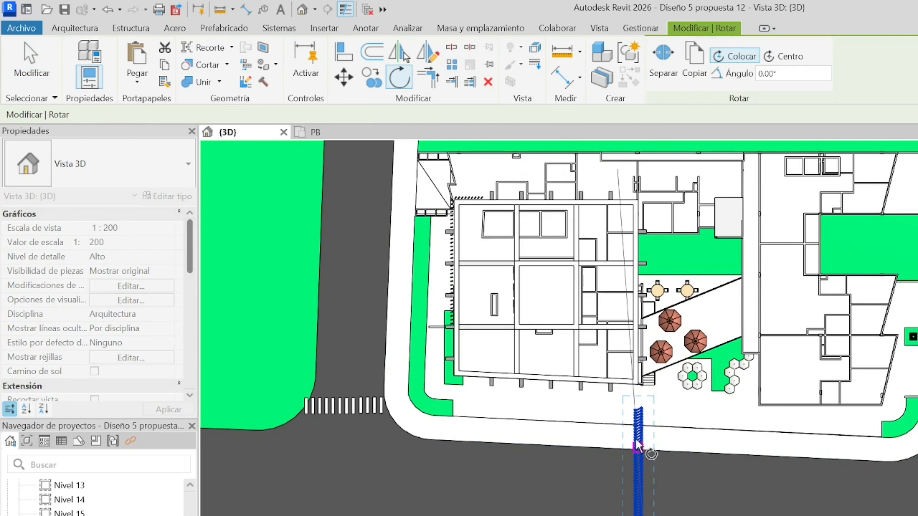
pyautogui.click(648, 400)
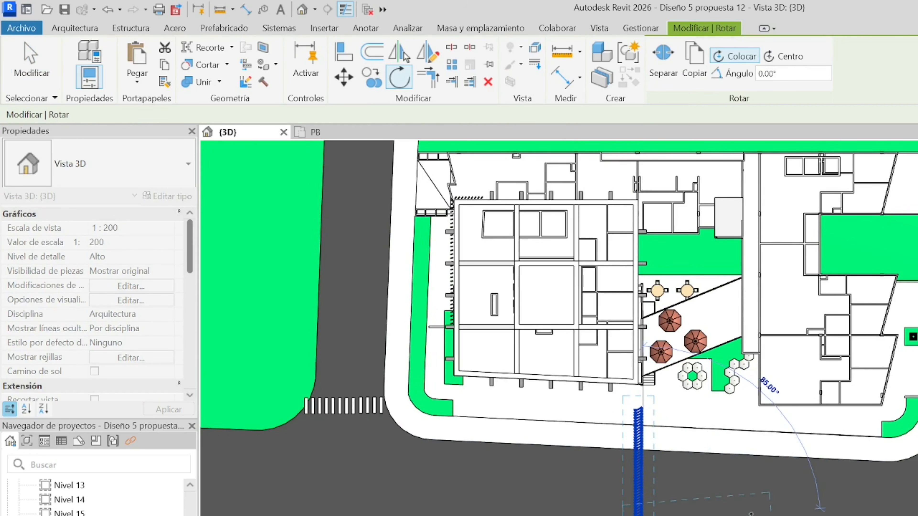
pyautogui.click(777, 515)
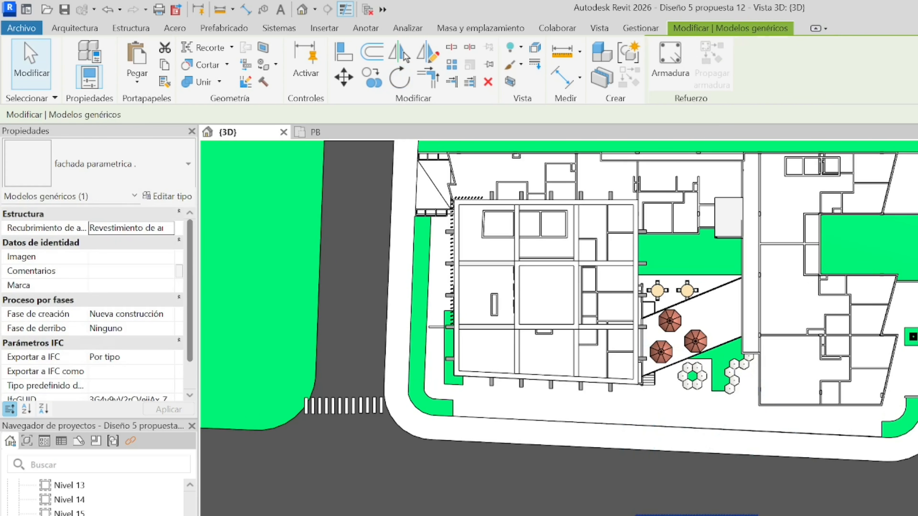
# - Move the rotated facade against the street-facing front of the low-rise block and check its fit in 3D
pyautogui.press('Escape')
pyautogui.click(715, 515)
pyautogui.moveTo(716, 515); pyautogui.dragTo(838, 411)
pyautogui.click(815, 503)
pyautogui.keyDown('shift'); pyautogui.moveTo(856, 459); pyautogui.dragTo(836, 289, button='middle'); pyautogui.keyUp('shift')
pyautogui.scroll(3, 842, 320)
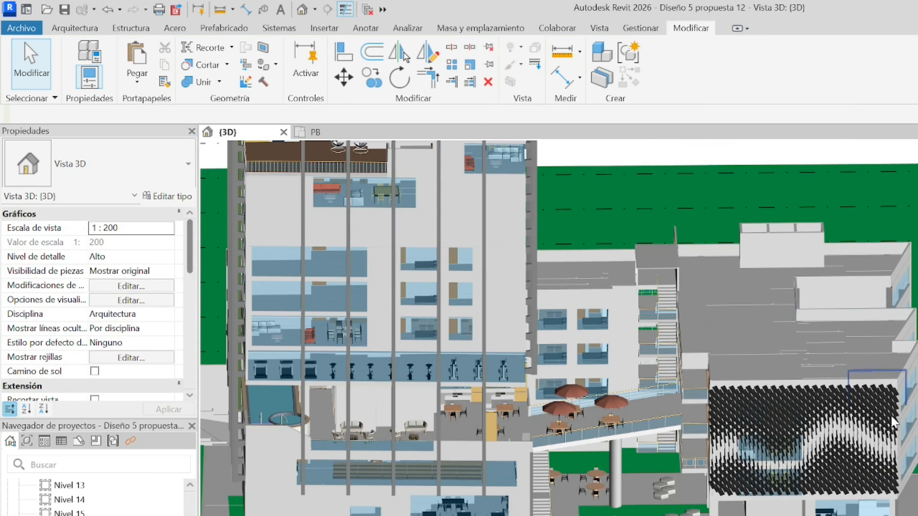
pyautogui.keyDown('shift'); pyautogui.moveTo(907, 479); pyautogui.dragTo(900, 430, button='middle'); pyautogui.keyUp('shift')
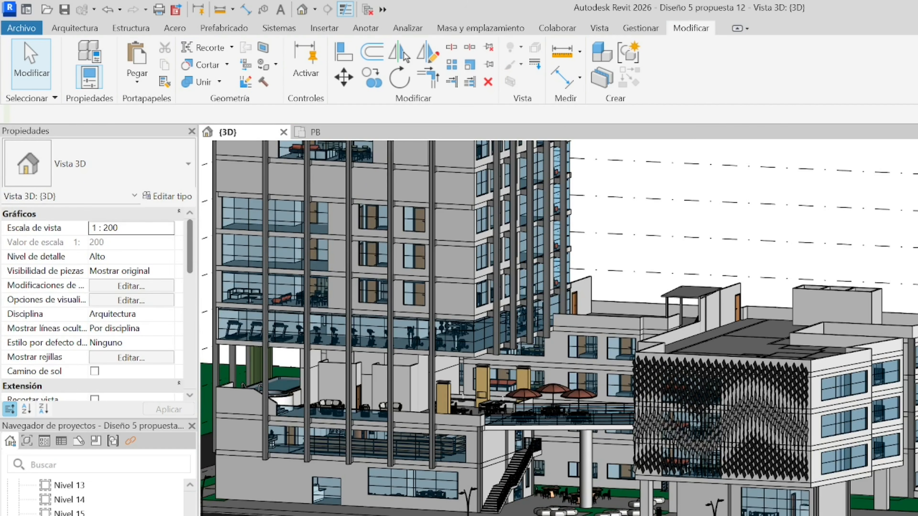